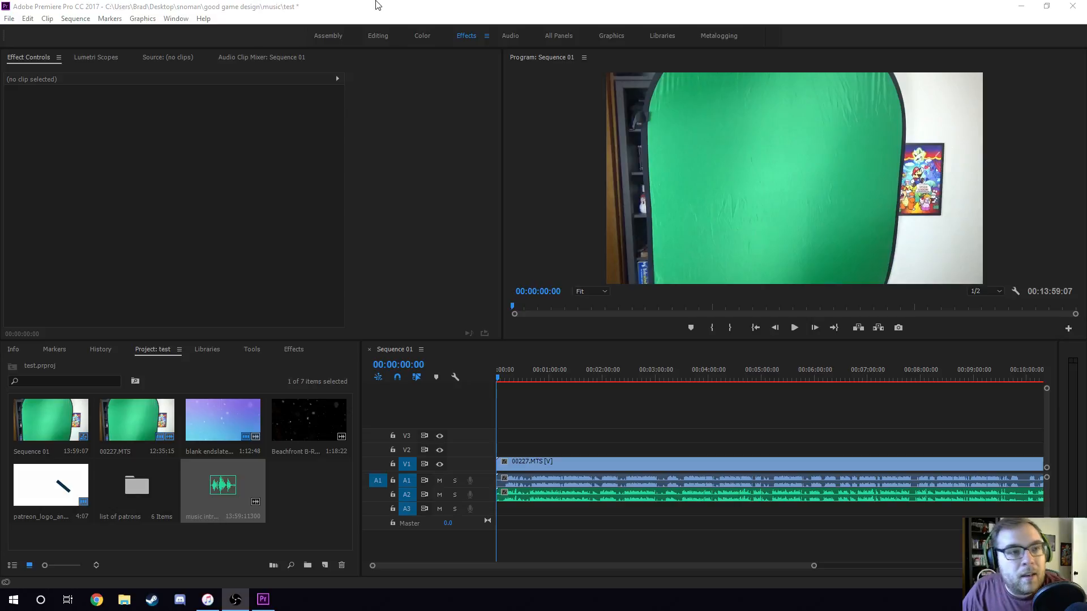
- Move the 00227.MTS video clip in Sequence 01 from track V1 up to track V2
left_click(377, 6)
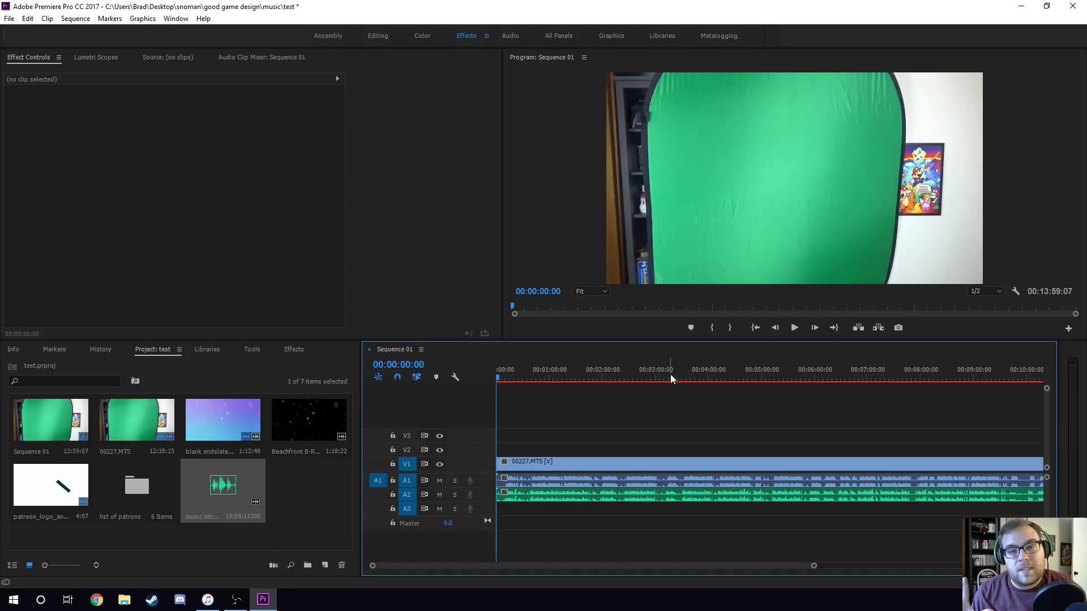
left_click(636, 375)
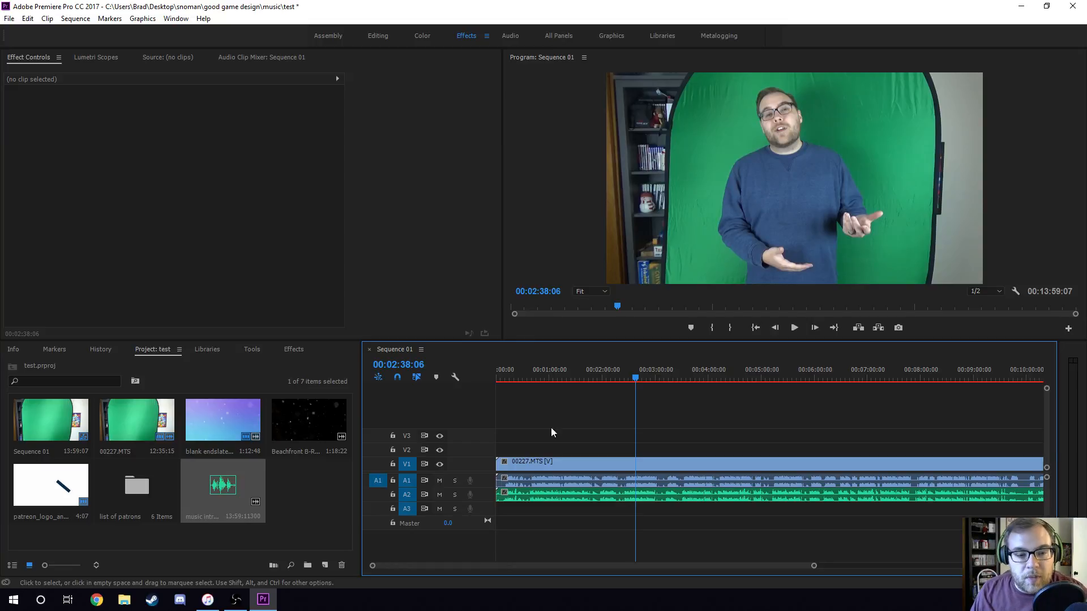
left_click_drag(552, 459, 555, 451)
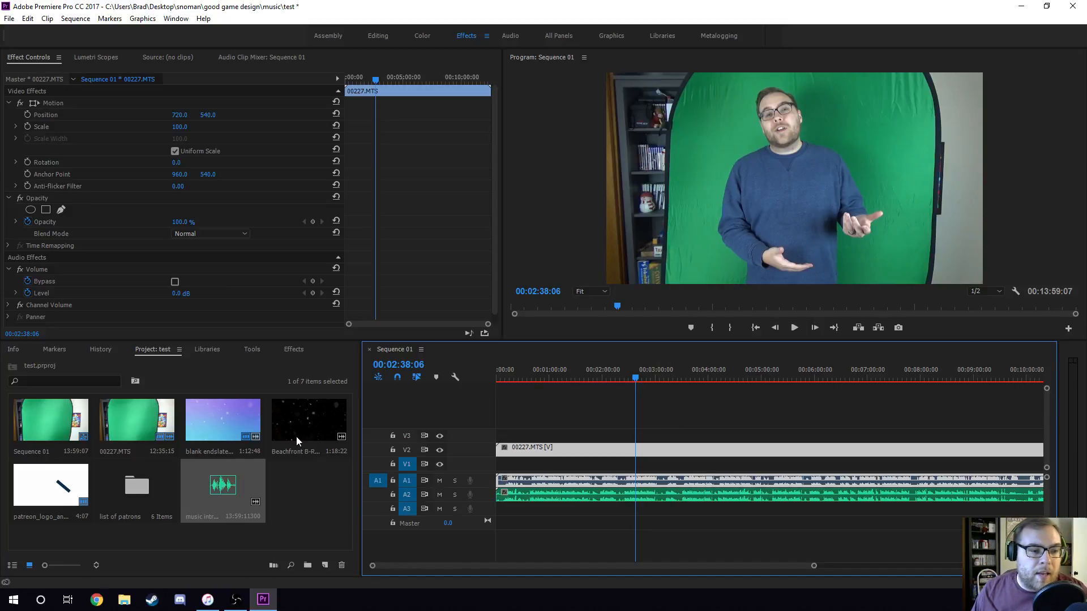
- Preview the blank endslate clip and several frames of patreon_logo_animation.gif in the source monitor
double_click(226, 427)
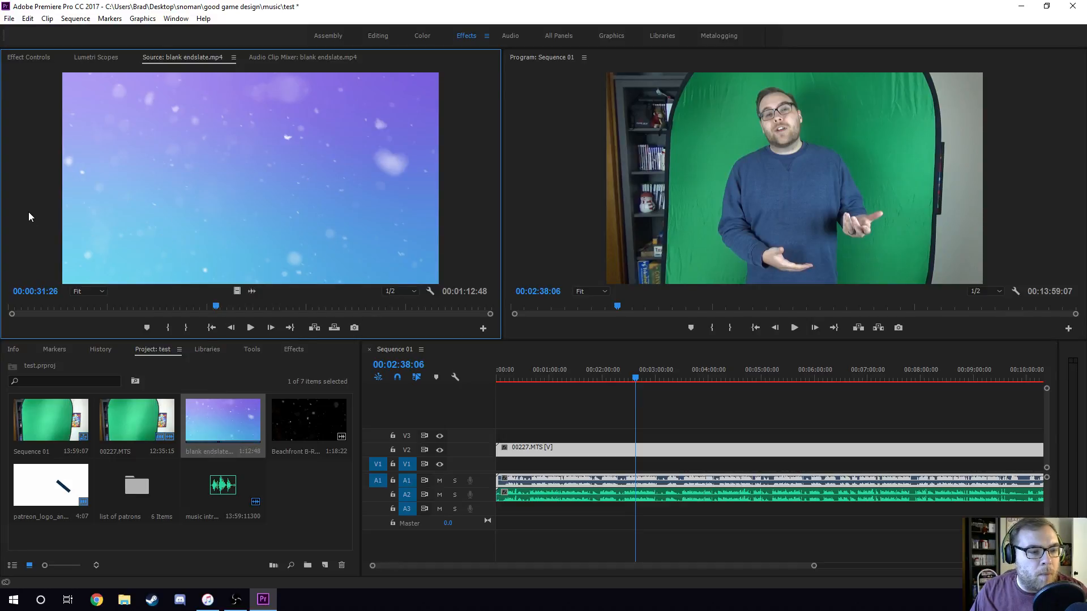
left_click(66, 489)
double_click(66, 489)
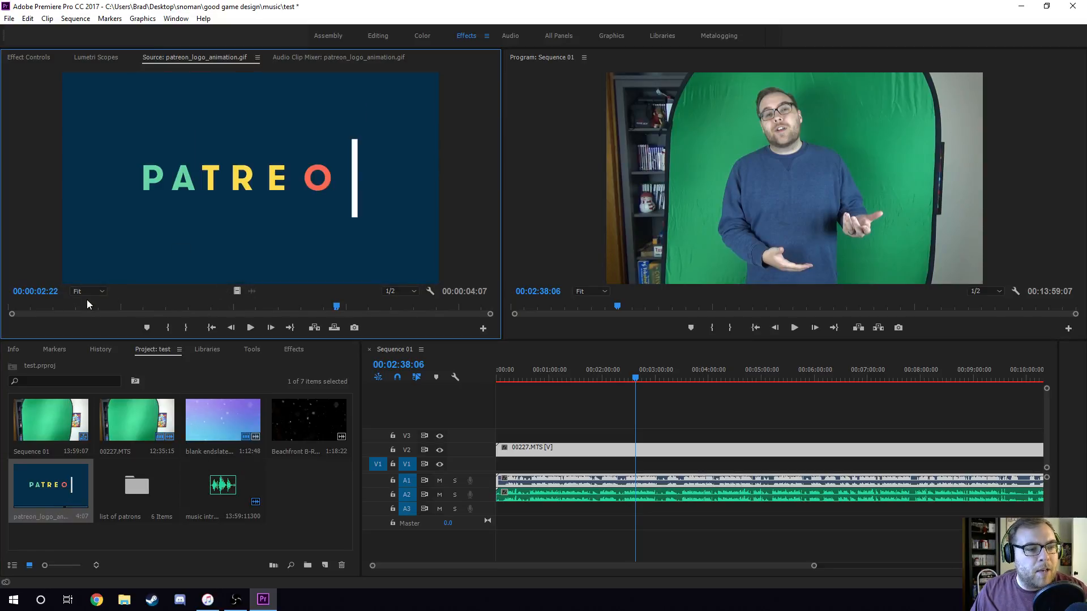
left_click(58, 306)
left_click(140, 306)
left_click(213, 306)
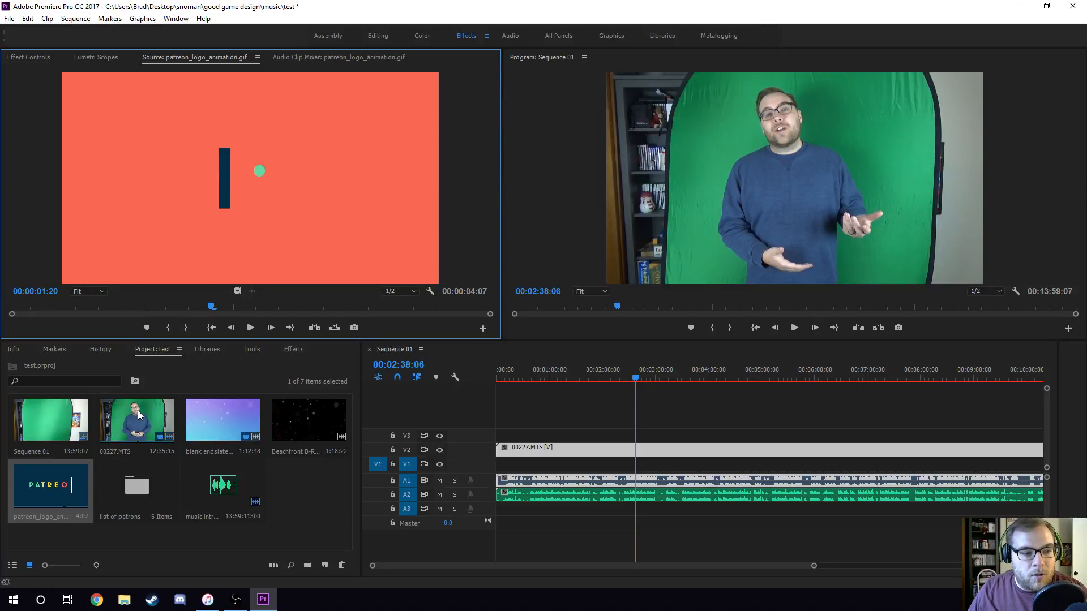
left_click(671, 399)
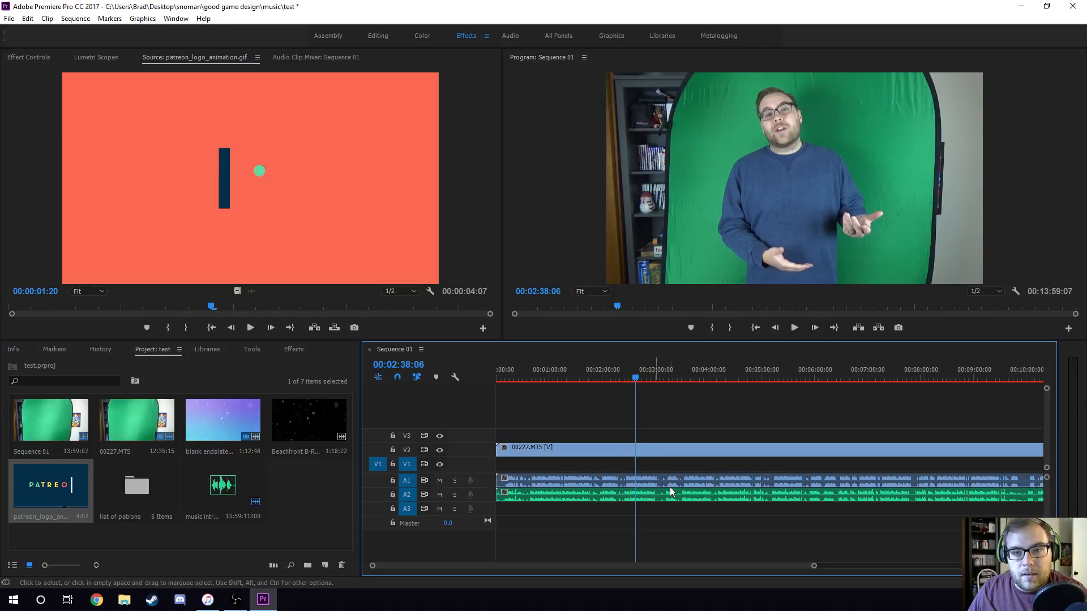
- Compare the lengths of the camera audio on A1 and the separate audio on A2, and play the opening of the sequence
scroll(738, 566, "down", 2)
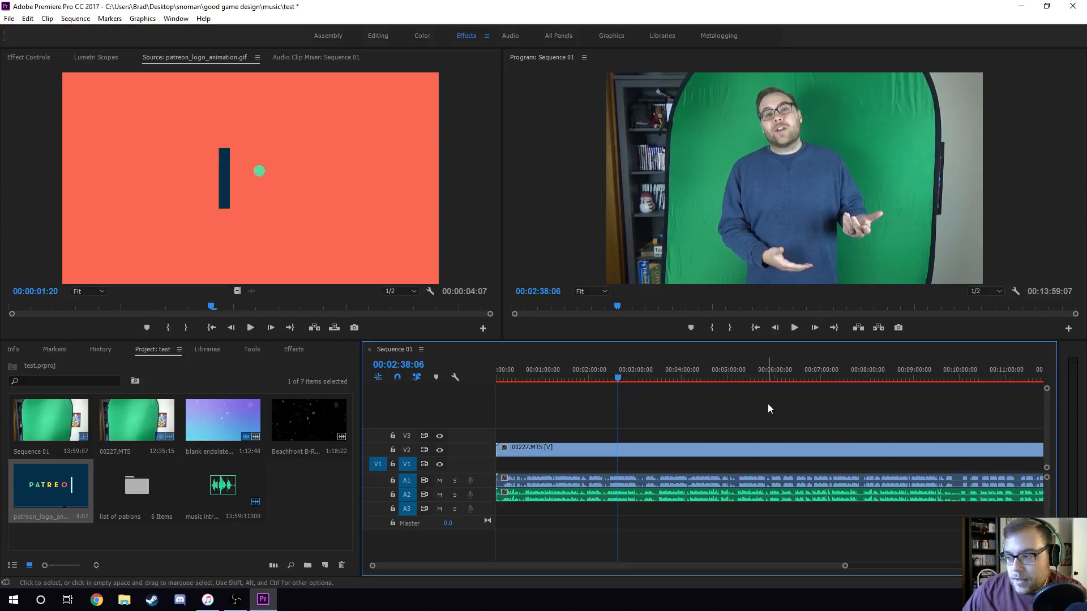
left_click(768, 483)
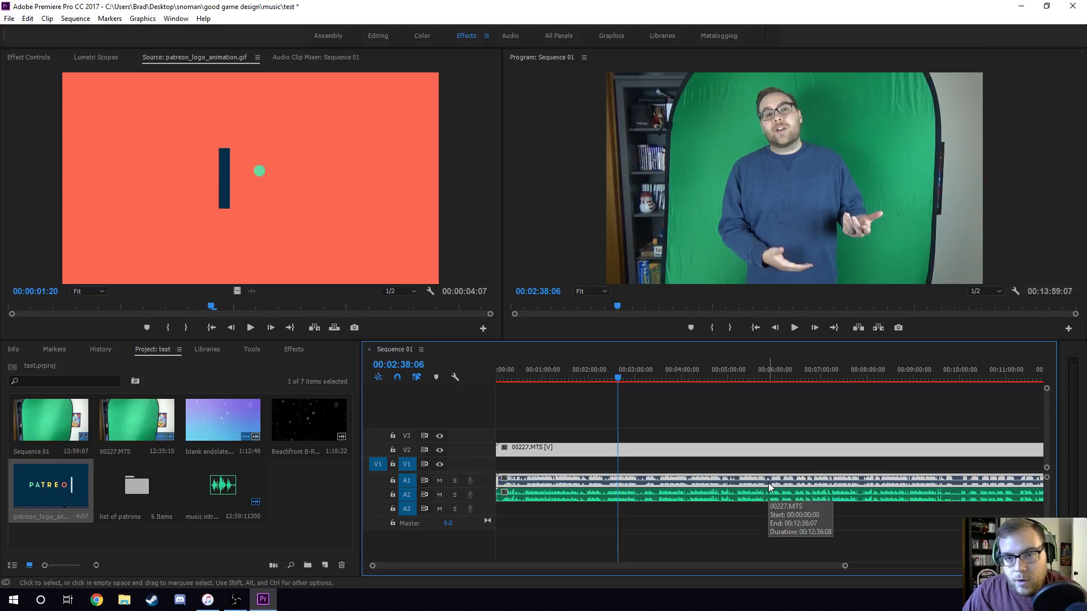
left_click(795, 494)
left_click_drag(765, 566, 814, 556)
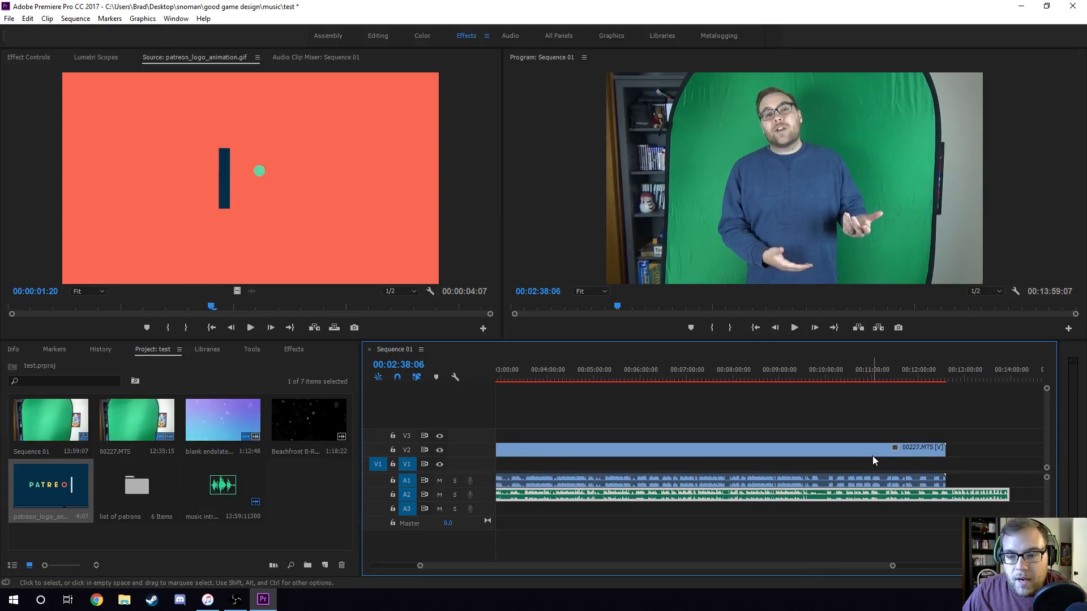
left_click_drag(745, 566, 685, 565)
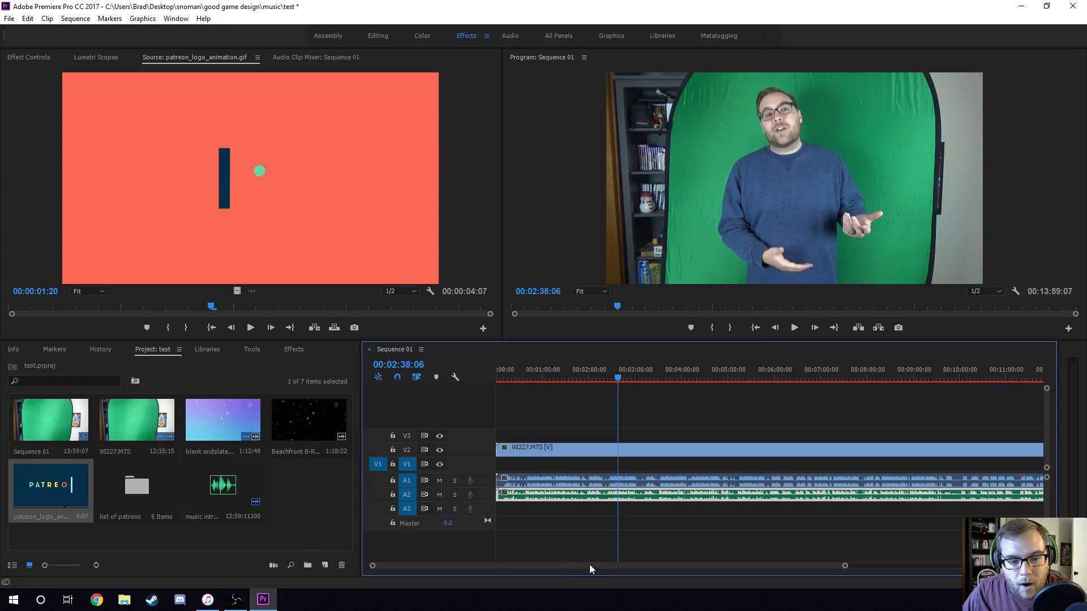
scroll(590, 565, "up", 5)
left_click_drag(589, 565, 542, 569)
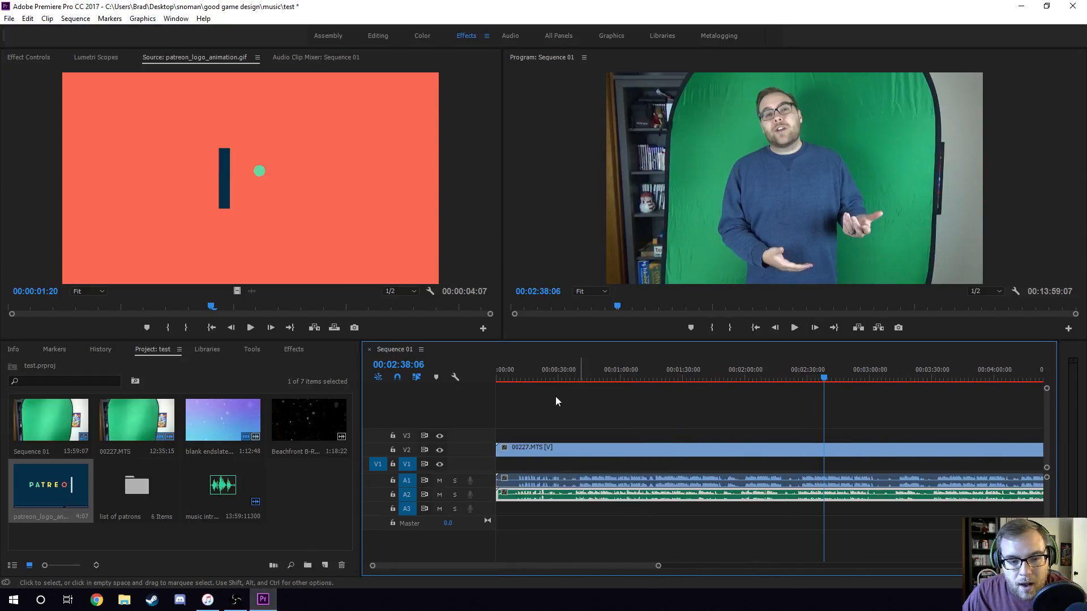
left_click(515, 367)
key("space")
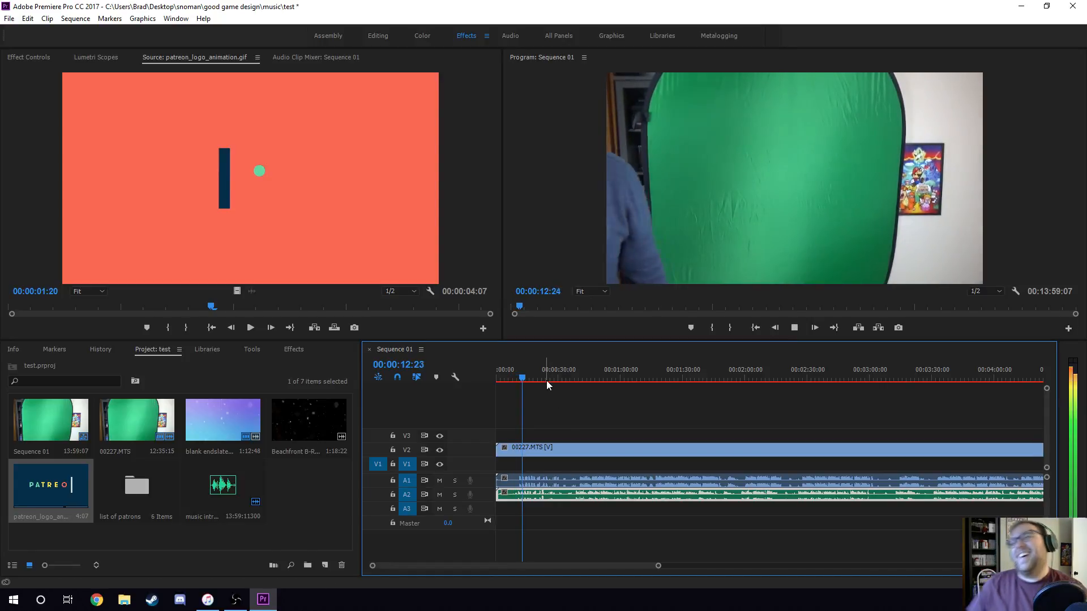
key("space")
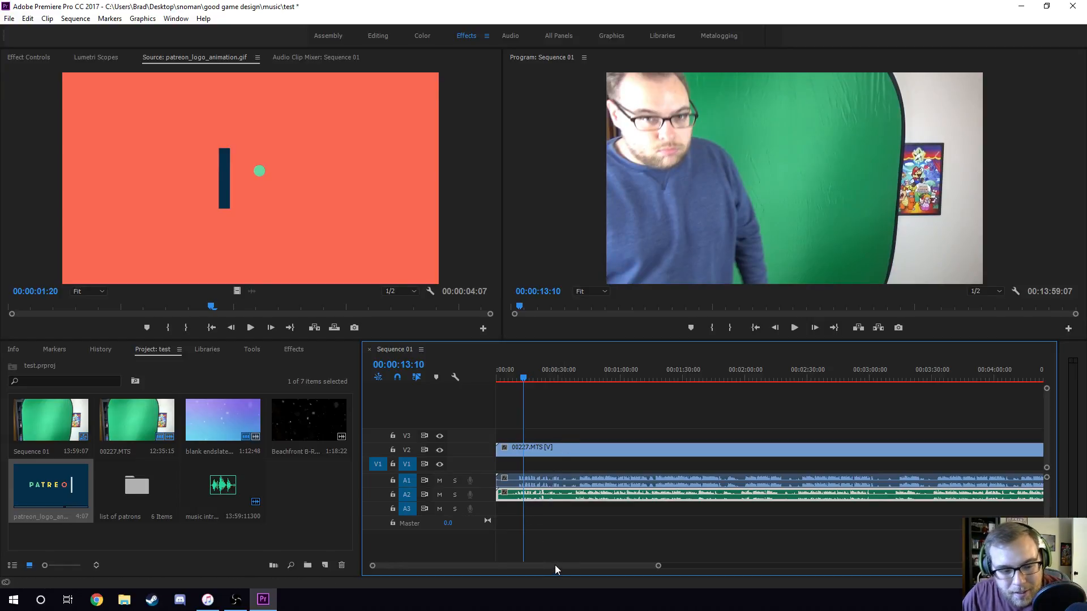
- Shift the separate A2 audio slightly later so its waveform roughly lines up with the camera audio on A1
scroll(560, 565, "up", 4)
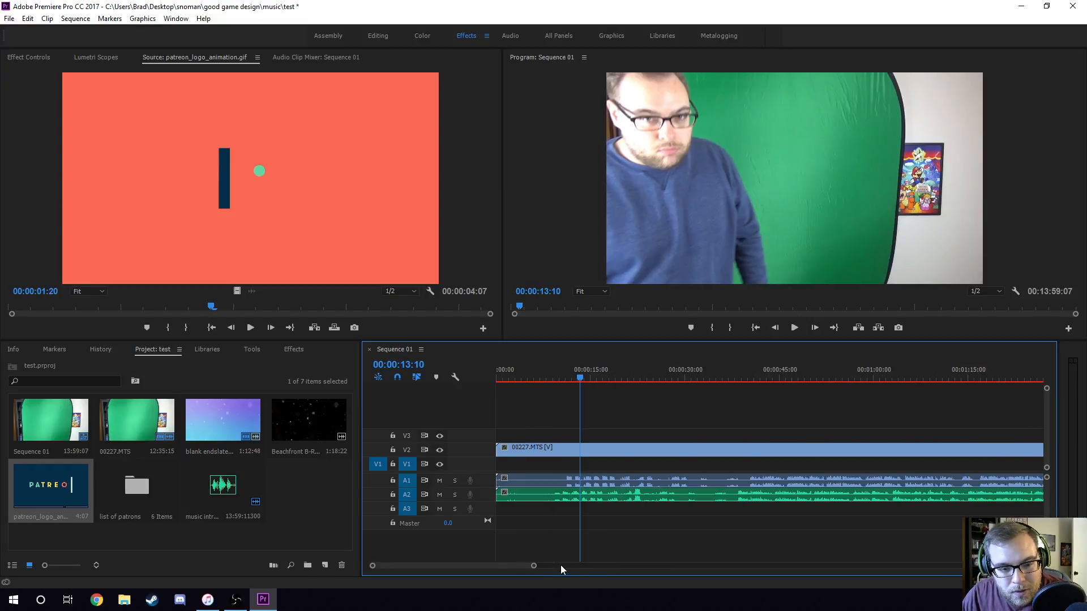
left_click_drag(558, 495, 569, 497)
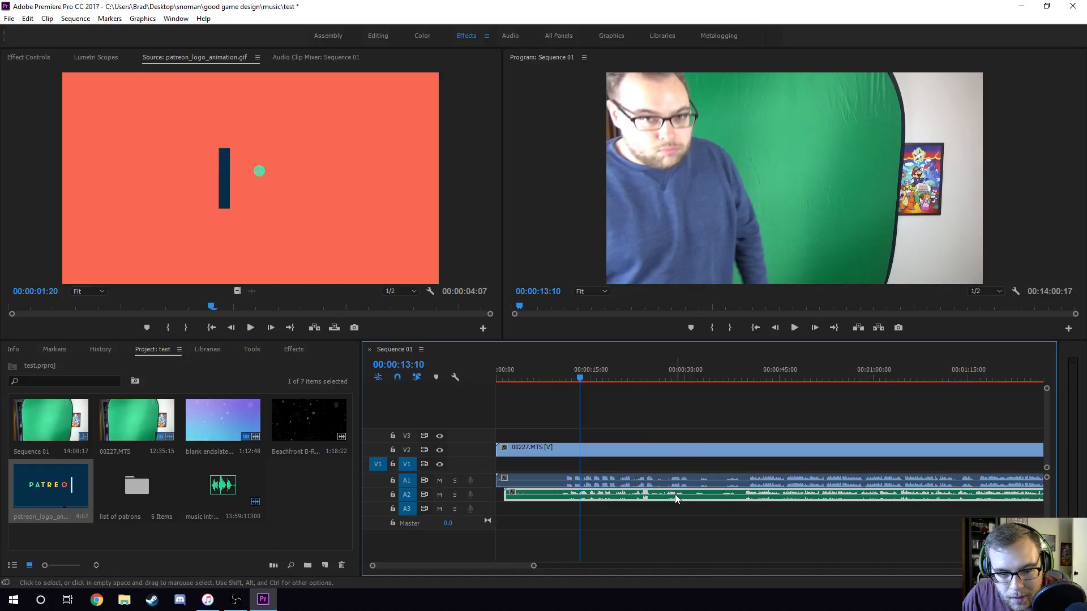
left_click_drag(675, 498, 683, 501)
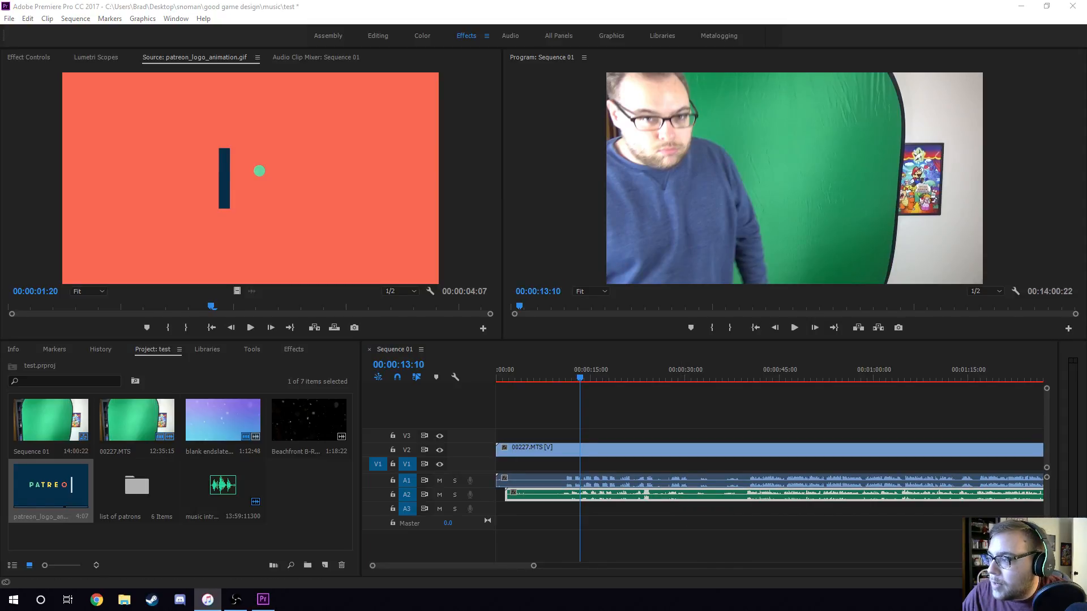
- Split the A2 audio where the speech begins, near 00:00:40:00, and delete the part before the cut
left_click(708, 512)
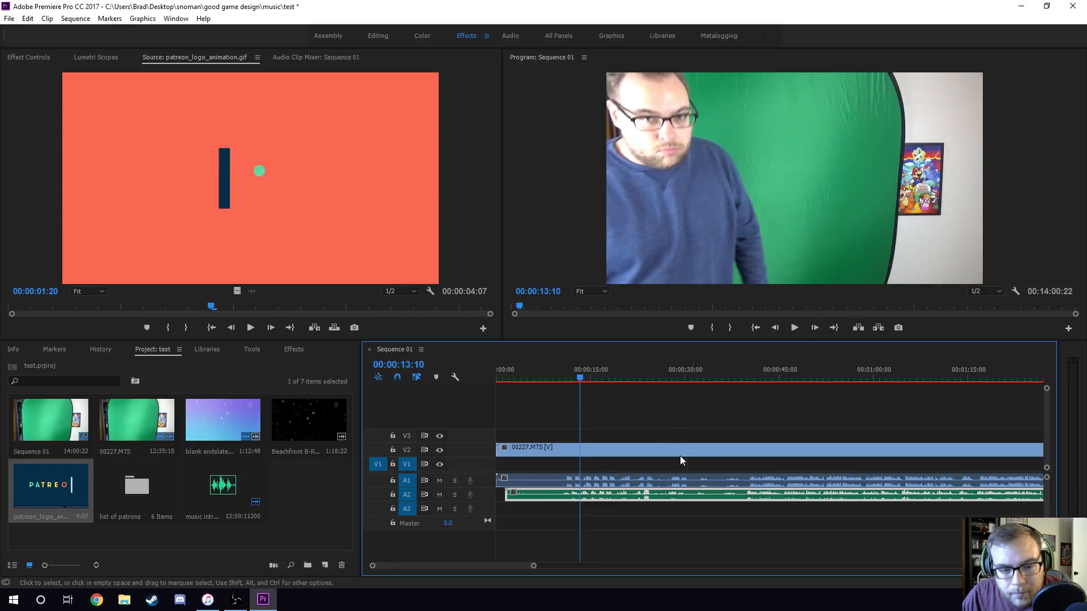
left_click(752, 374)
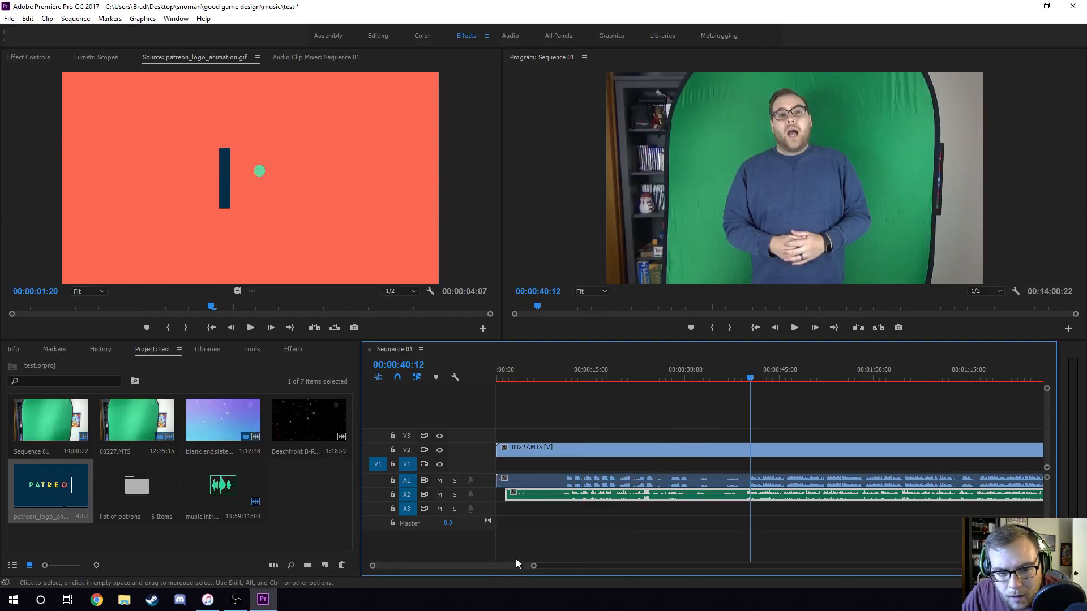
scroll(506, 566, "up", 5)
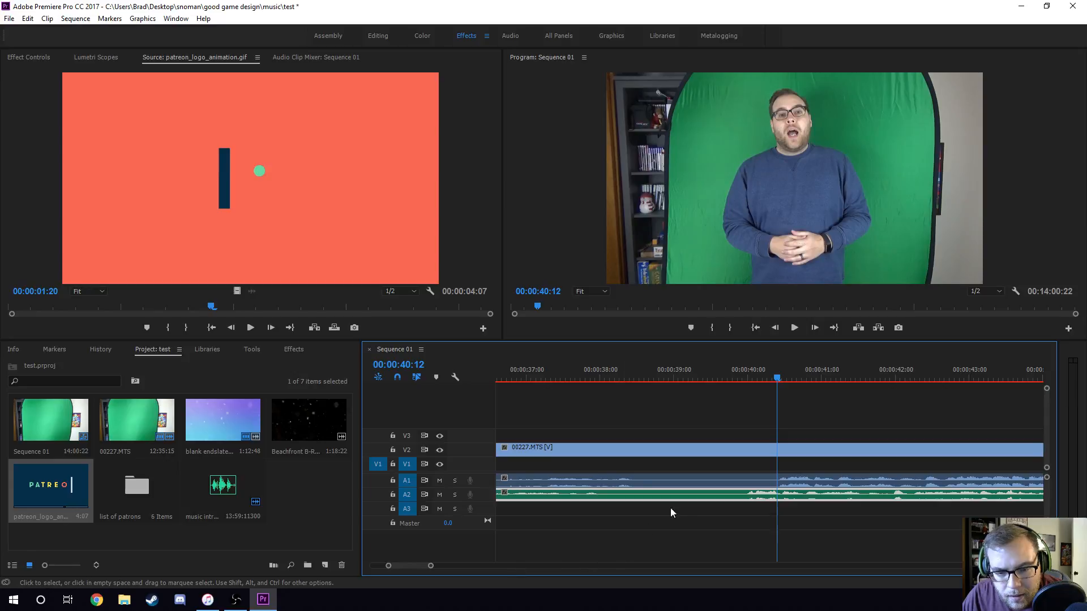
key("c")
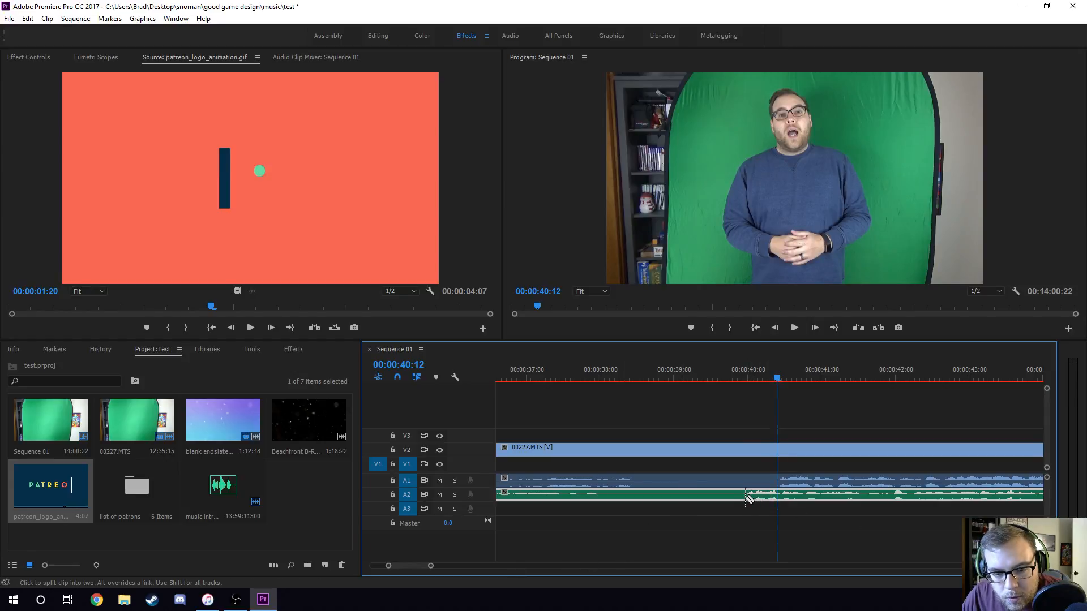
left_click(745, 497)
key("v")
key("Delete")
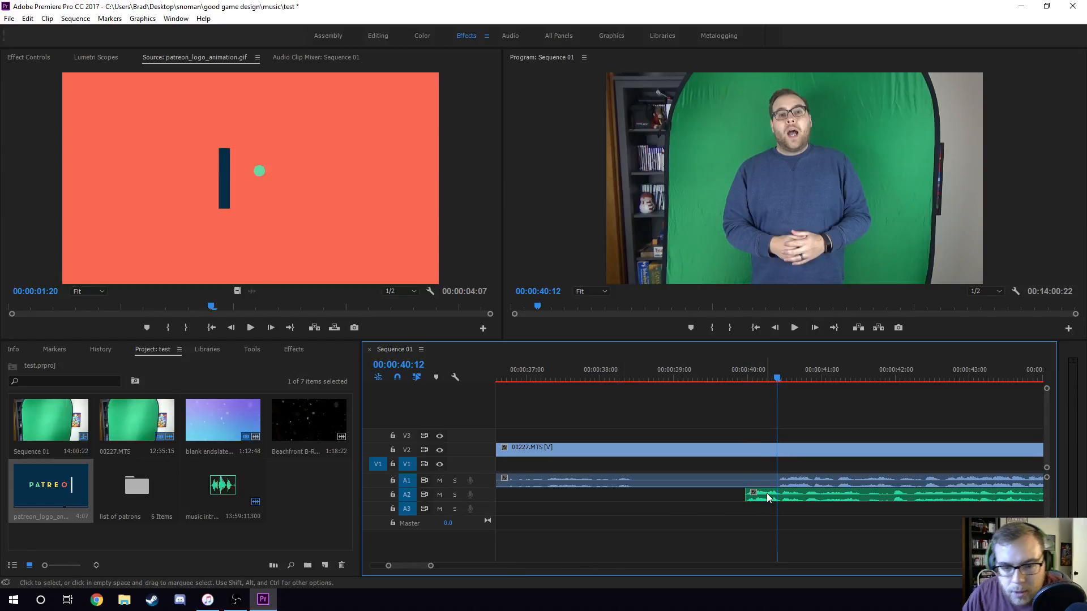
- Move the remaining A2 audio to start at 00:00:40:12, matching the camera audio, and play across its start to check the sync
left_click_drag(771, 497, 815, 495)
left_click(721, 375)
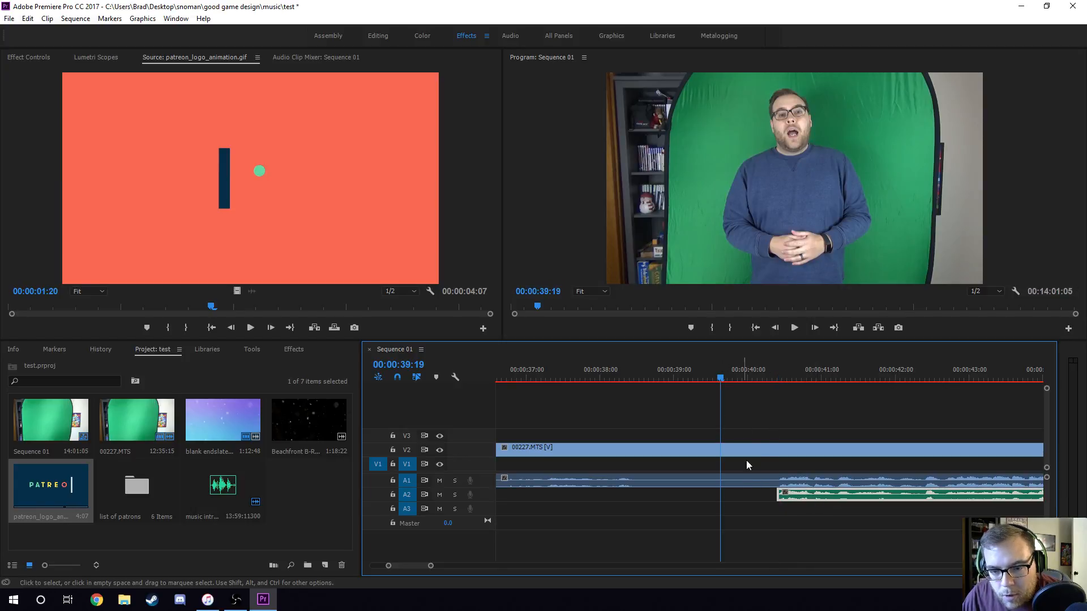
left_click(786, 415)
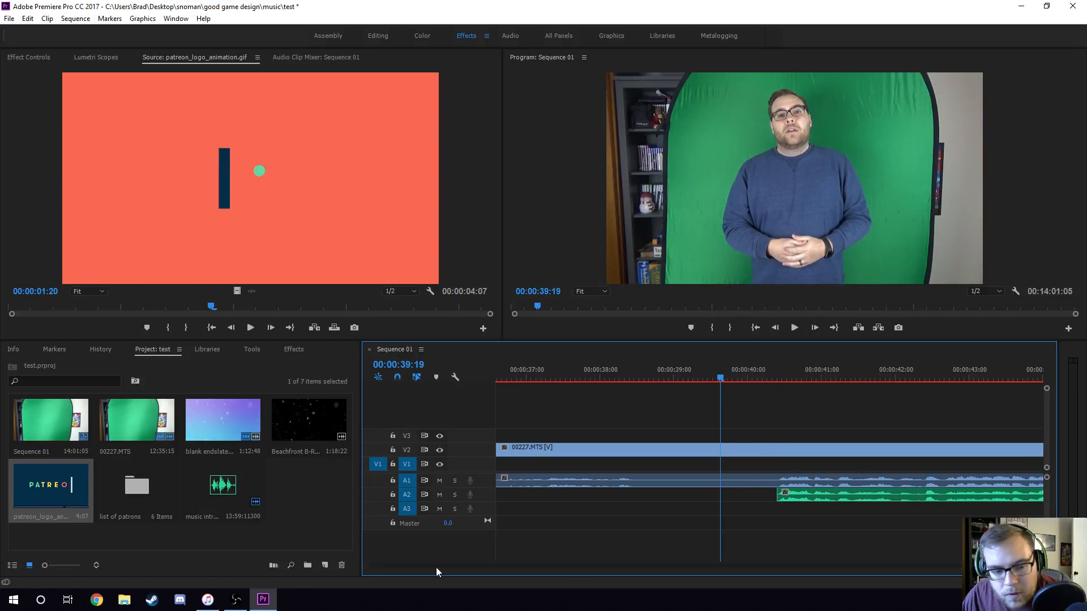
left_click_drag(431, 566, 480, 566)
key("space")
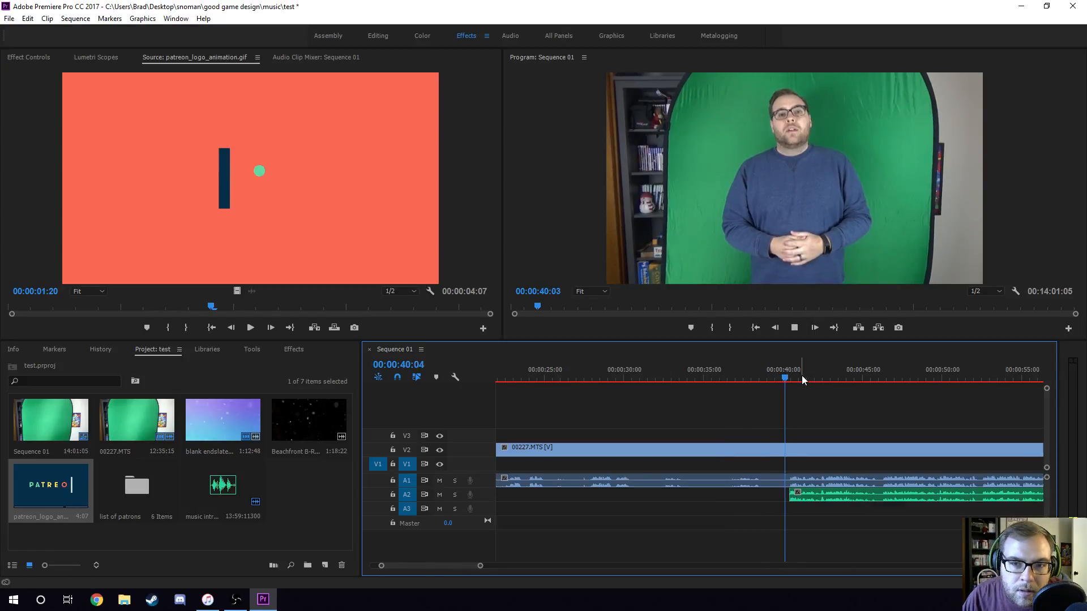
key("space")
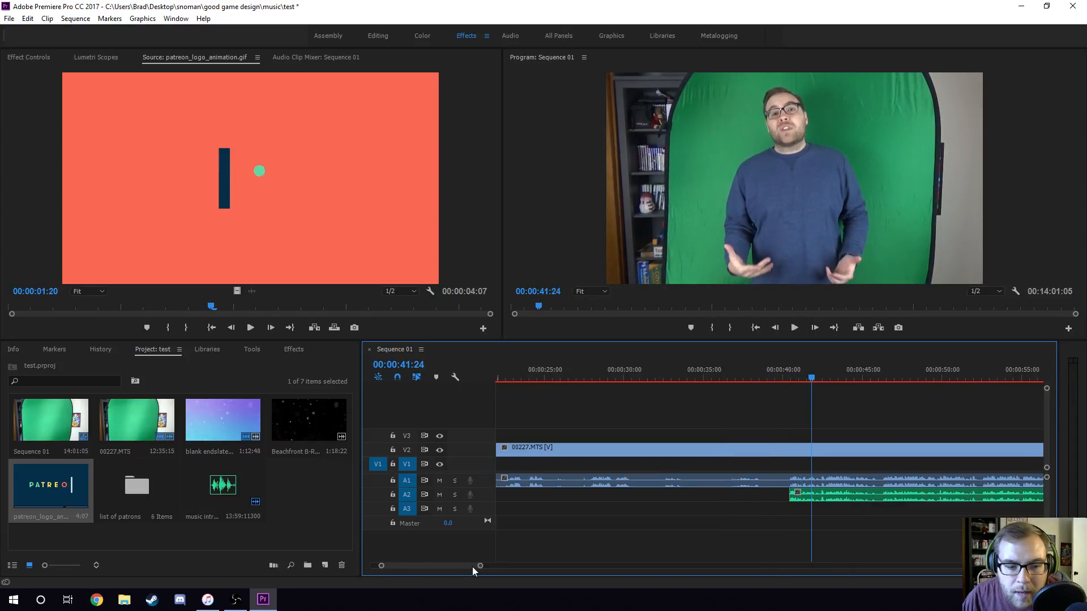
- Unlink the 00227.MTS video from its camera audio and delete that audio from track A1
key("minus")
left_click(774, 450)
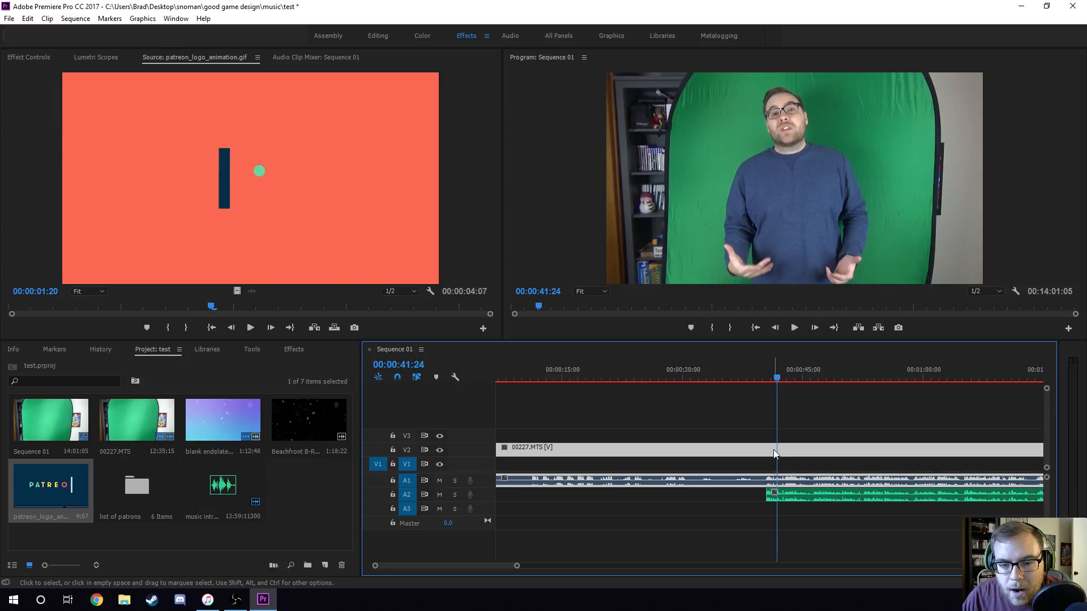
right_click(818, 451)
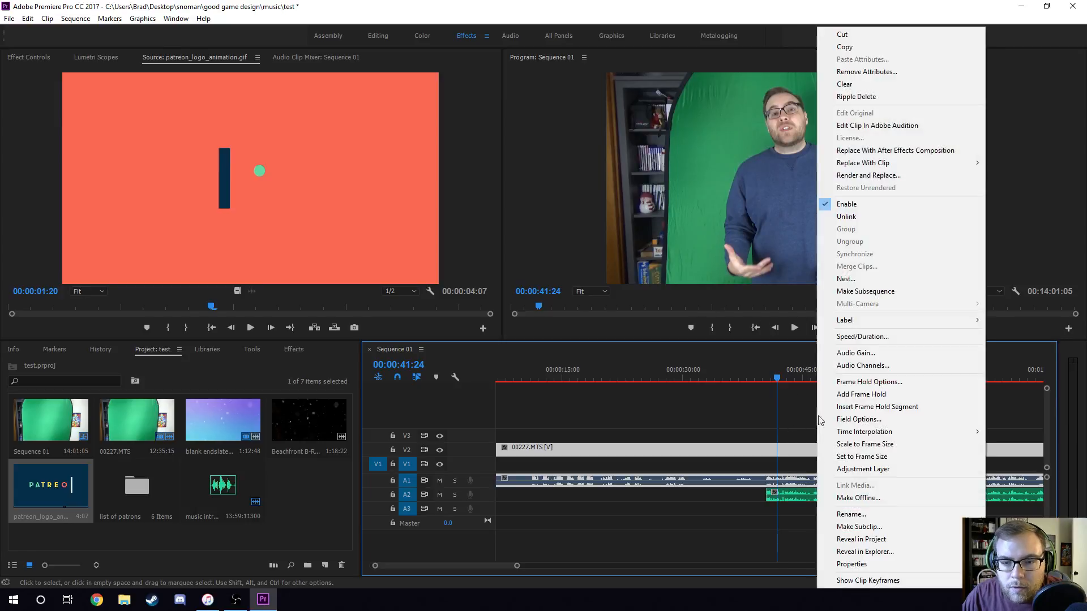
left_click(848, 216)
left_click(720, 481)
key("Delete")
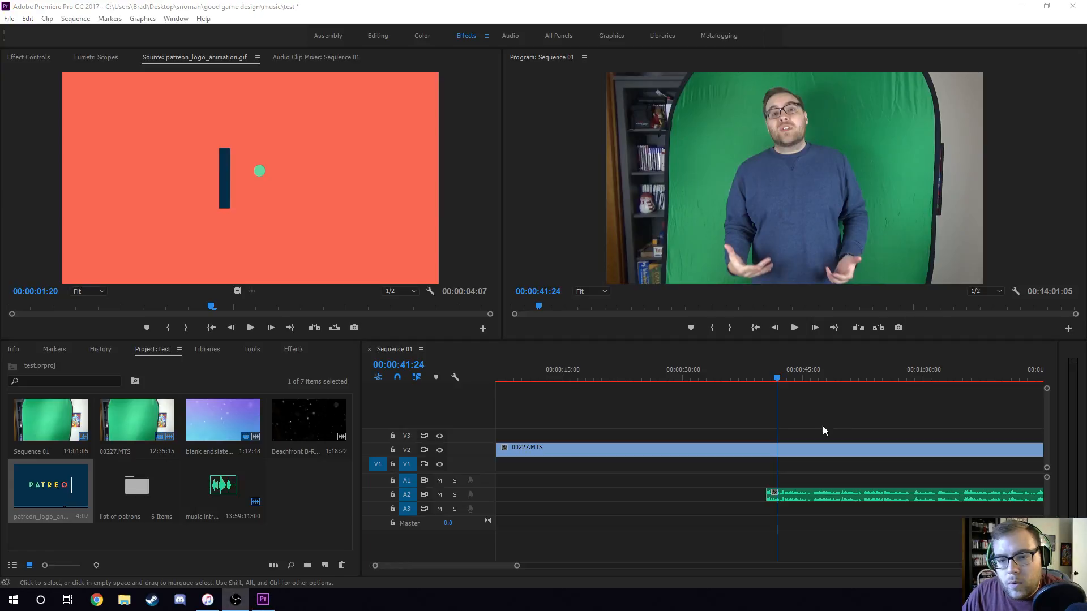
- Review the footage late in the sequence by playing from about 00:09:34 and checking the frame at 00:08:56:18
scroll(458, 568, "down", 6)
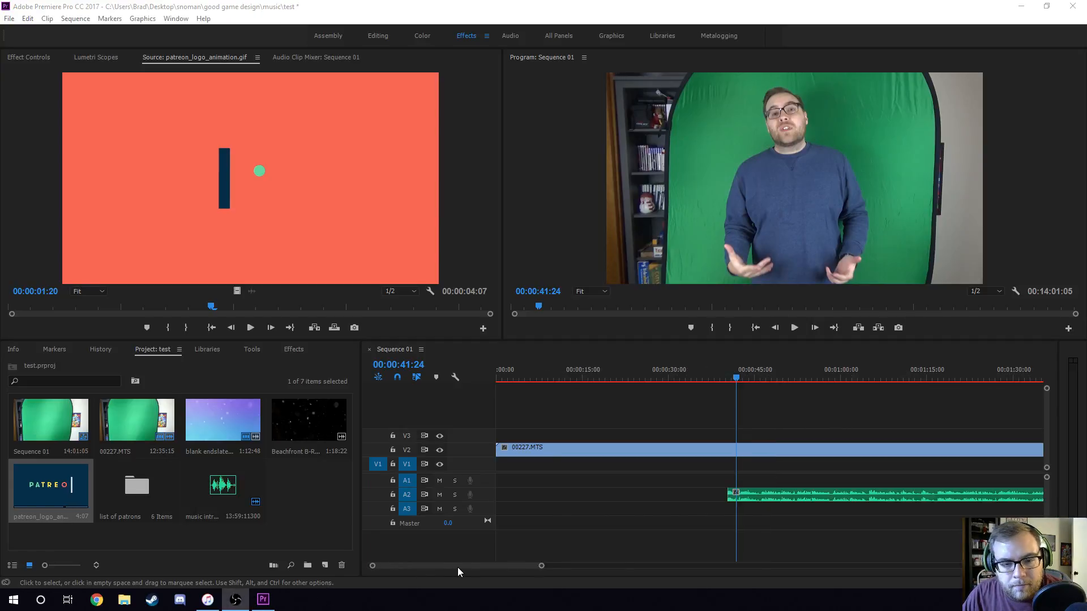
scroll(468, 563, "down", 1)
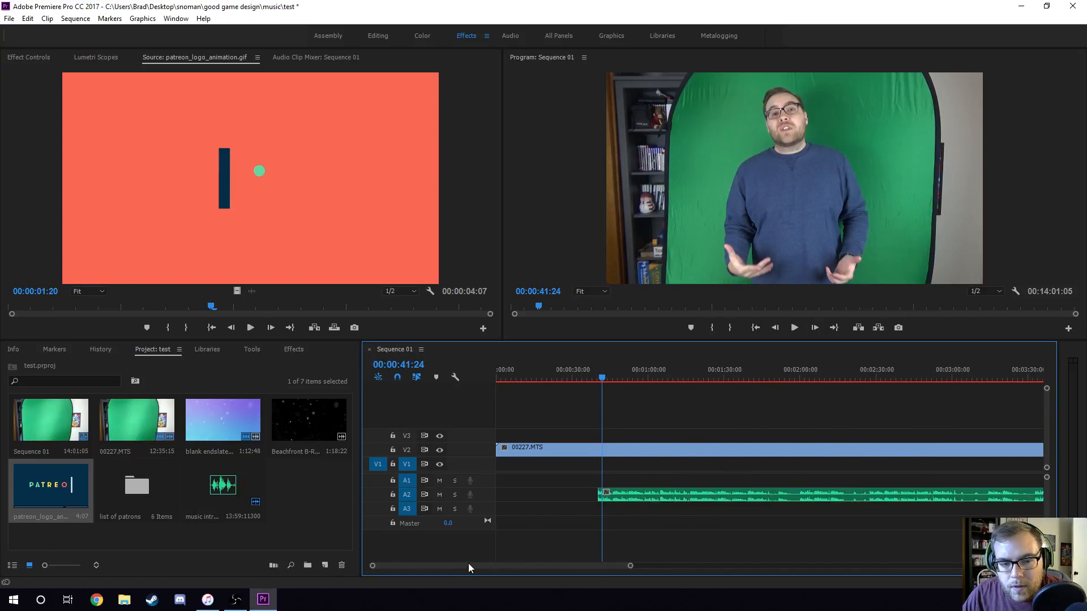
left_click_drag(468, 563, 657, 568)
scroll(609, 565, "down", 4)
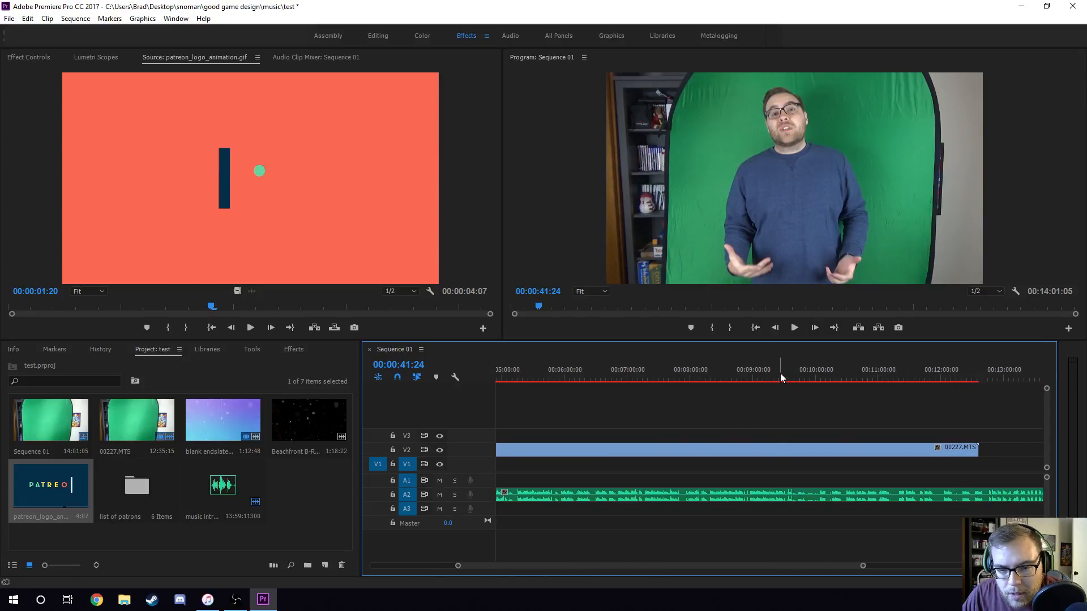
left_click_drag(781, 377, 785, 376)
key("space")
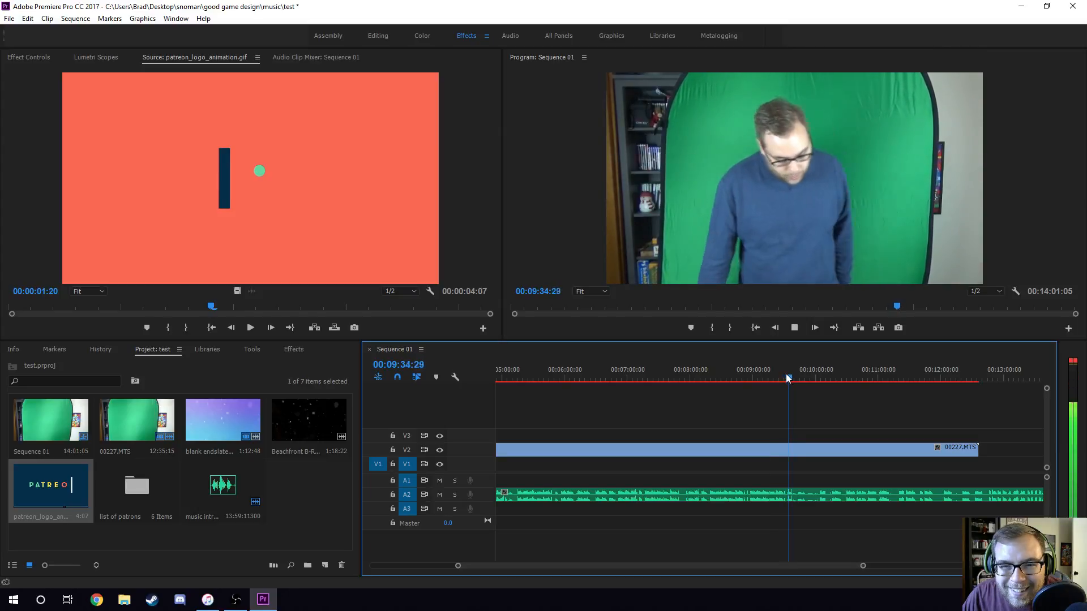
key("space")
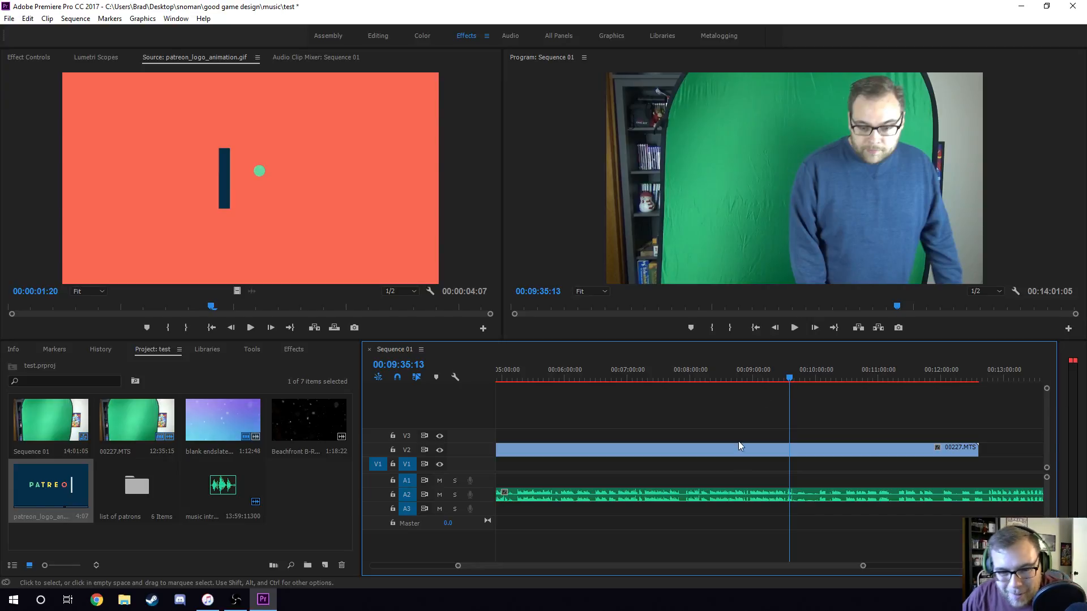
left_click(748, 376)
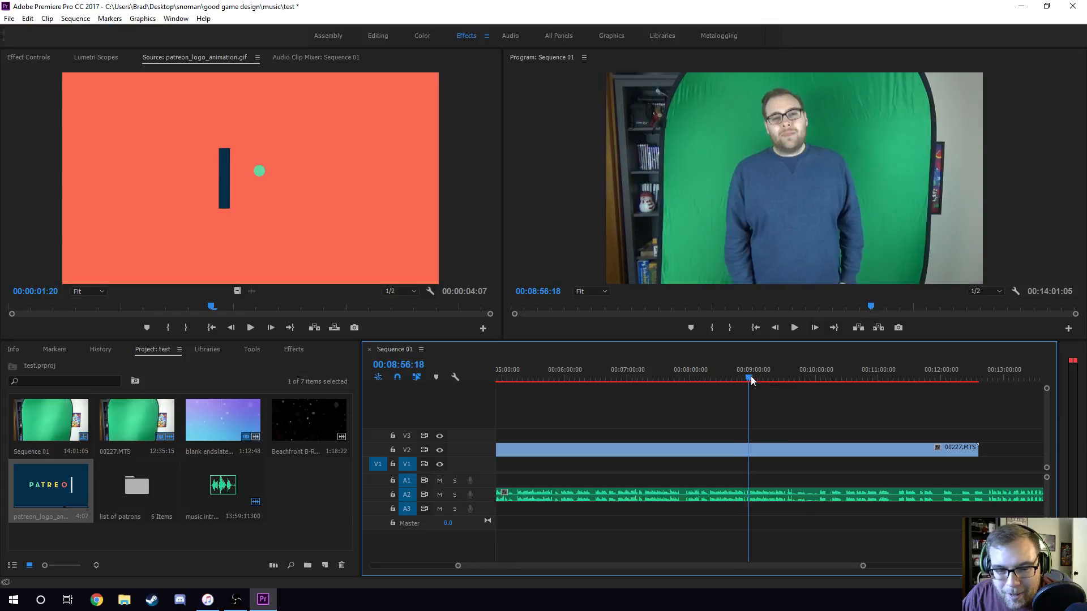
- Split the 00227.MTS video on V2 and the audio on A2 at 00:08:57:14
scroll(815, 563, "up", 3)
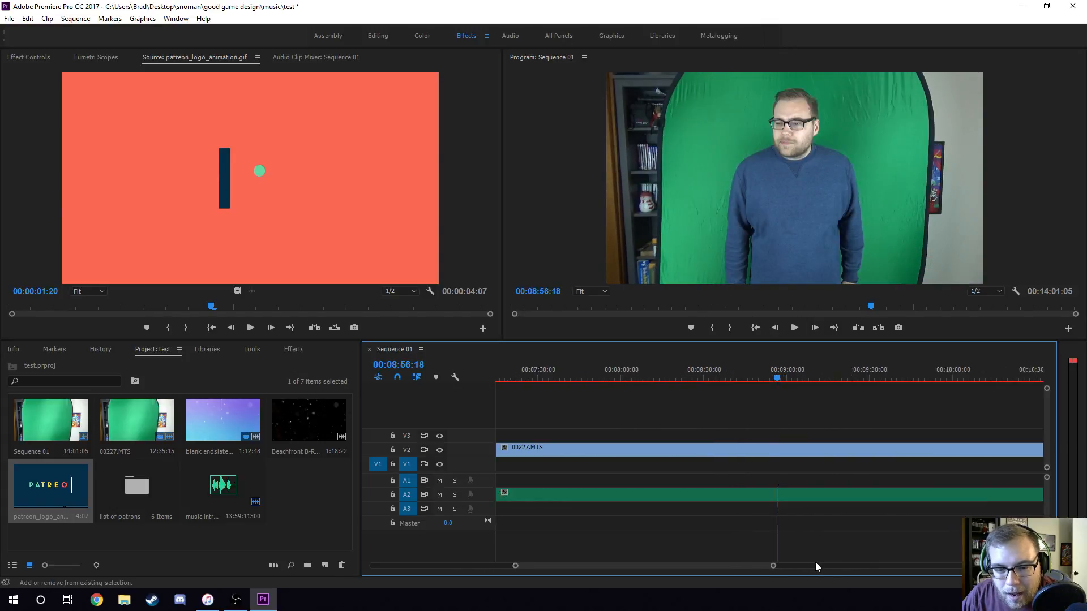
left_click(783, 379)
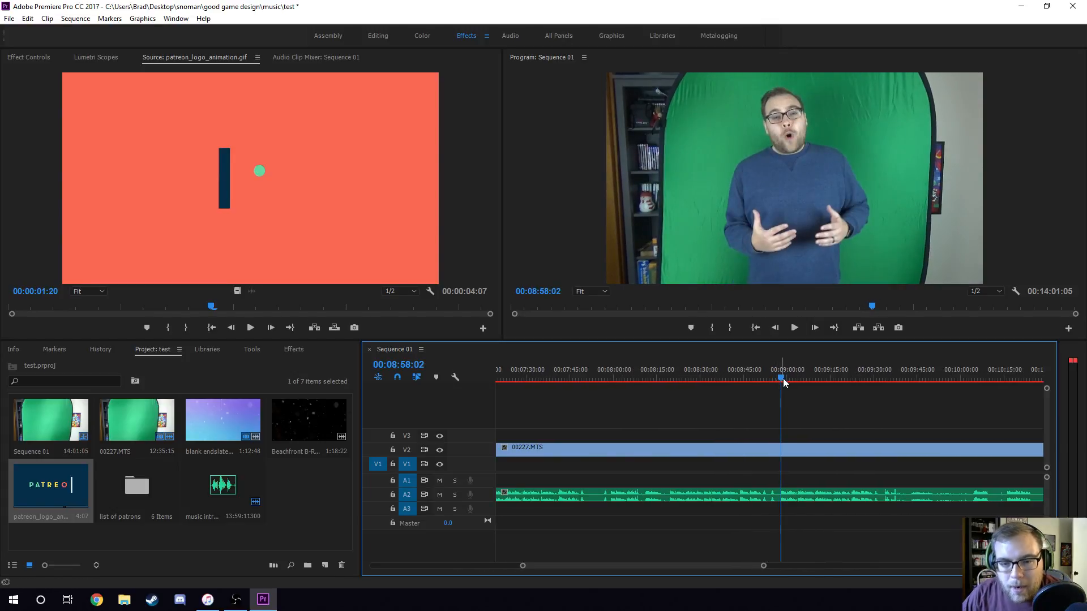
left_click(782, 379)
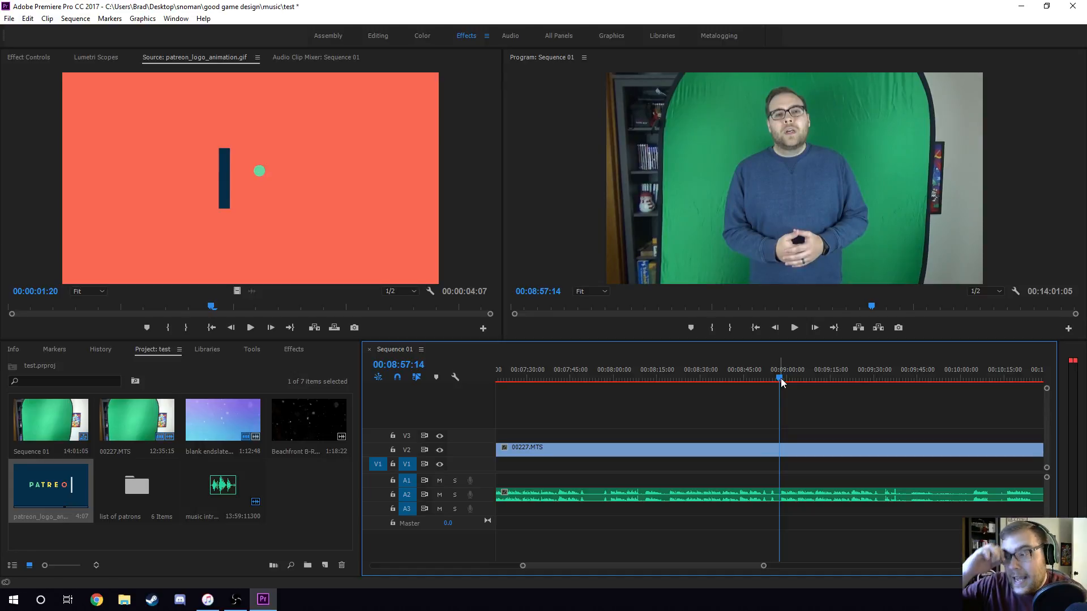
key("c")
left_click(780, 456)
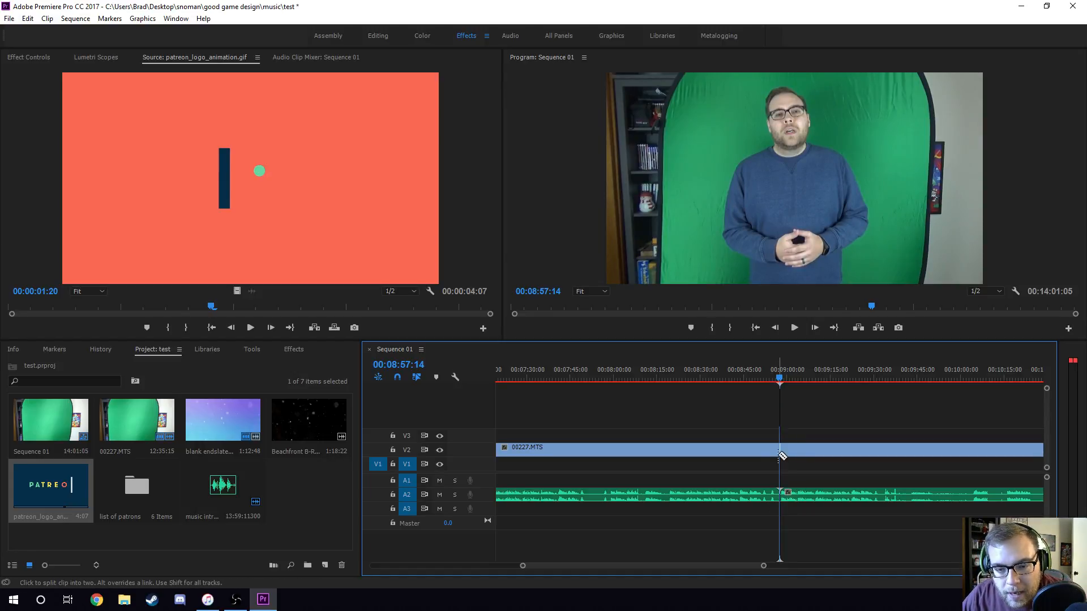
- Split the video and A2 audio near 00:09:33:15 and delete everything after the cut
left_click(885, 494)
key("v")
left_click_drag(900, 415, 929, 531)
key("Delete")
- Delete the video and audio before 00:08:57:14 and ripple delete the gap so the excerpt starts at 00:00:00:00
left_click_drag(710, 402, 708, 578)
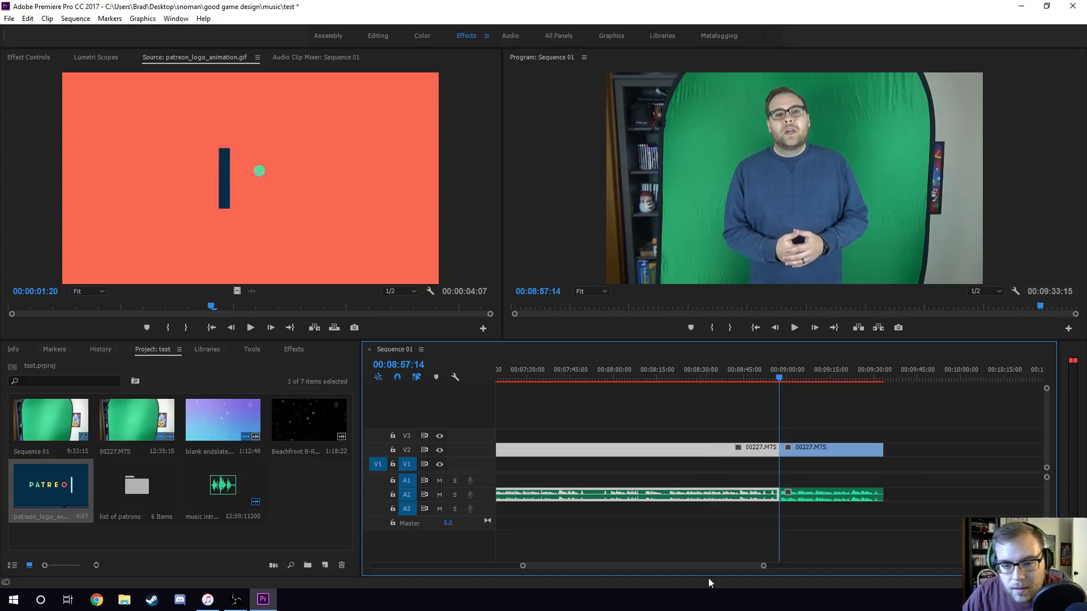
key("Delete")
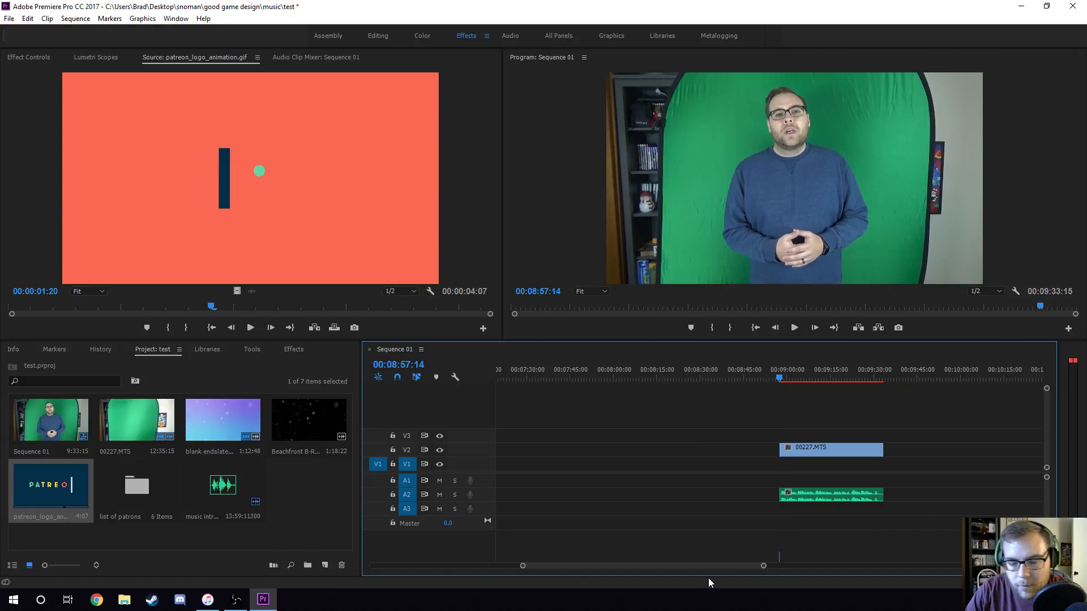
right_click(690, 450)
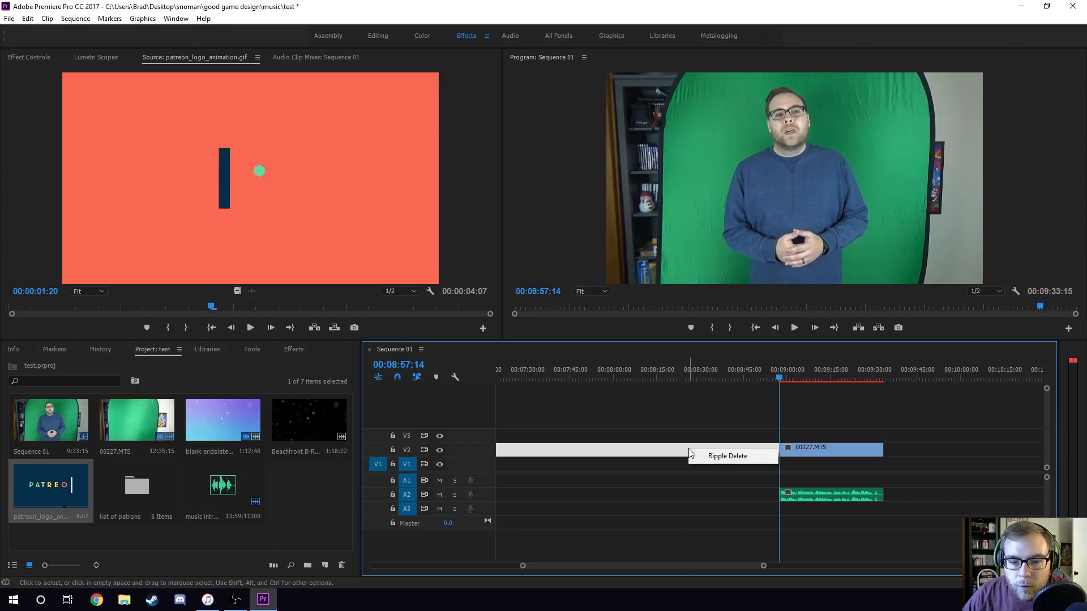
left_click(724, 457)
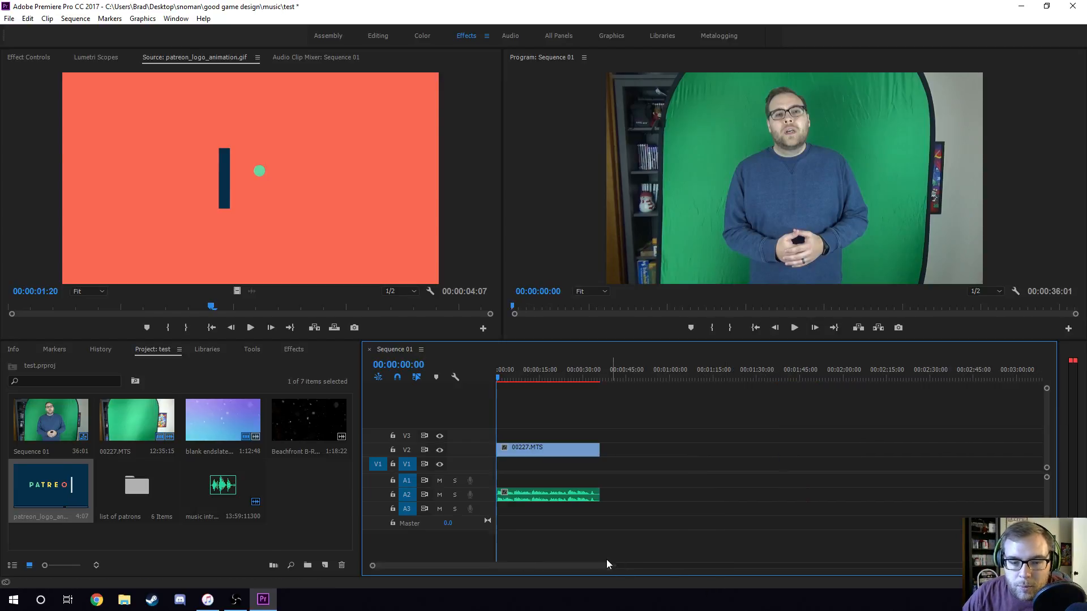
- Move the audio excerpt from A2 to A1, set the playhead to 00:00:14:23, and save the project
scroll(597, 564, "down", 1)
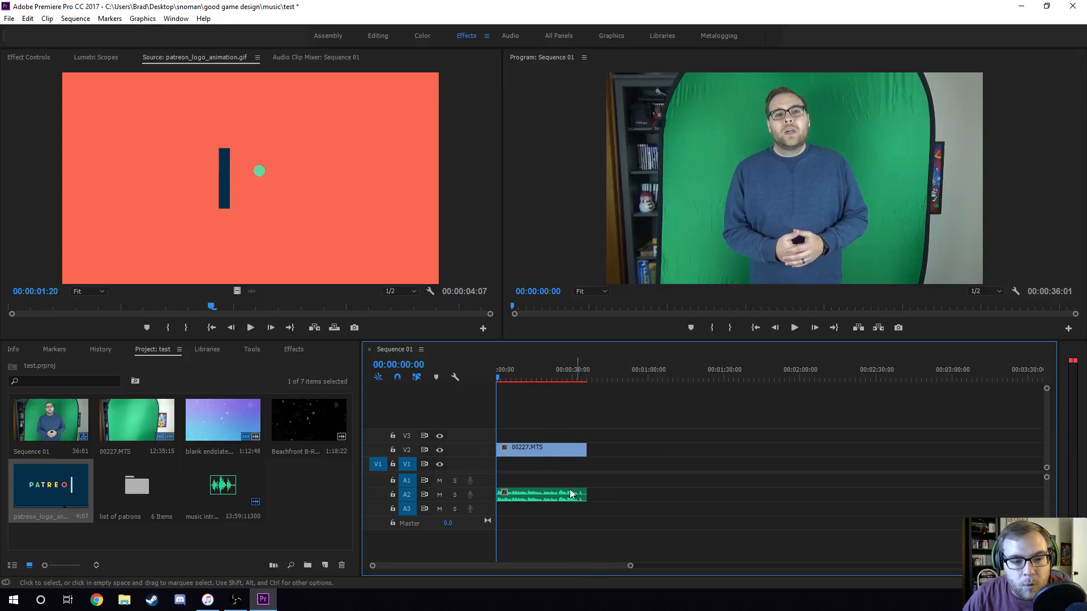
left_click(543, 494)
left_click_drag(544, 494, 533, 479)
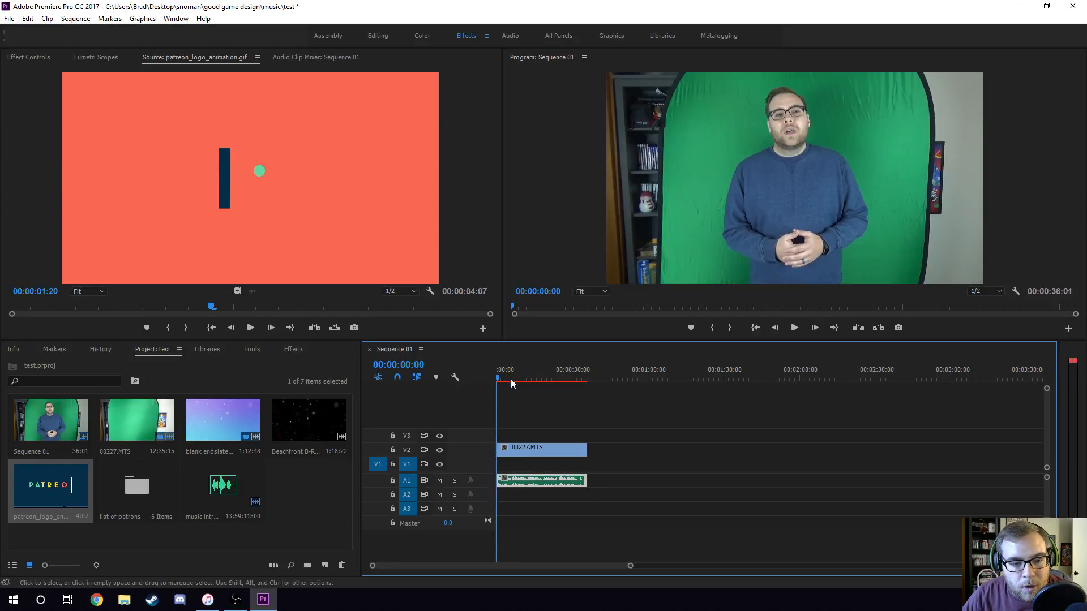
left_click(535, 376)
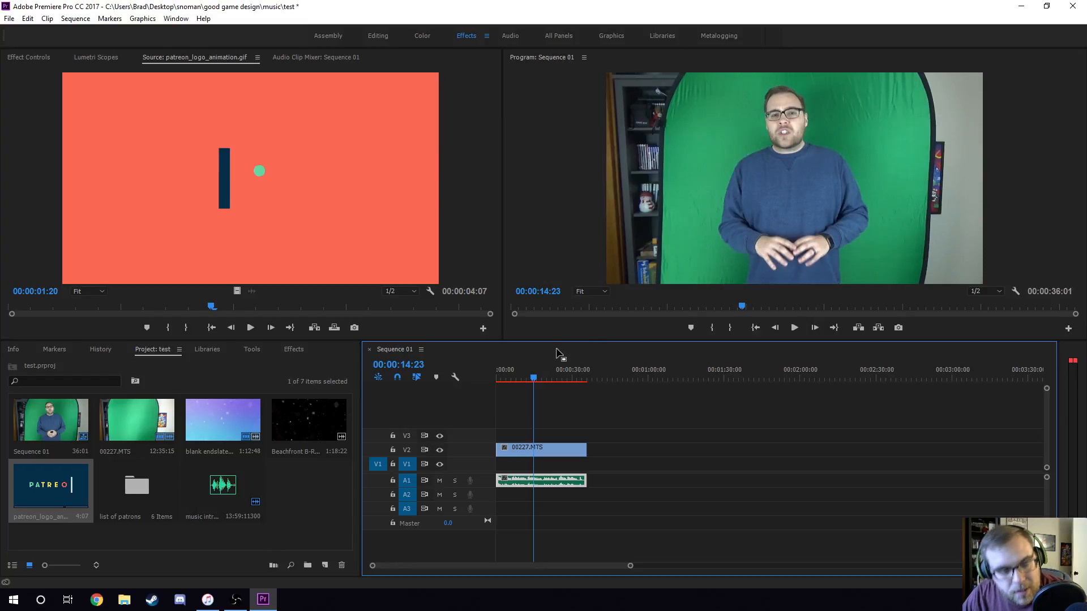
key("ctrl+s")
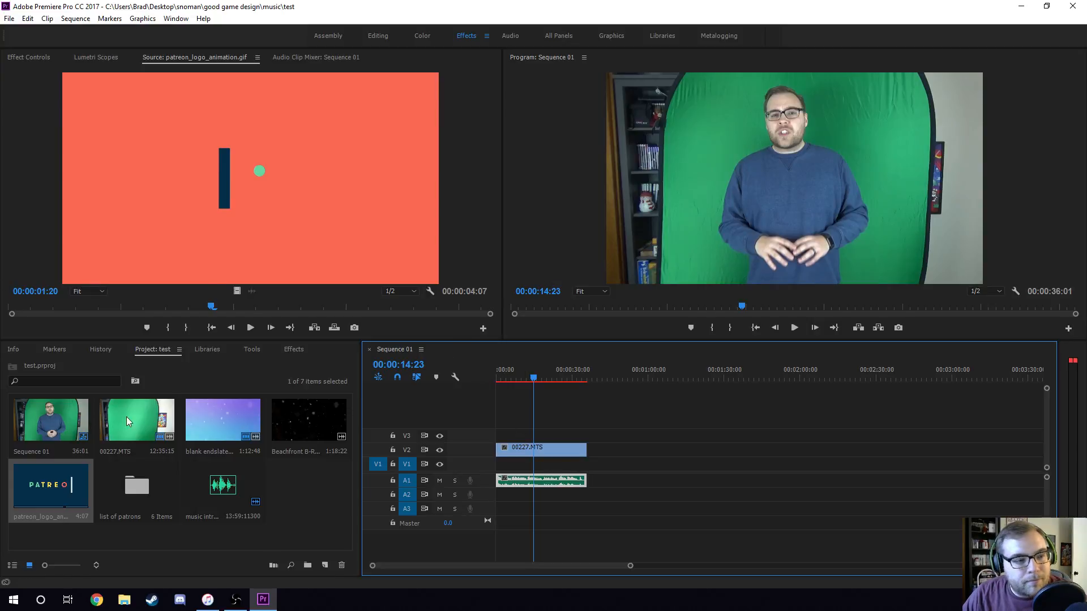
- Place only the video of blank endslate.mp4 on V1 at the sequence start, beneath the green-screen footage
double_click(213, 418)
left_click_drag(237, 291, 502, 470)
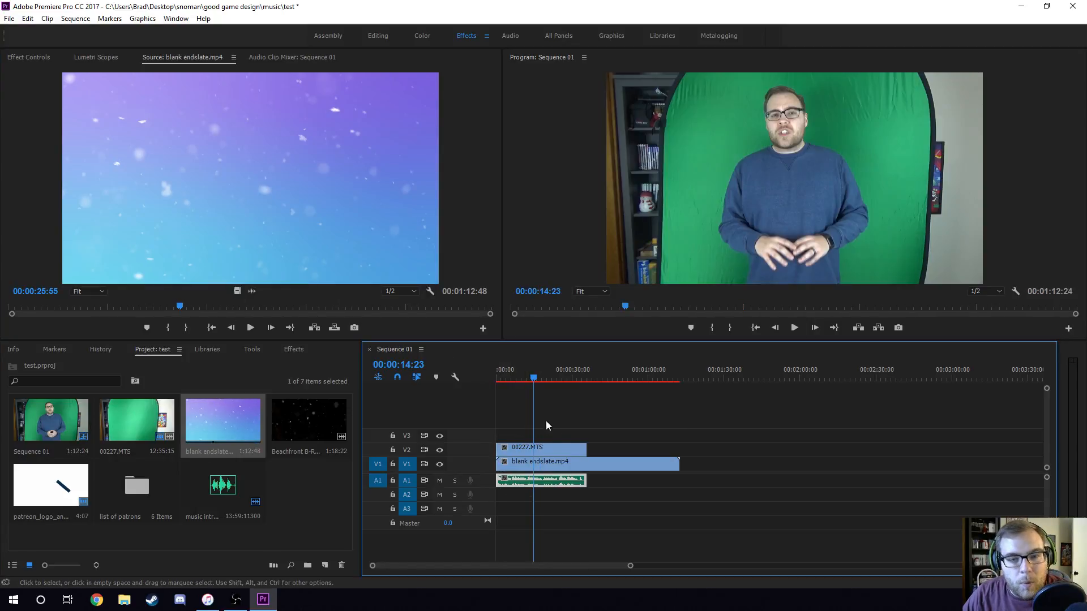
- Search the effects for "crop" and apply the Crop effect to the blank endslate.mp4 clip on V1
left_click(597, 466)
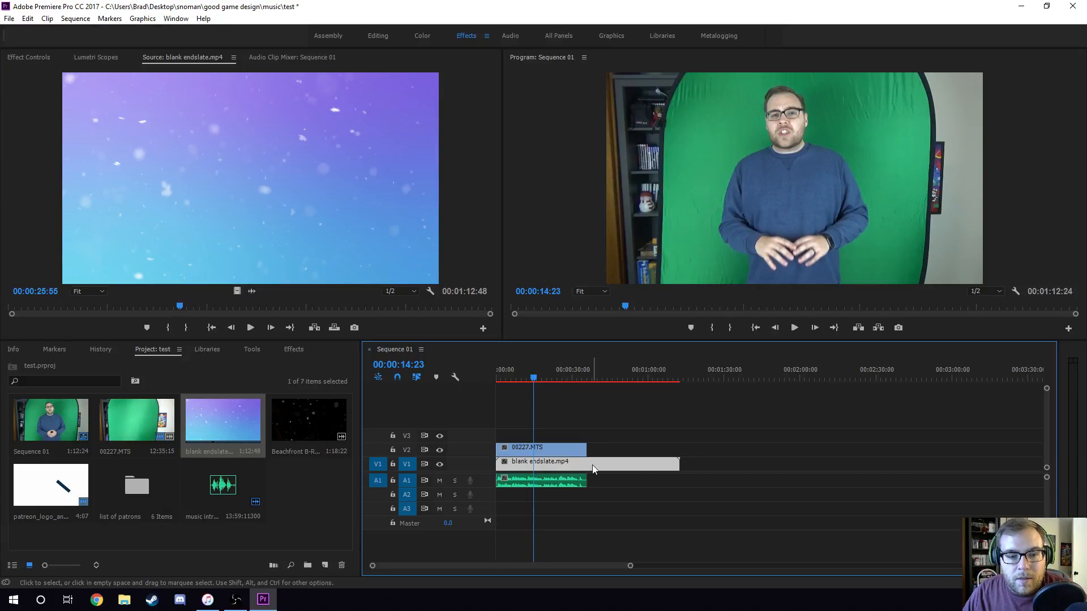
left_click(27, 57)
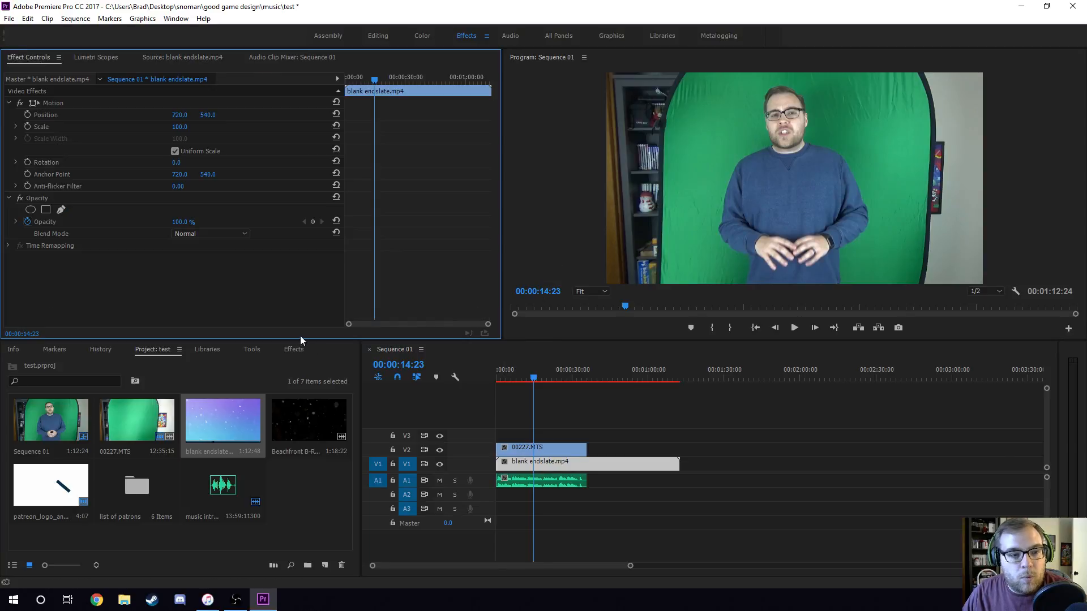
left_click(294, 350)
left_click(45, 364)
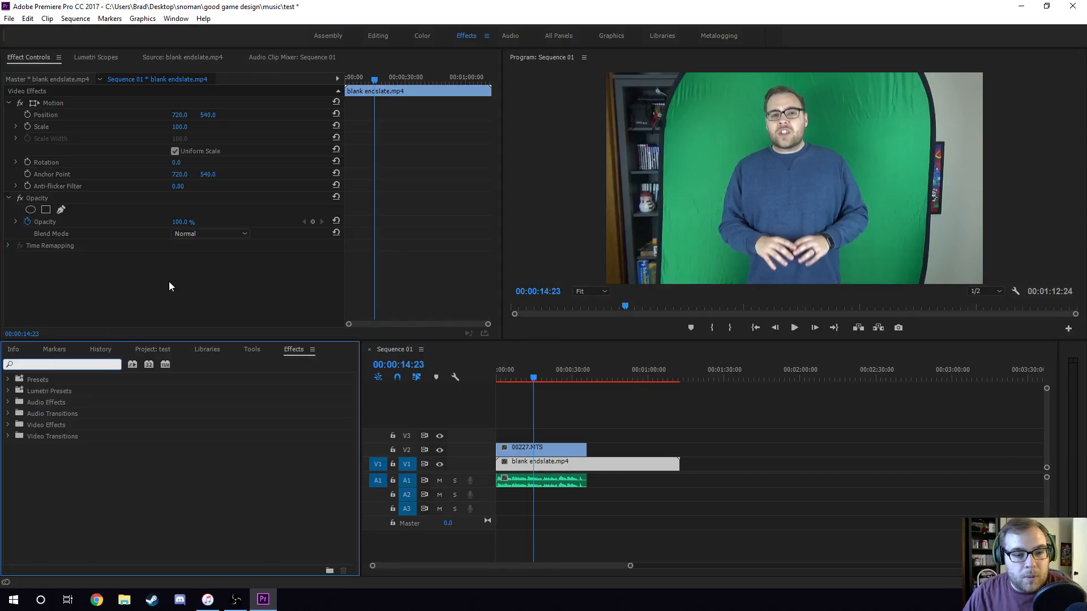
type("u")
key("BackSpace")
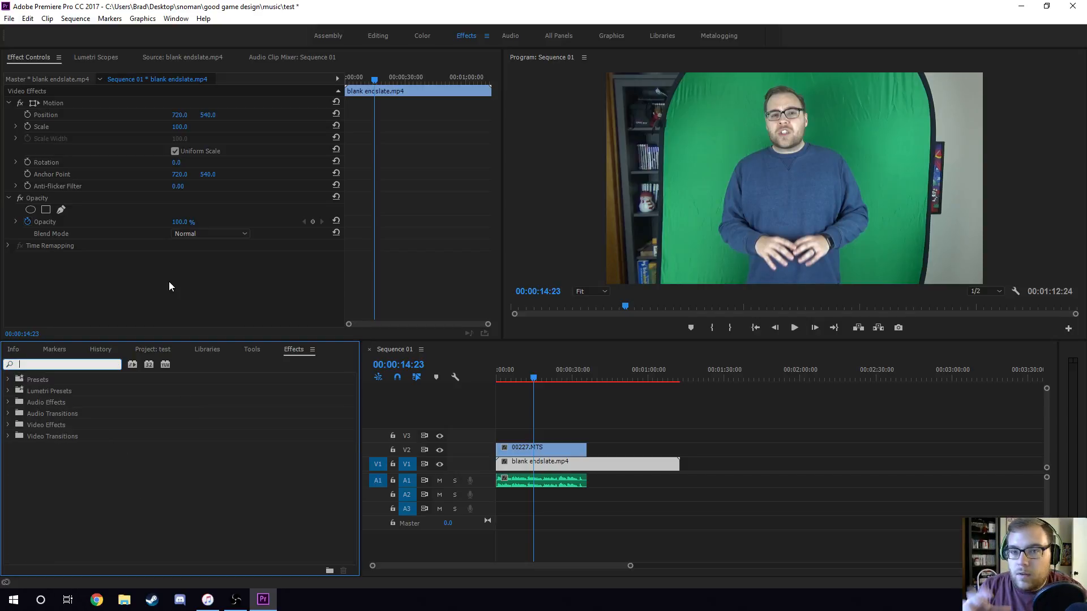
type("crop")
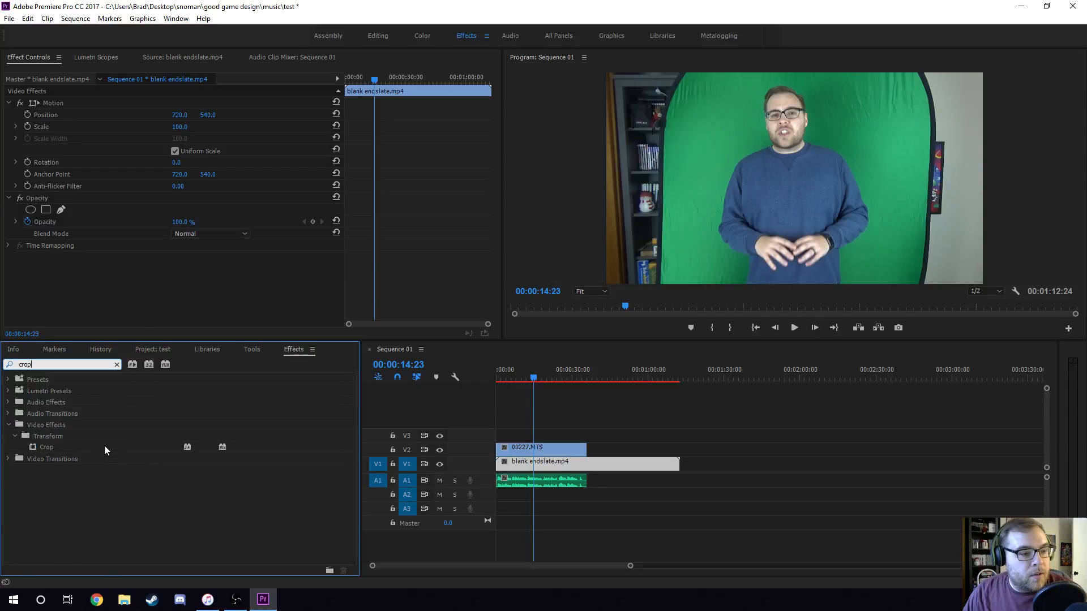
left_click_drag(104, 446, 108, 311)
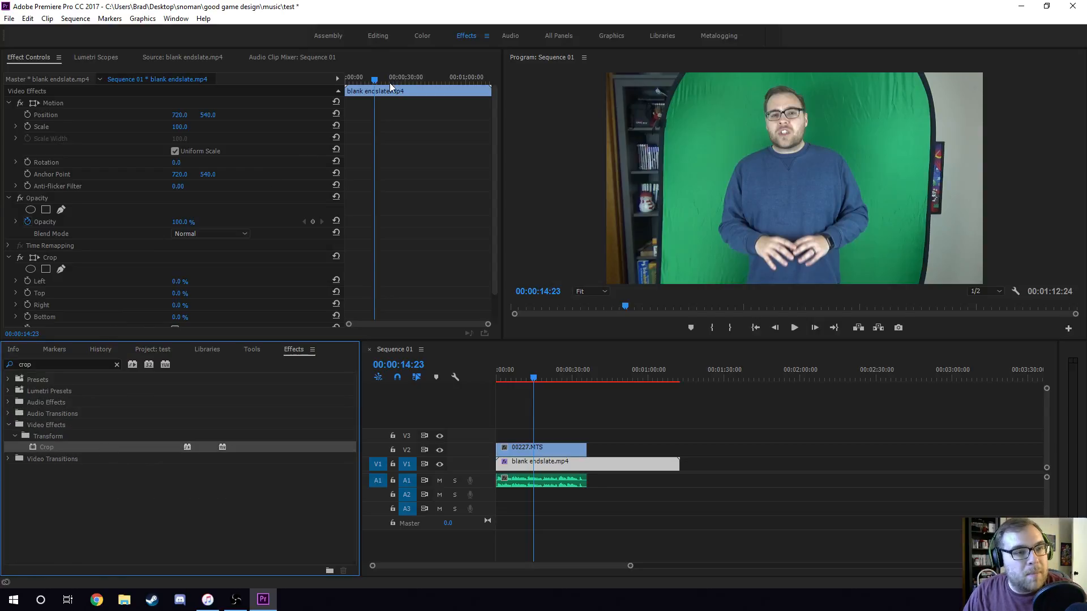
scroll(243, 282, "down", 1)
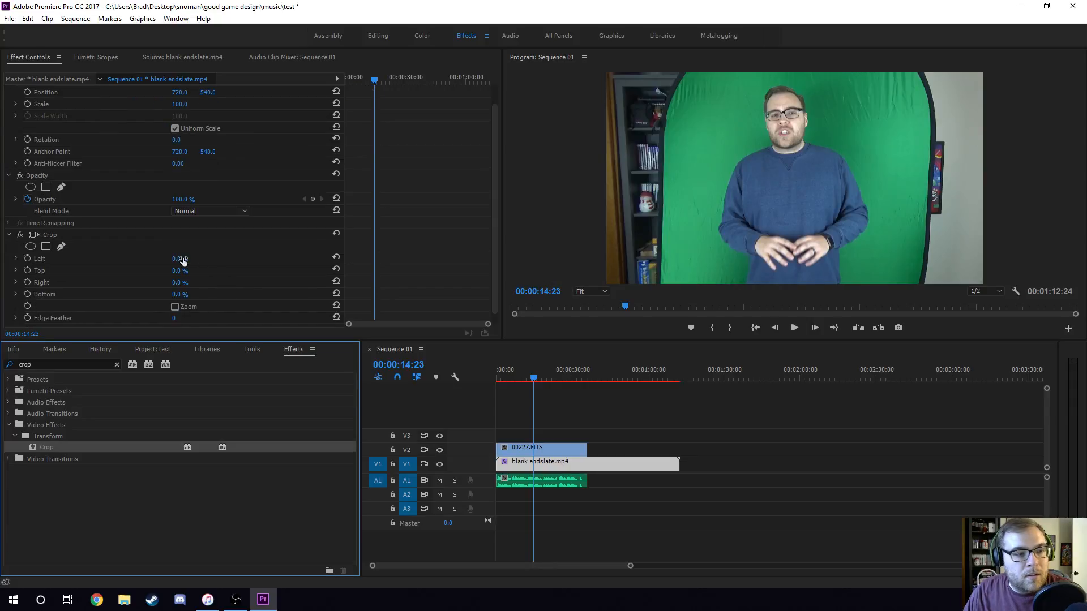
left_click(191, 258)
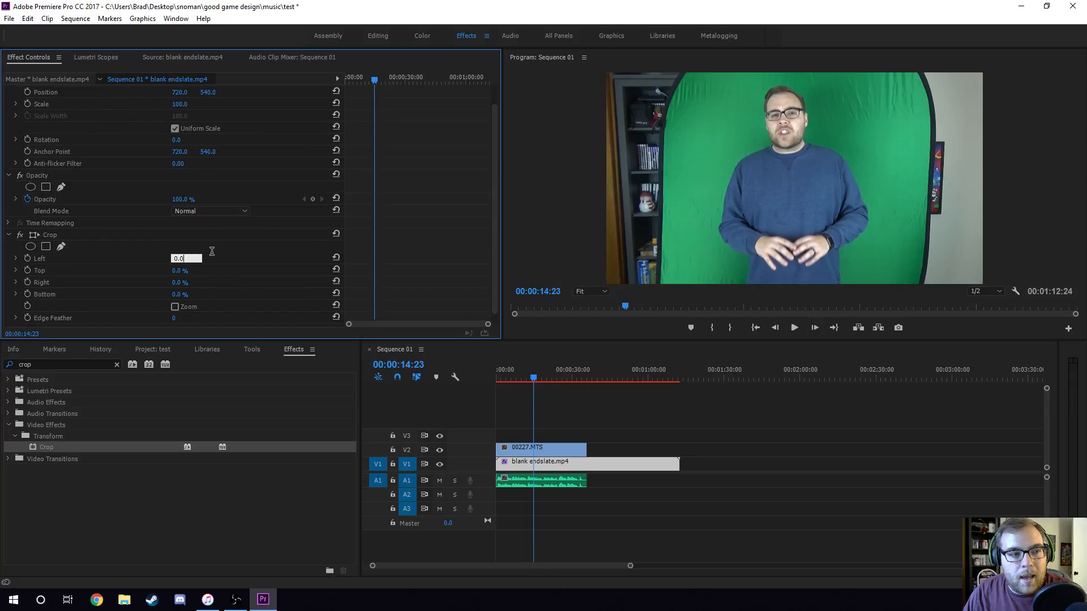
left_click(207, 258)
mouse_move(186, 259)
left_mouse_down()
mouse_move(237, 259)
mouse_move(183, 259)
left_mouse_up()
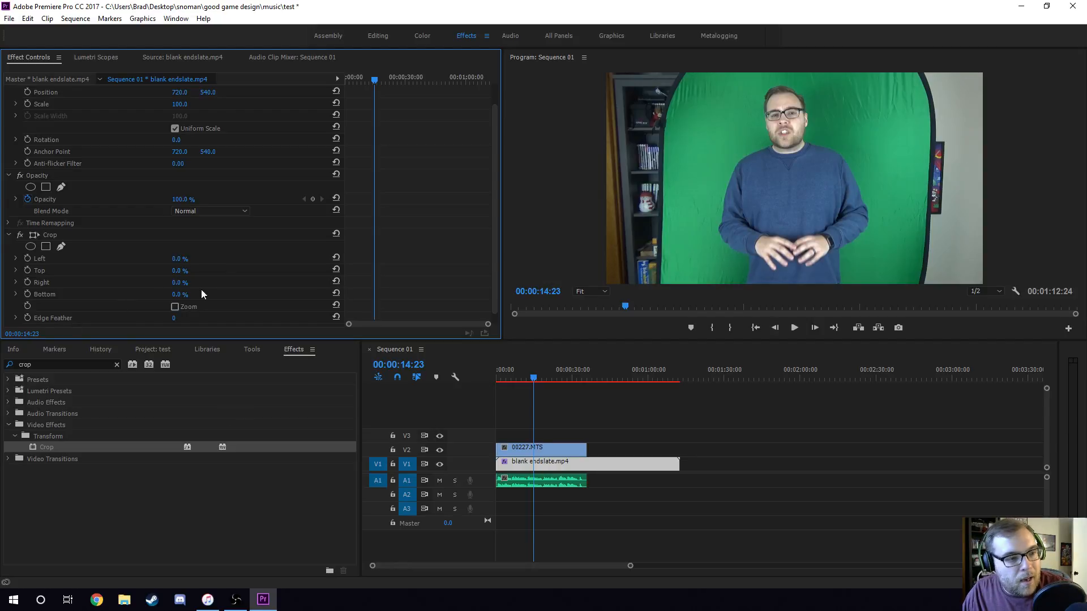
- Apply the Crop effect to the 00227.MTS clip on V2 and set its left crop to 22%
left_click(563, 452)
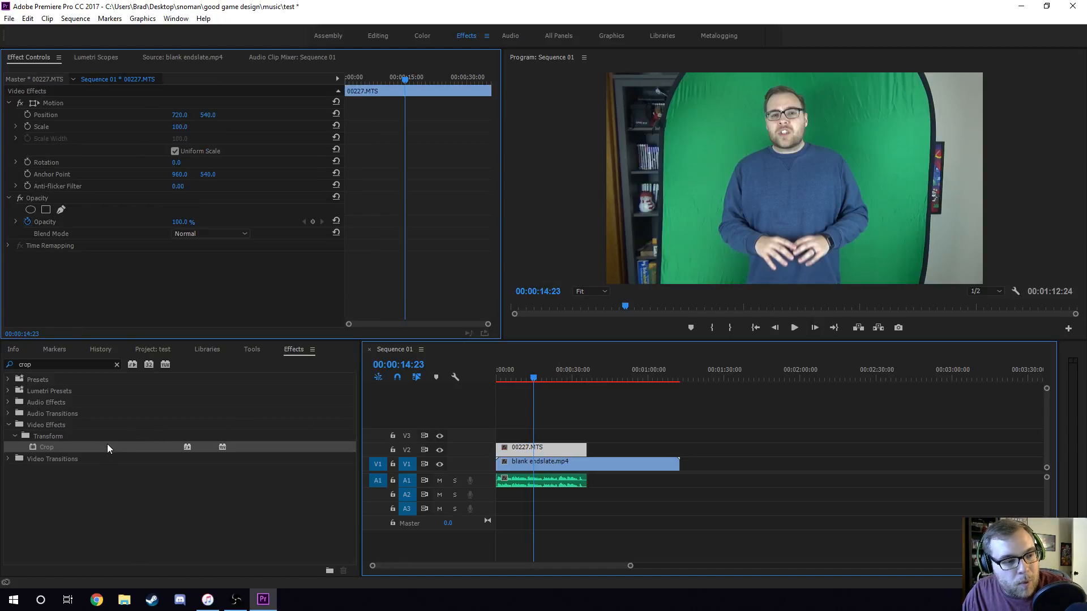
left_click_drag(107, 447, 189, 282)
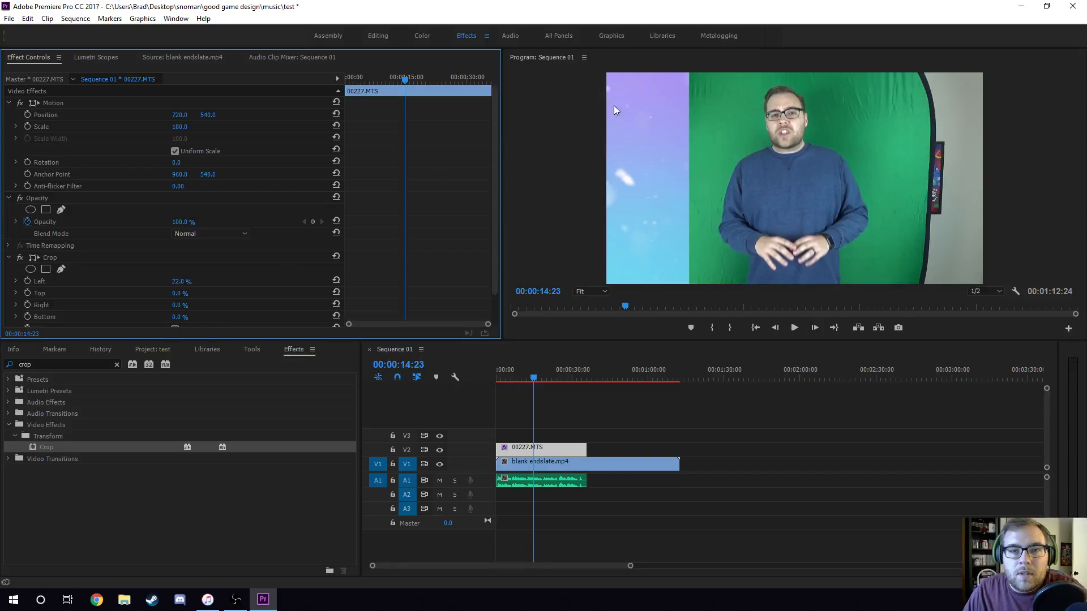
- Try a left crop of 18% on the 00227.MTS clip, then restore it to 22%
left_click(180, 282)
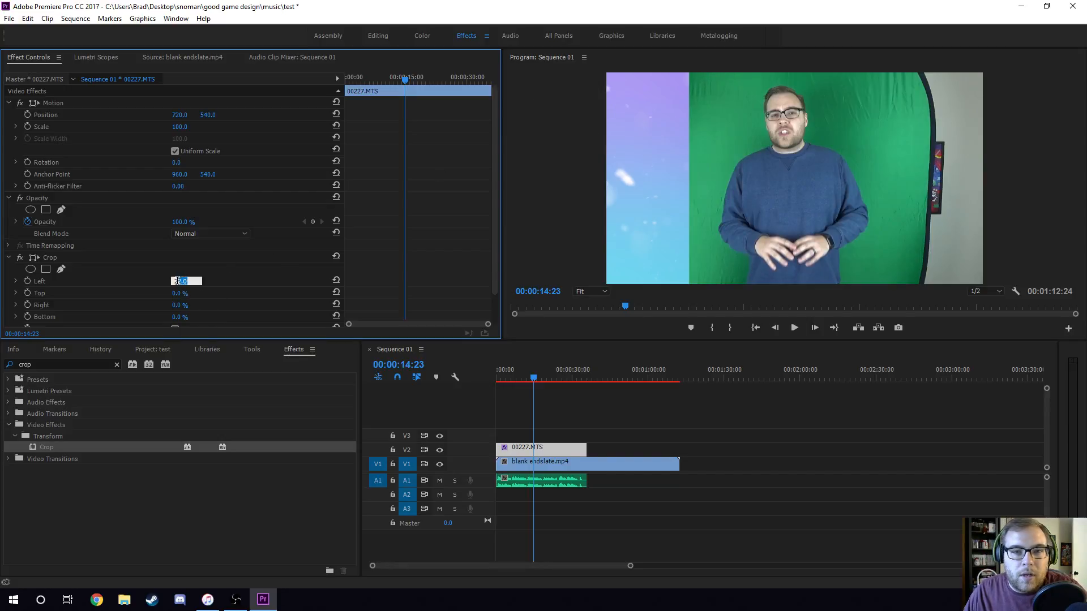
type("18")
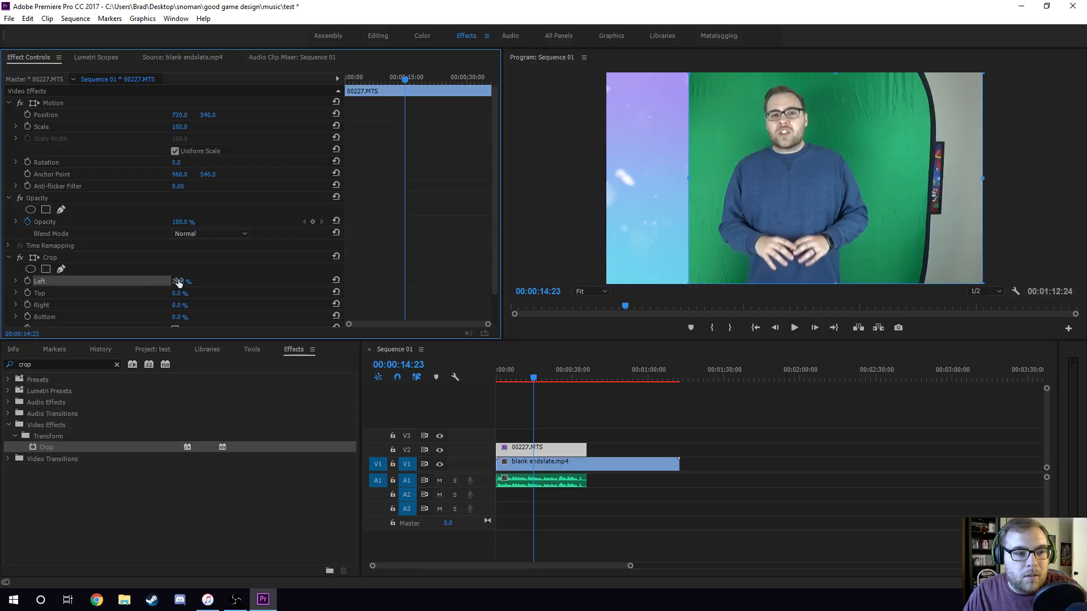
key("Return")
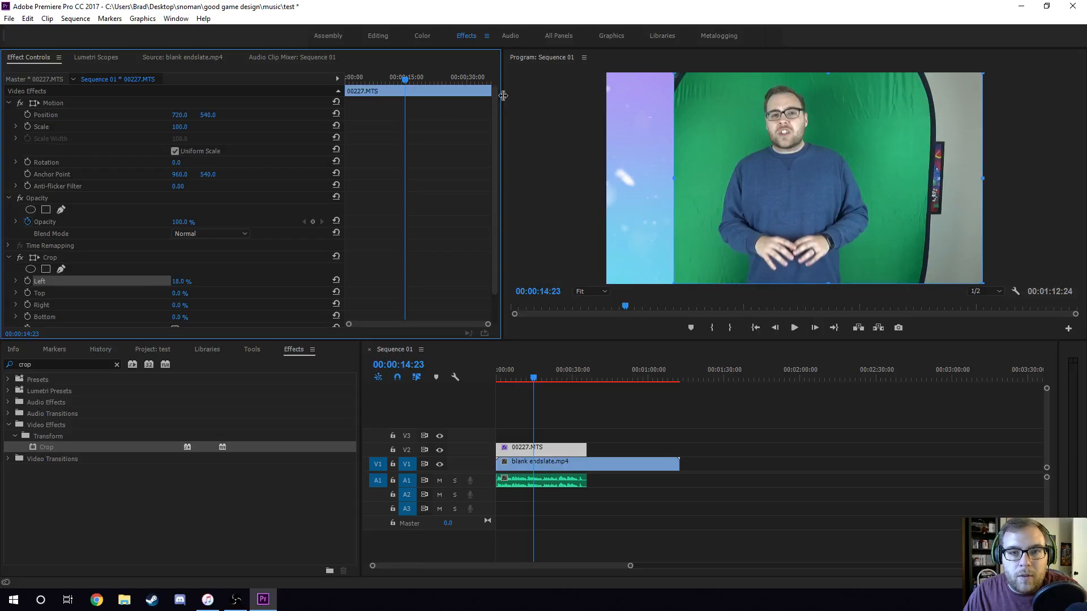
left_click(595, 111)
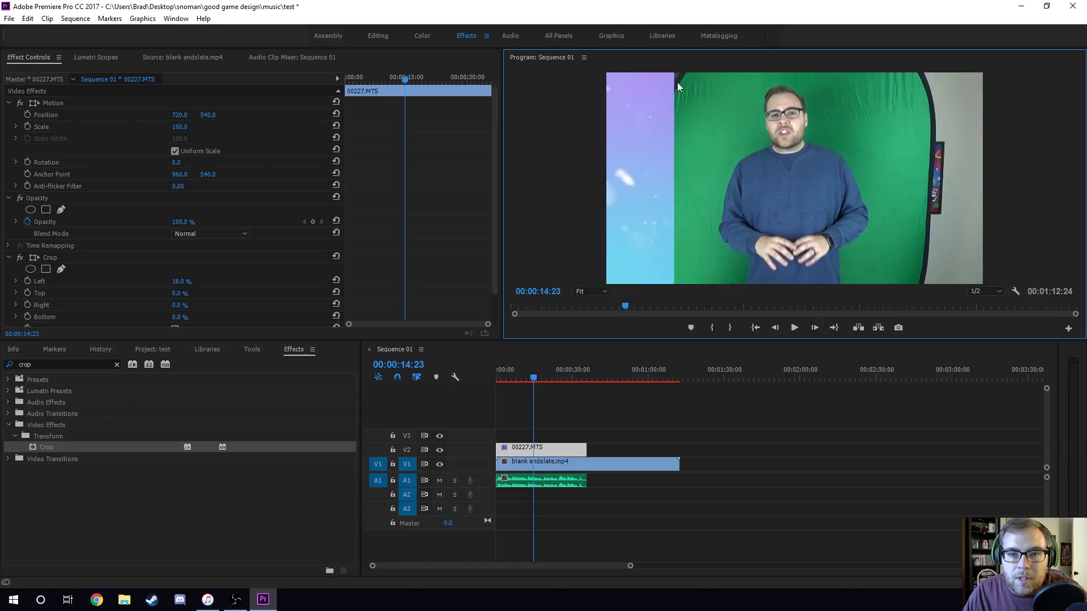
left_click(181, 281)
type("22")
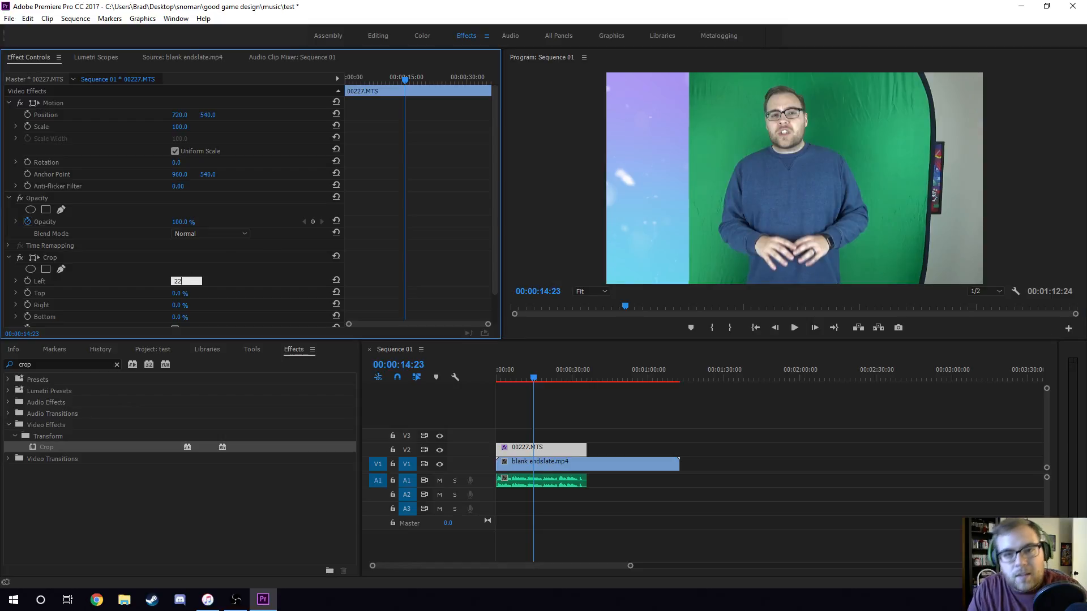
key("Return")
- Set the 00227.MTS clip's right crop to 22% and its top crop to 2%
left_click(184, 304)
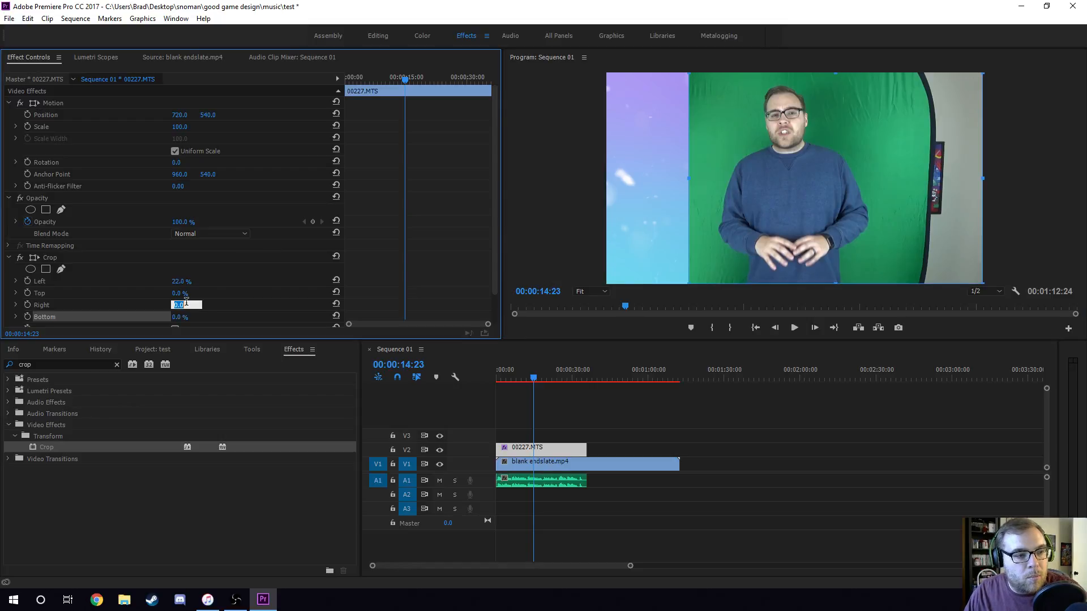
type("22")
key("Return")
left_click(574, 197)
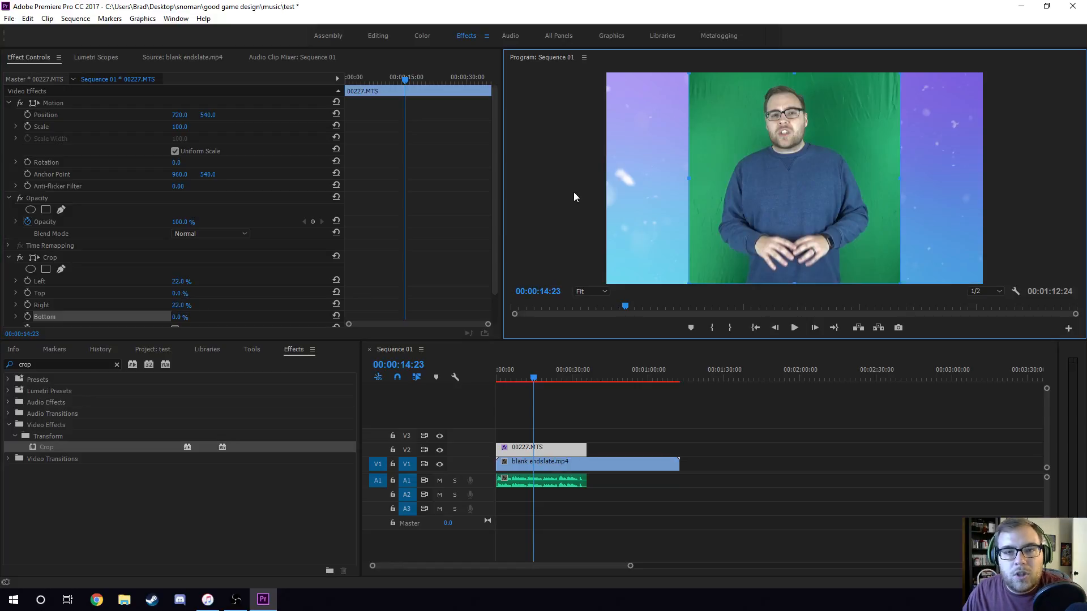
left_click(176, 294)
type("2")
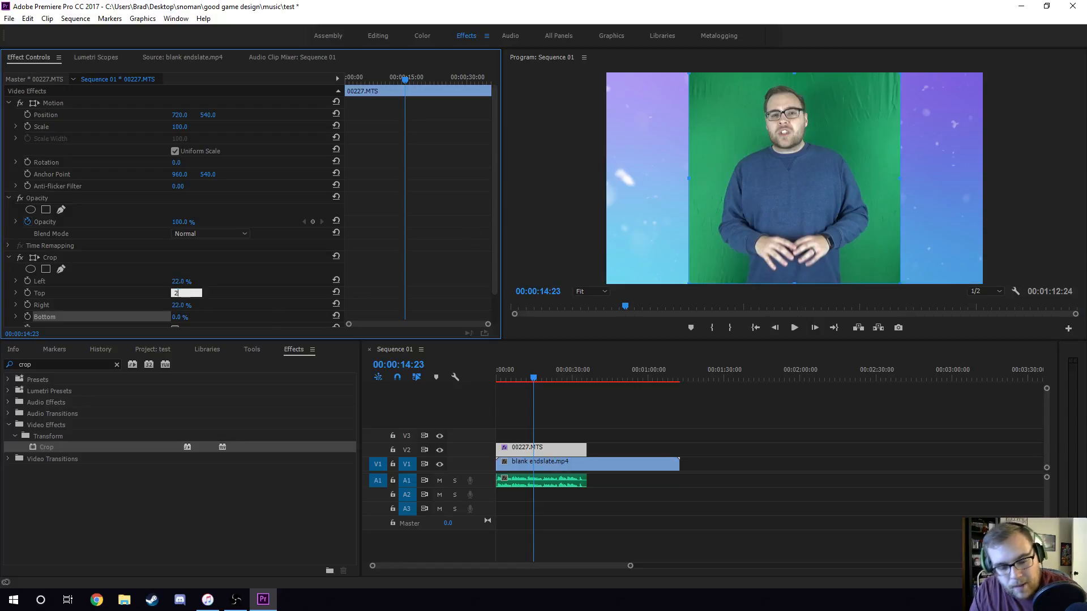
key("Return")
left_click(586, 215)
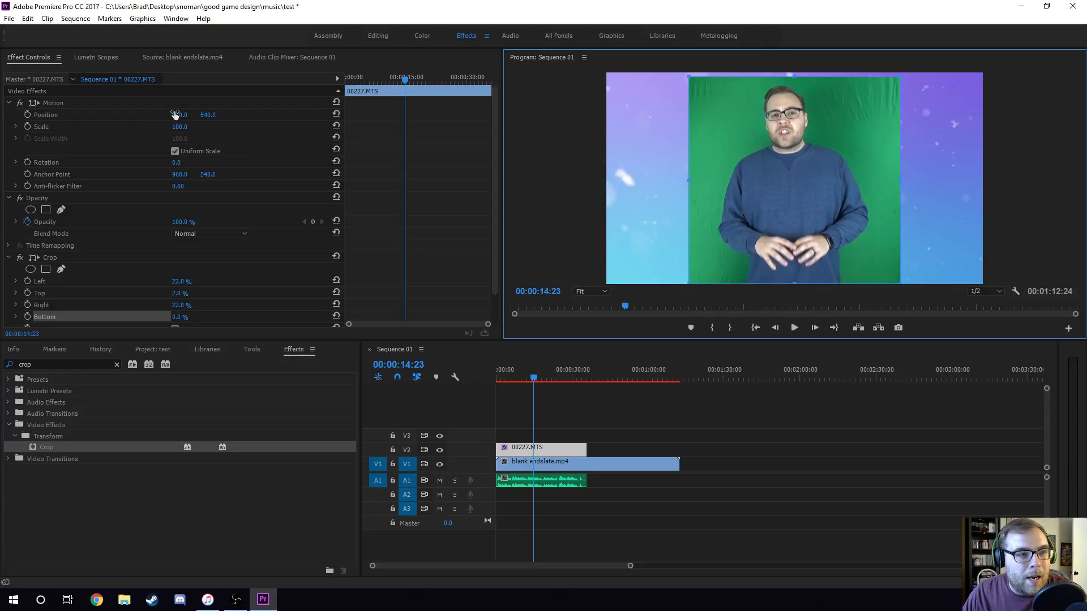
- Set the 00227.MTS clip's horizontal position to 397, save the project, and deselect the clip
left_click_drag(175, 114, 46, 114)
left_click(529, 150)
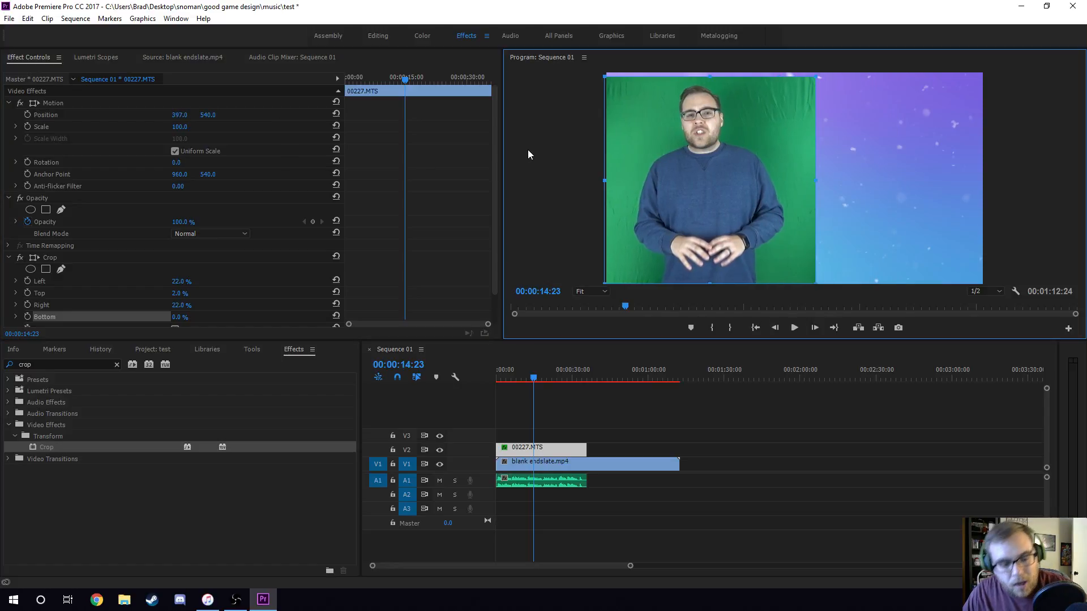
key("ctrl+s")
left_click(593, 398)
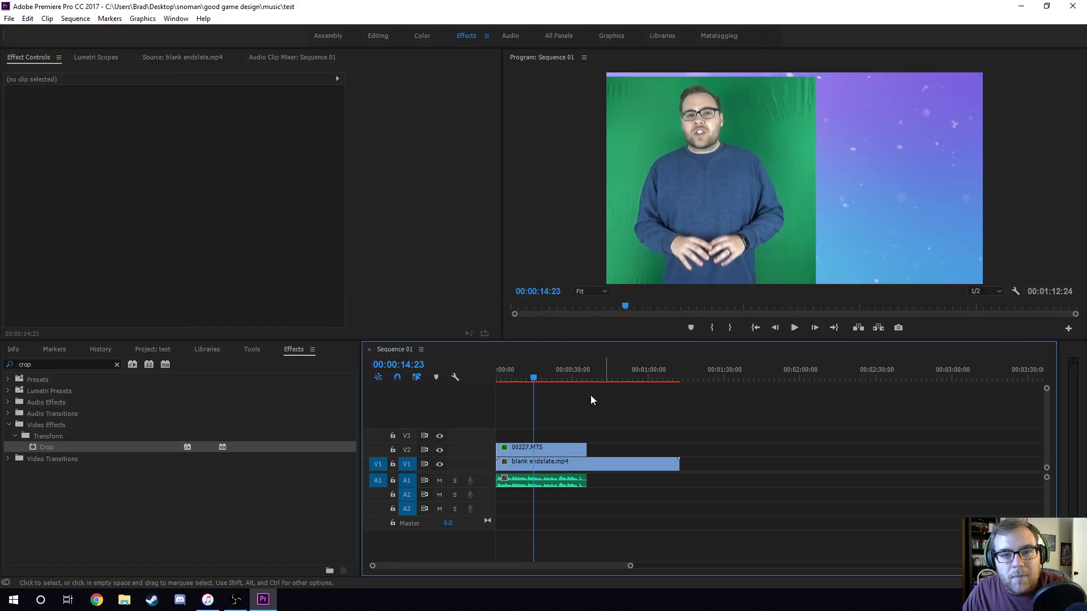
- Apply the Ultra Key effect to the 00227.MTS clip on V2 and save the project
left_click(555, 373)
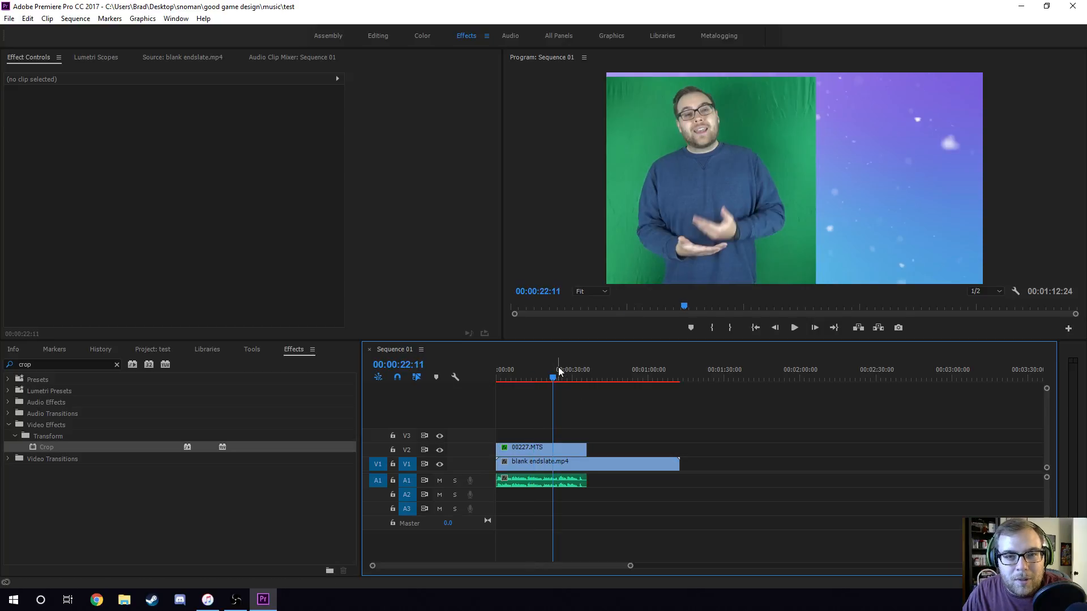
left_click(562, 450)
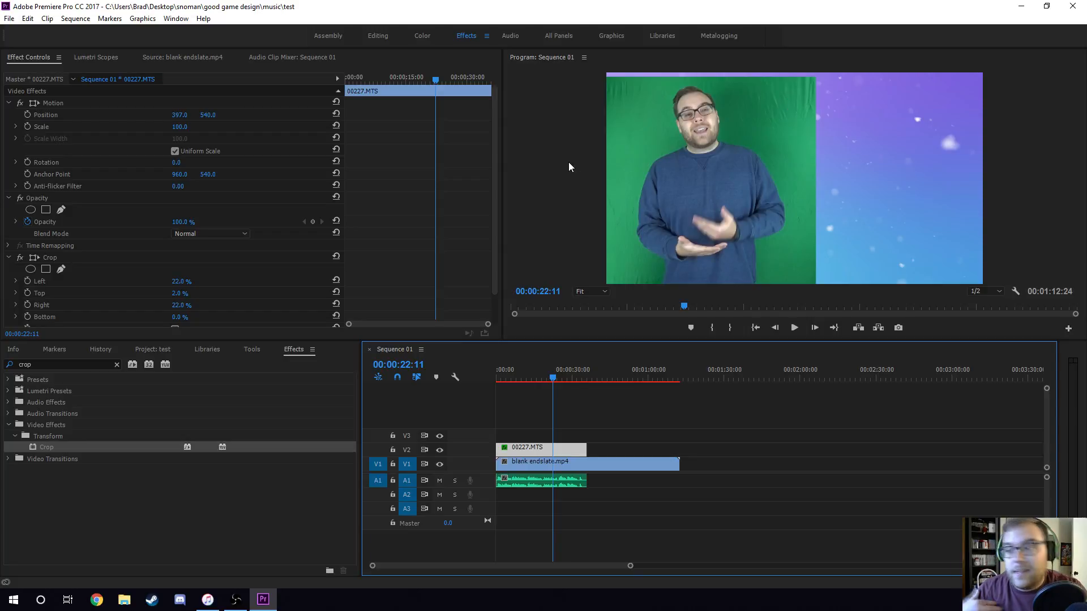
left_click(46, 365)
scroll(158, 287, "down", 2)
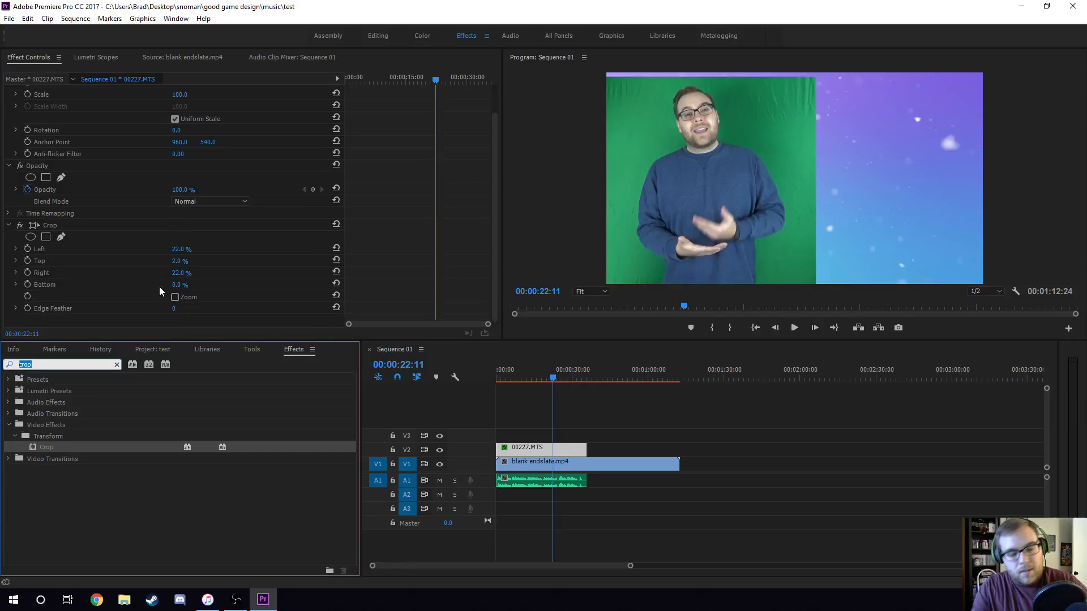
type("ultra ke")
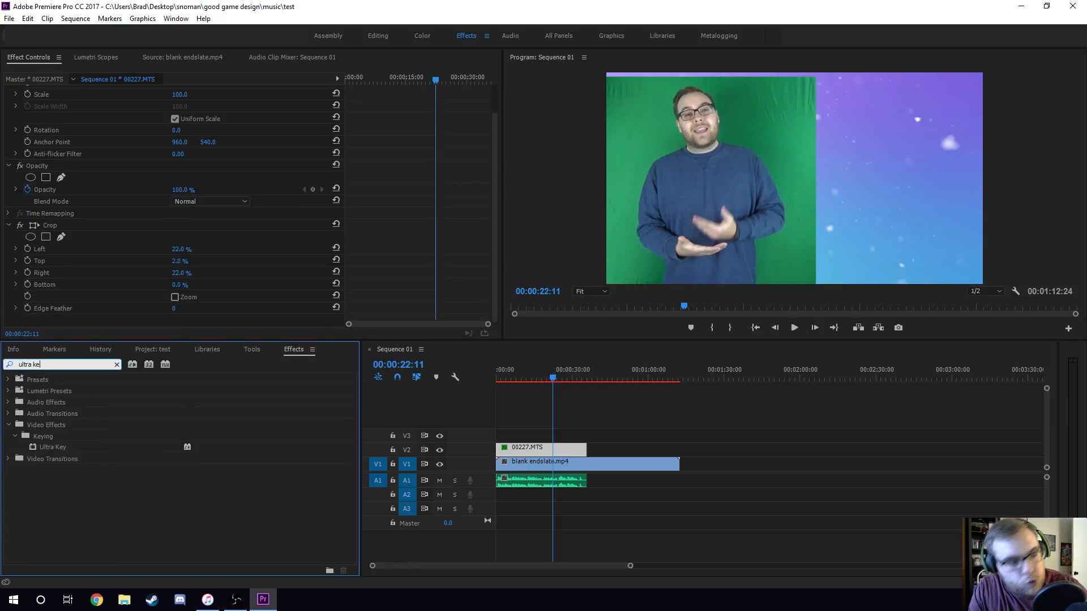
type("y")
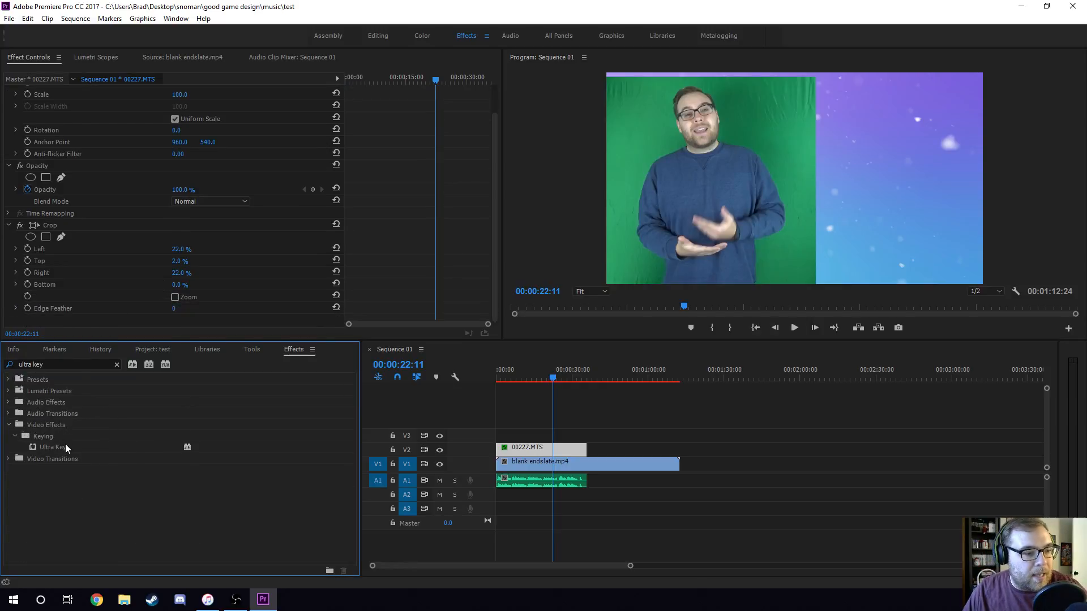
left_click_drag(55, 444, 86, 317)
scroll(129, 245, "down", 4)
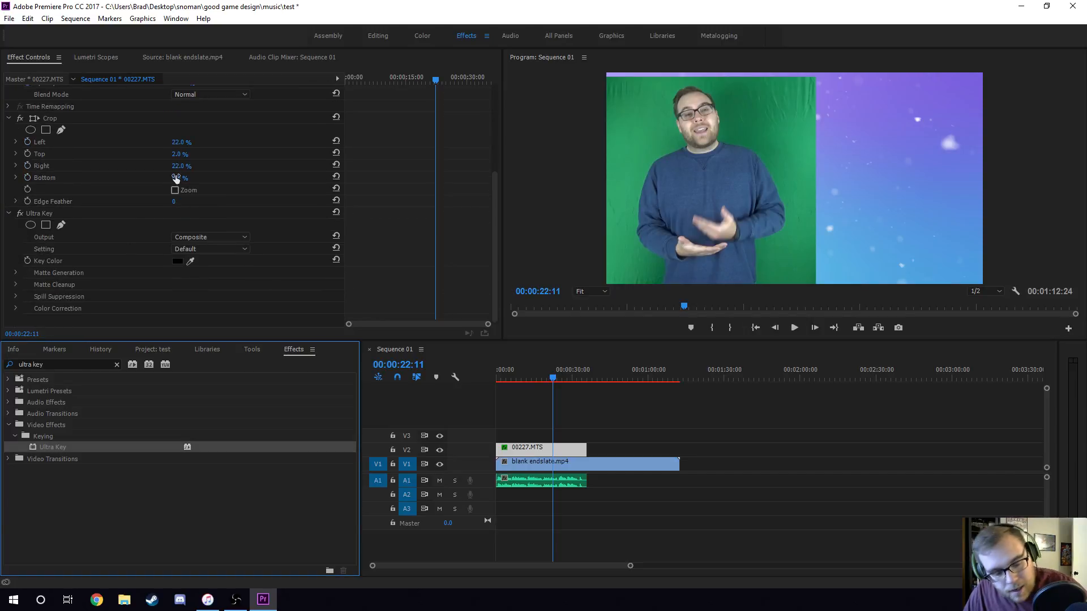
key("ctrl+s")
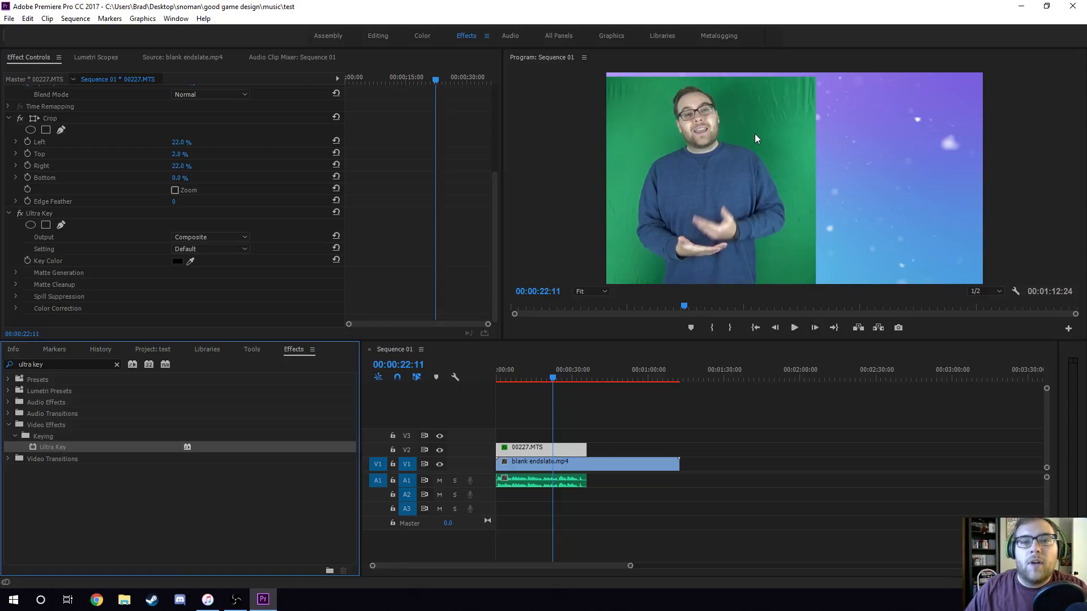
- Sample the green backdrop beside the presenter's head as the Ultra Key key color, expand the Matte Generation settings, and save the project
left_click(190, 261)
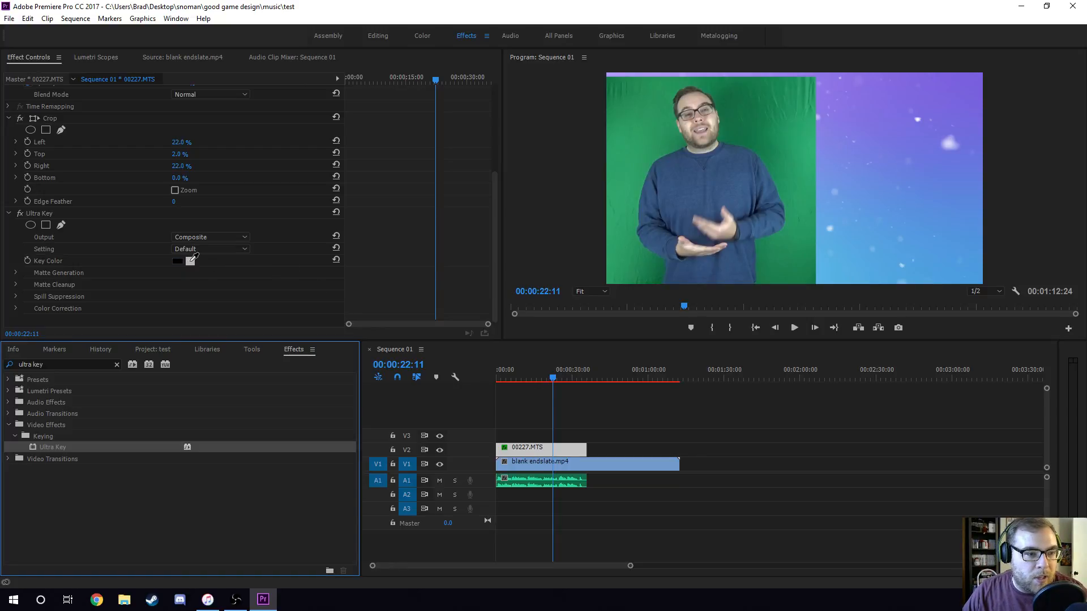
left_click_drag(193, 256, 652, 129)
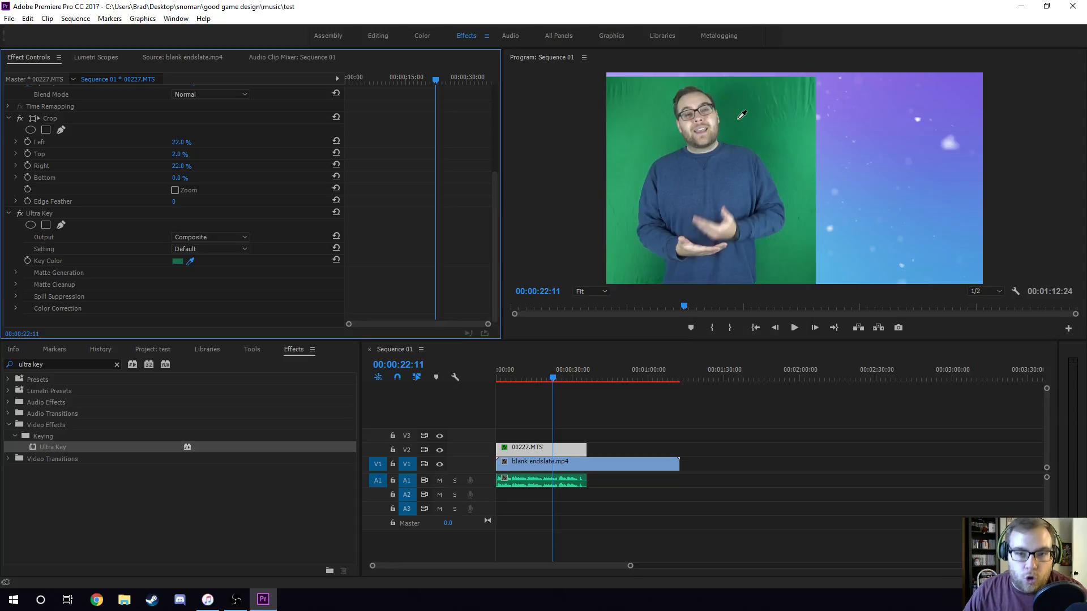
left_click(648, 128)
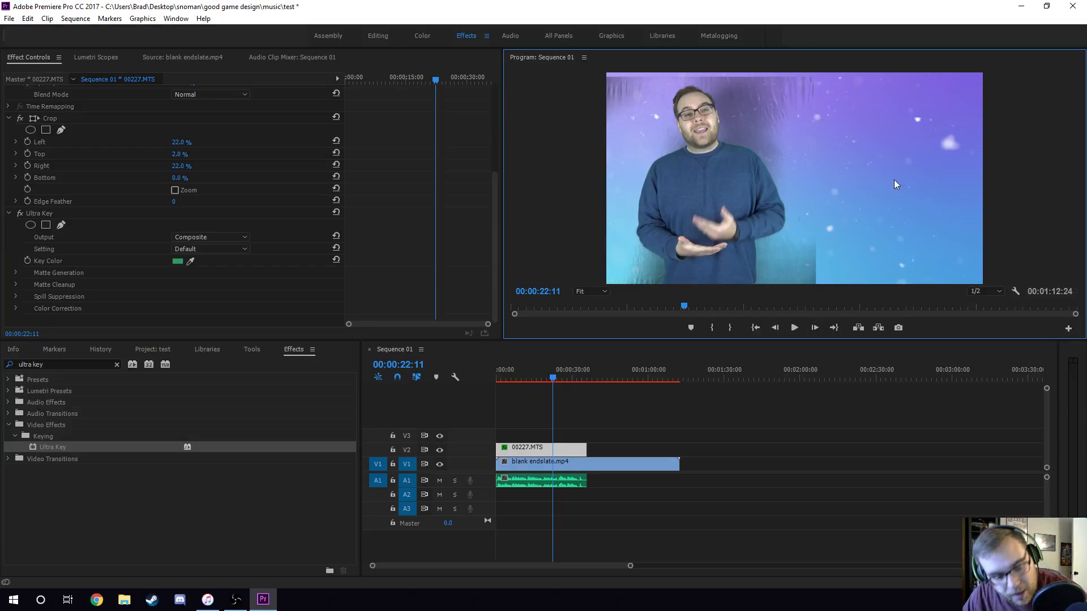
left_click_drag(191, 261, 740, 120)
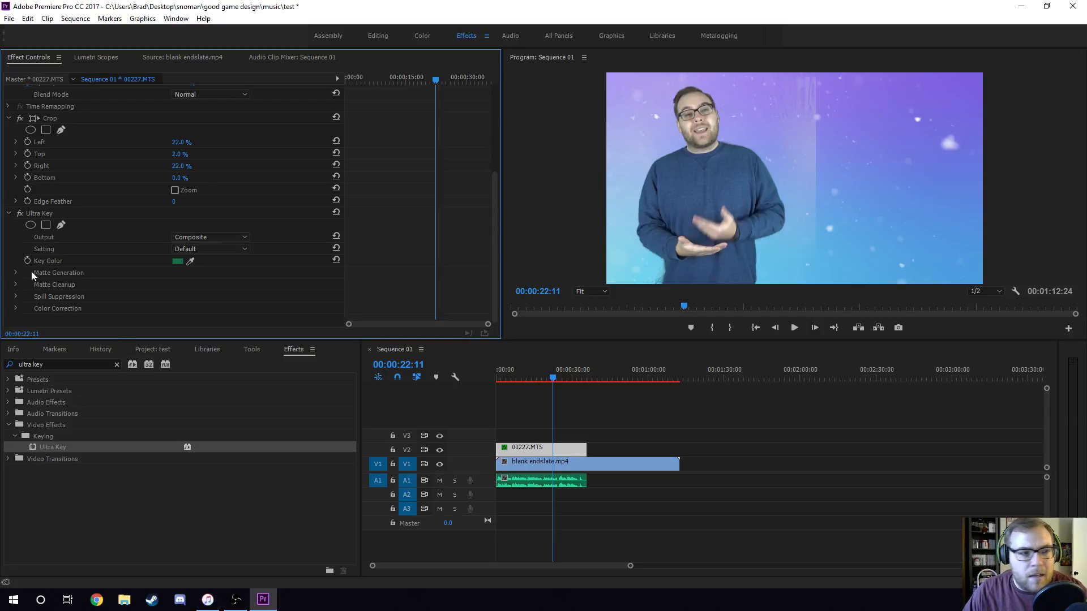
left_click(16, 273)
scroll(120, 238, "down", 2)
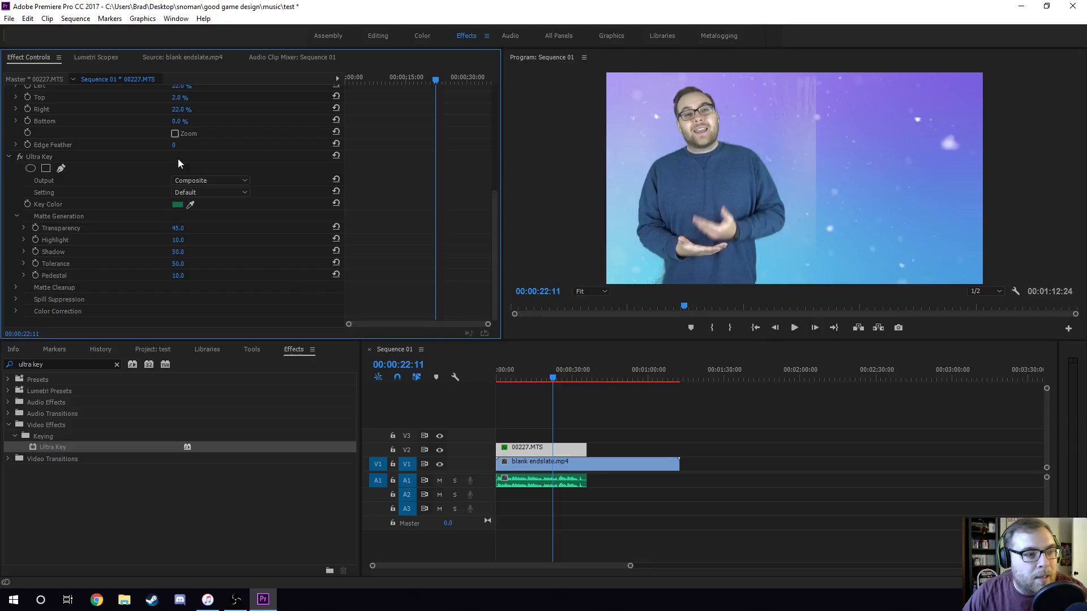
key("ctrl+s")
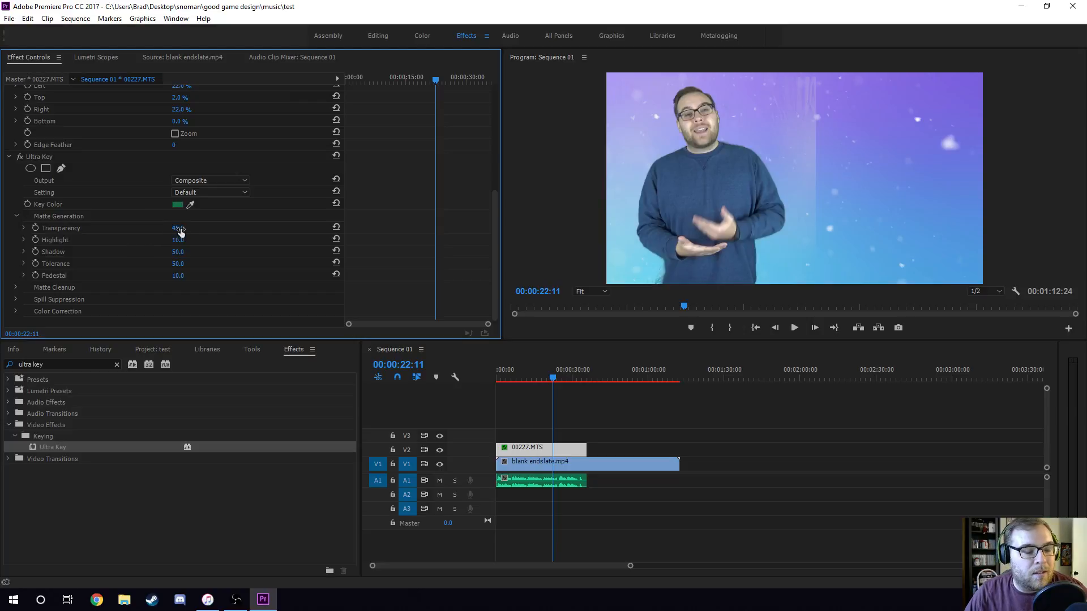
- Try Matte Generation transparency values of 0 and 100, undoing the trials
left_click_drag(180, 231, 154, 231)
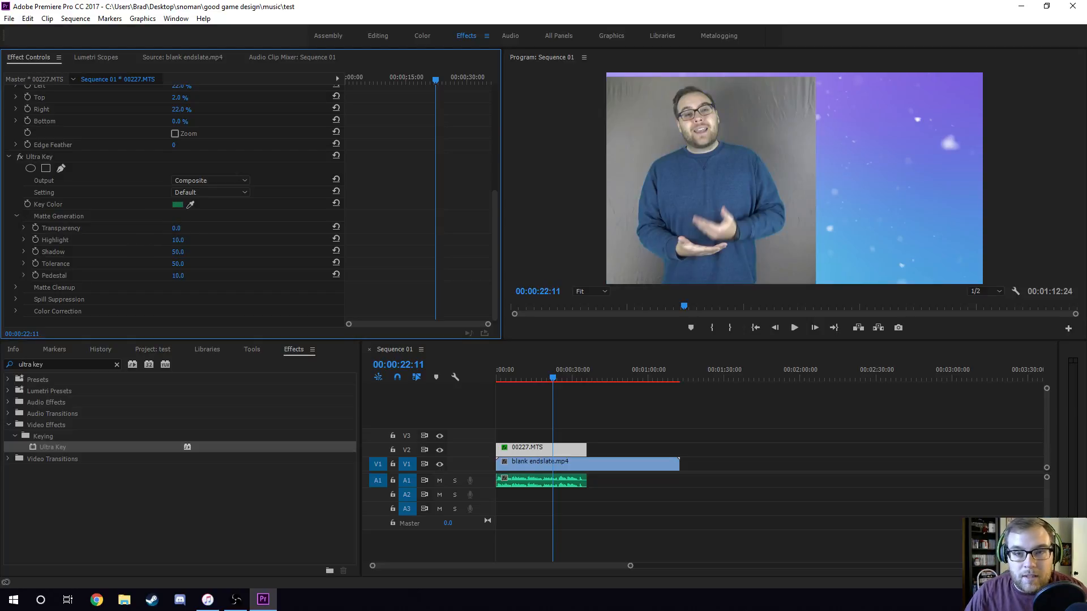
mouse_move(178, 228)
left_mouse_down()
mouse_move(227, 229)
mouse_move(186, 229)
left_mouse_up()
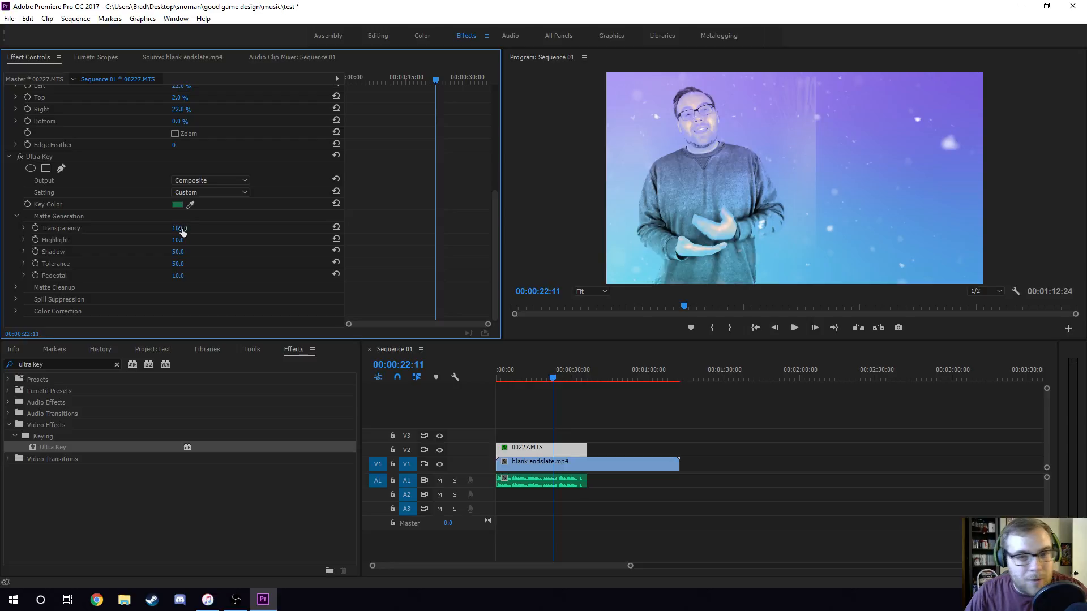
key("ctrl+z")
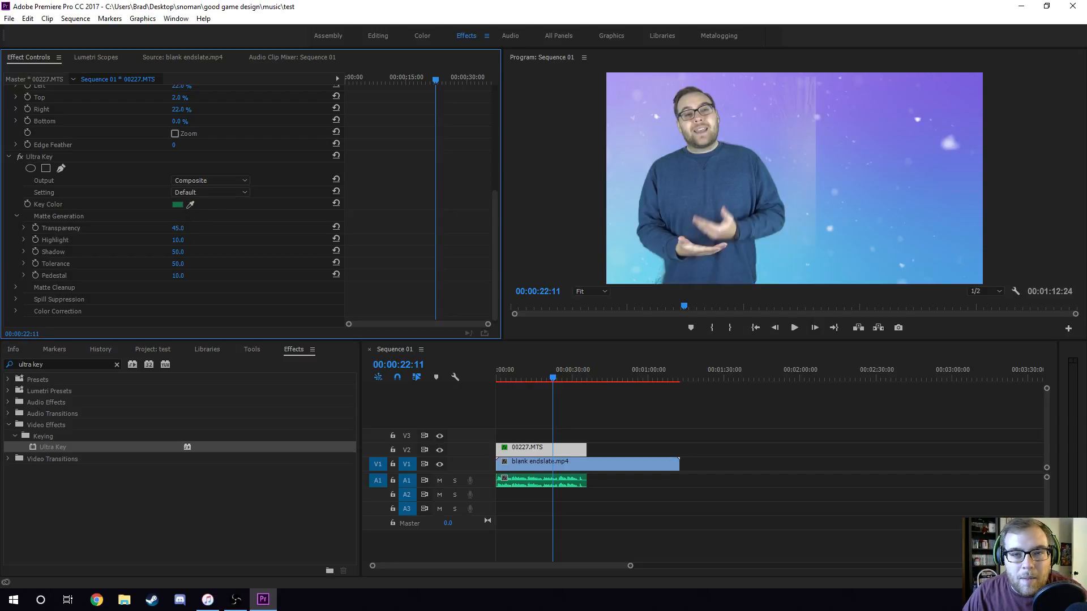
left_click_drag(178, 228, 209, 228)
key("ctrl+z")
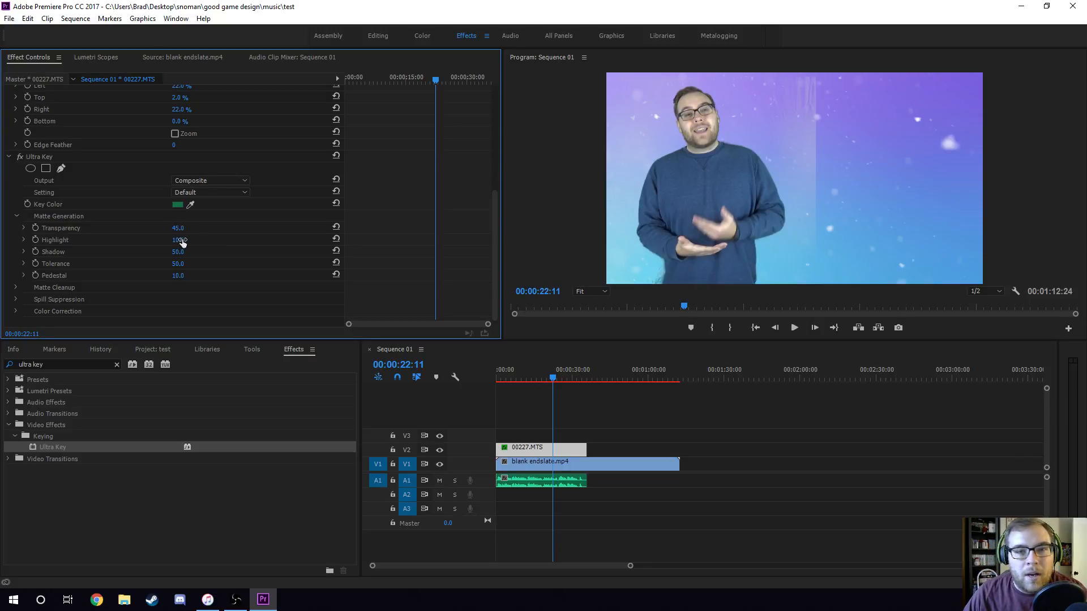
- Set the Matte Generation highlight to 0, try 100 and undo it, and save the project
left_click_drag(181, 241, 170, 241)
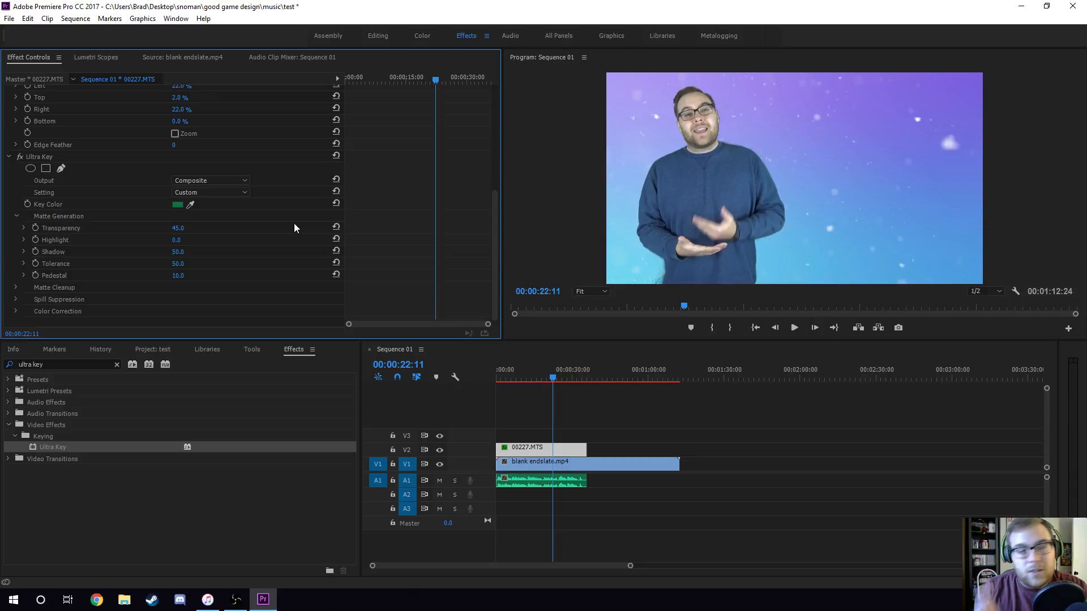
left_click(178, 240)
type("100")
key("Return")
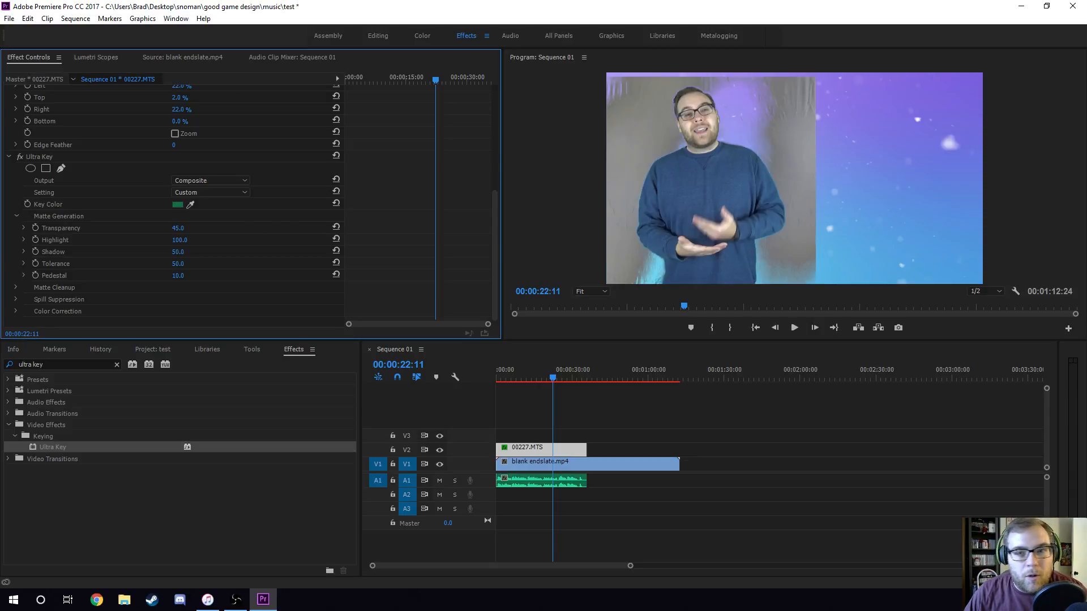
key("ctrl+z")
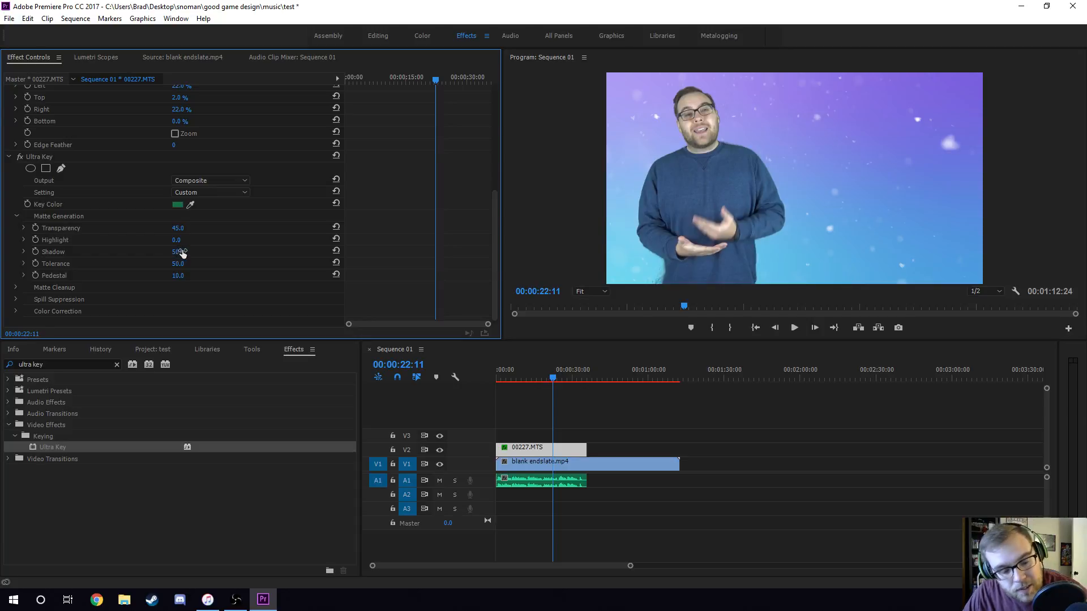
key("ctrl+s")
- Set the Matte Generation shadow to 0, expand the Matte Cleanup settings, and save the project
left_click_drag(181, 252, 148, 252)
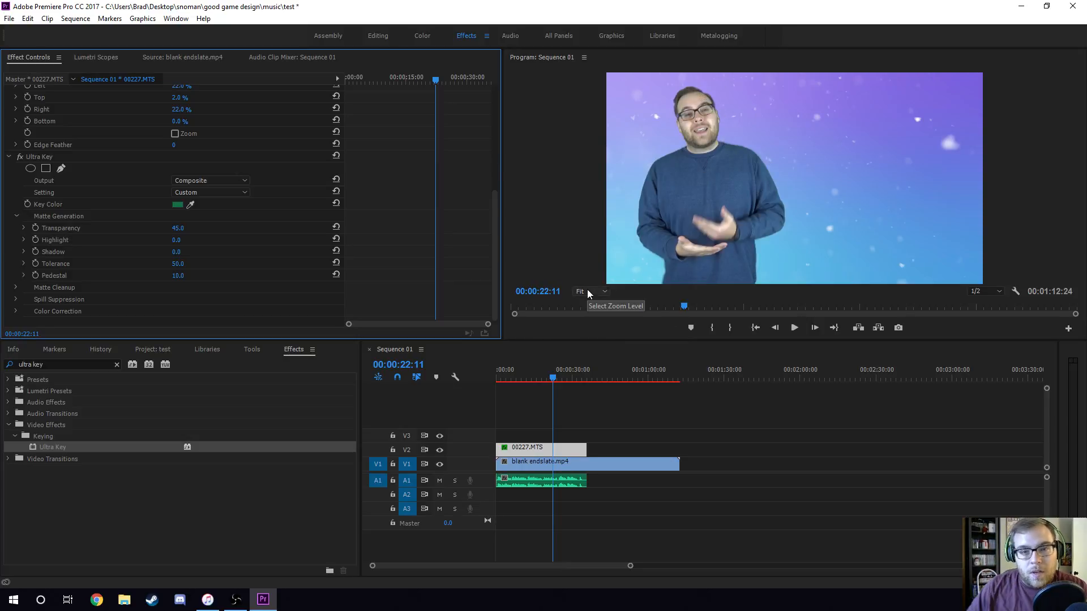
left_click(177, 252)
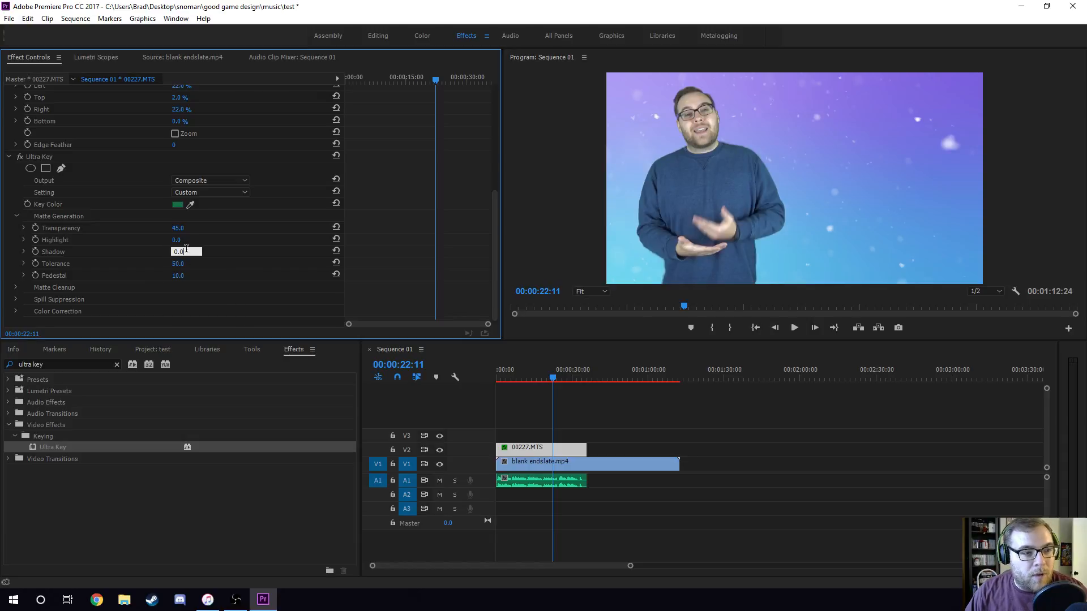
key("Return")
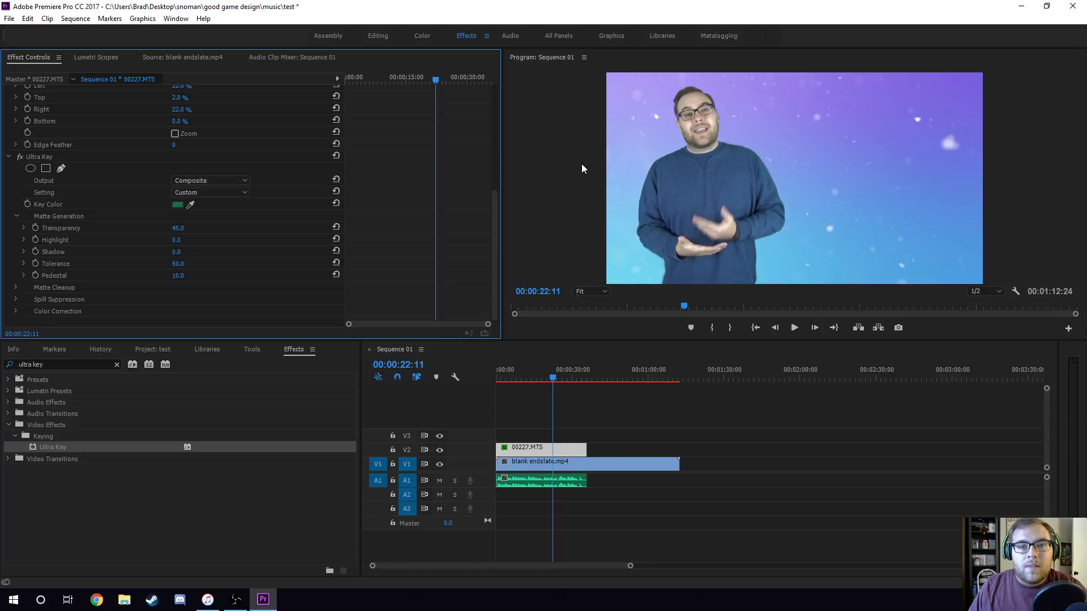
scroll(209, 284, "down", 1)
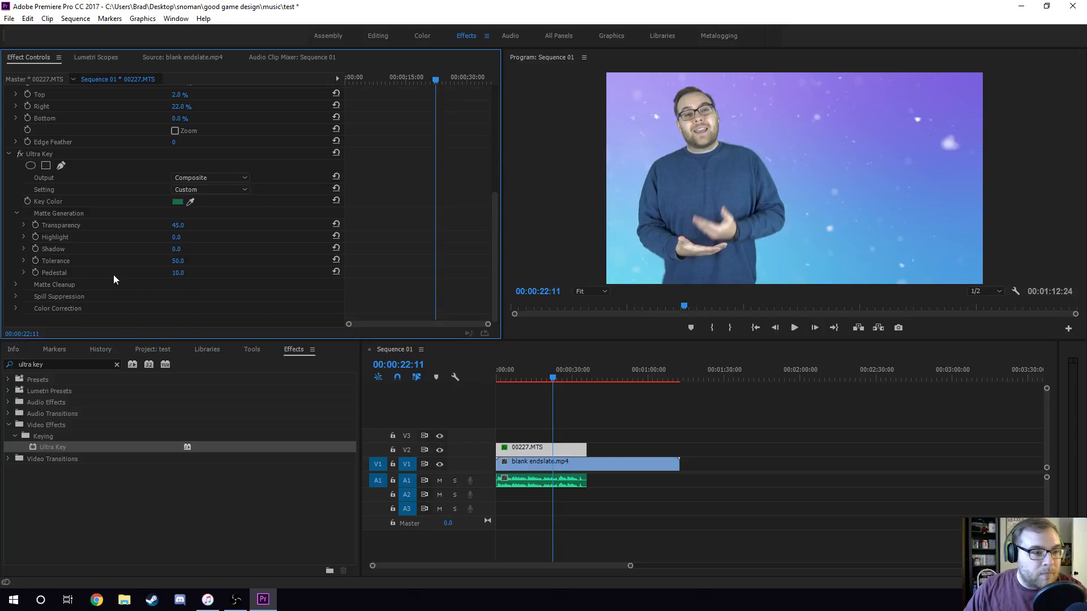
left_click(16, 284)
scroll(110, 262, "down", 2)
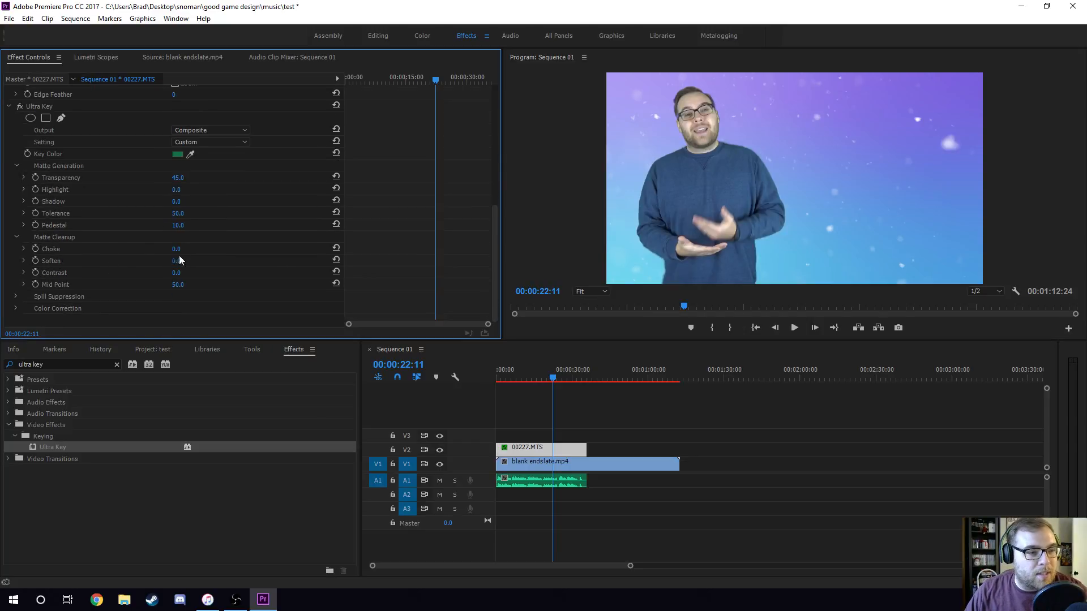
key("ctrl+s")
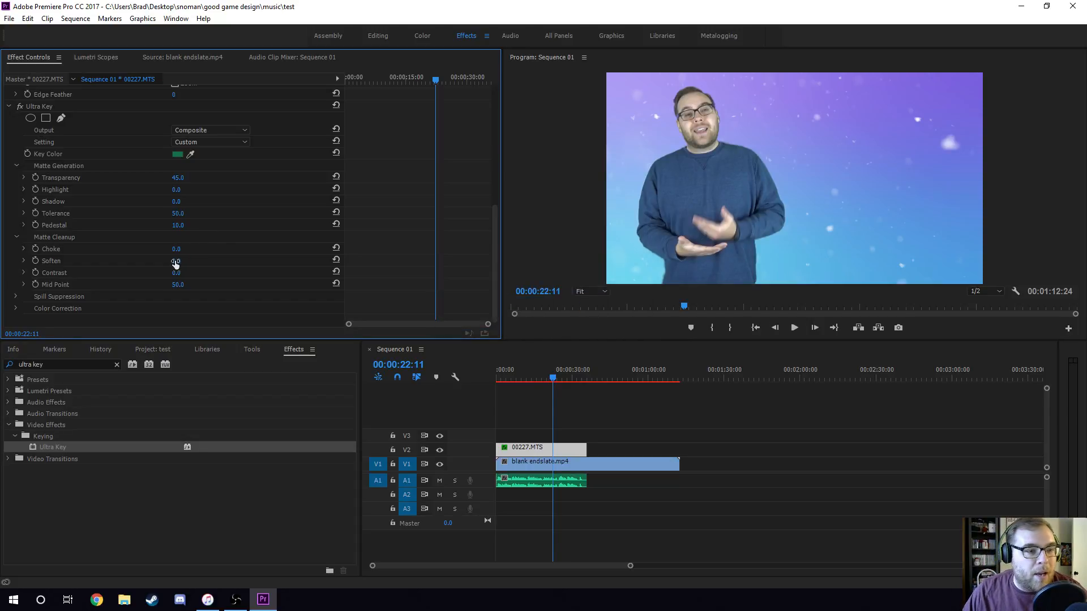
- Try a soften of 100, a choke of 100 and a mid point of 0 in Matte Cleanup, undoing each trial
left_click_drag(177, 262, 234, 262)
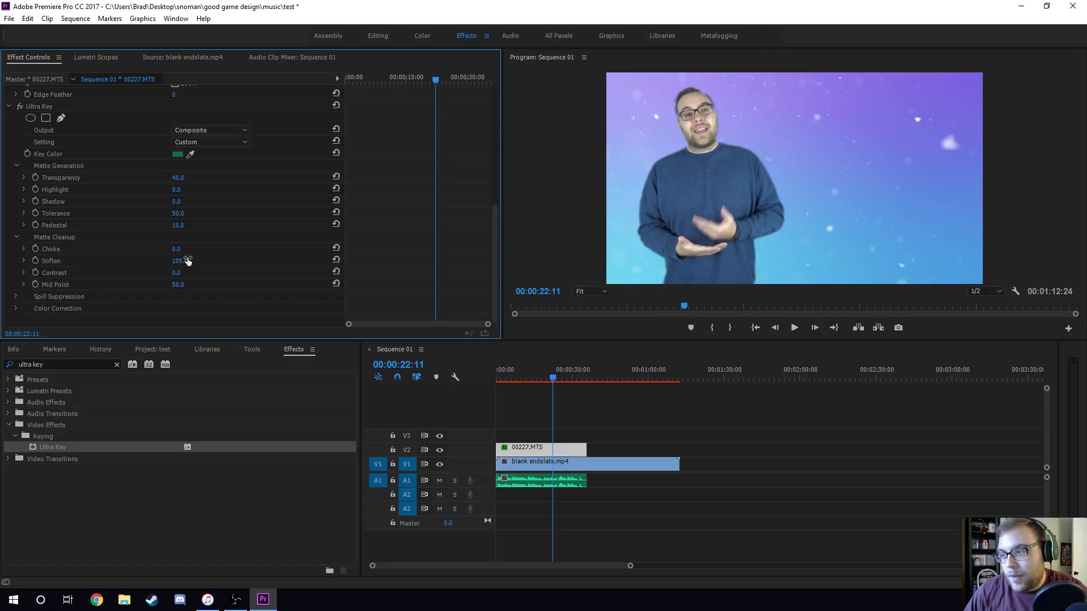
key("ctrl+z")
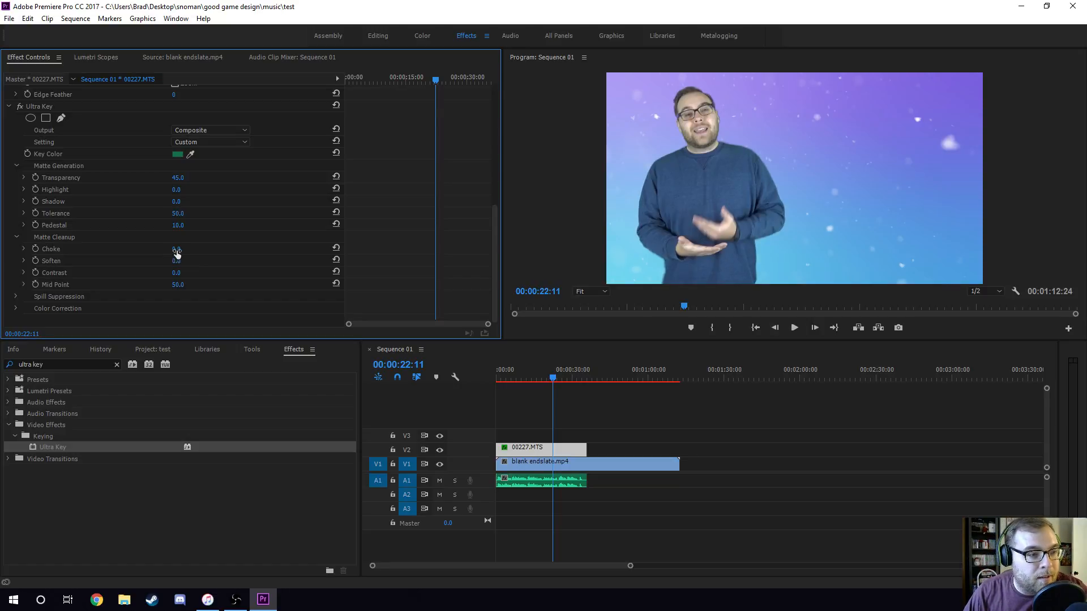
left_click_drag(178, 250, 234, 251)
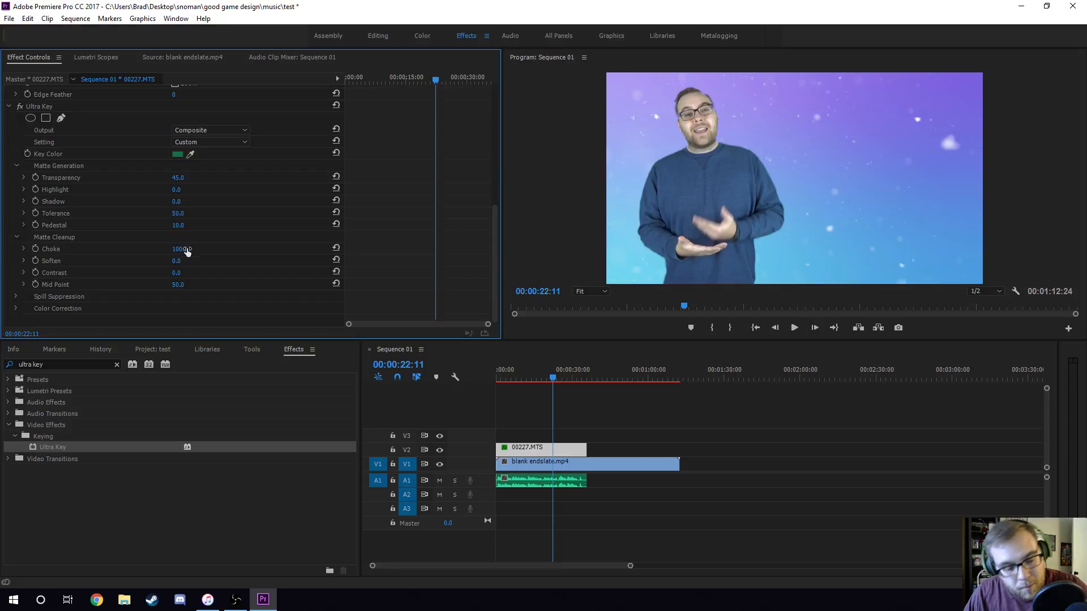
key("ctrl+z")
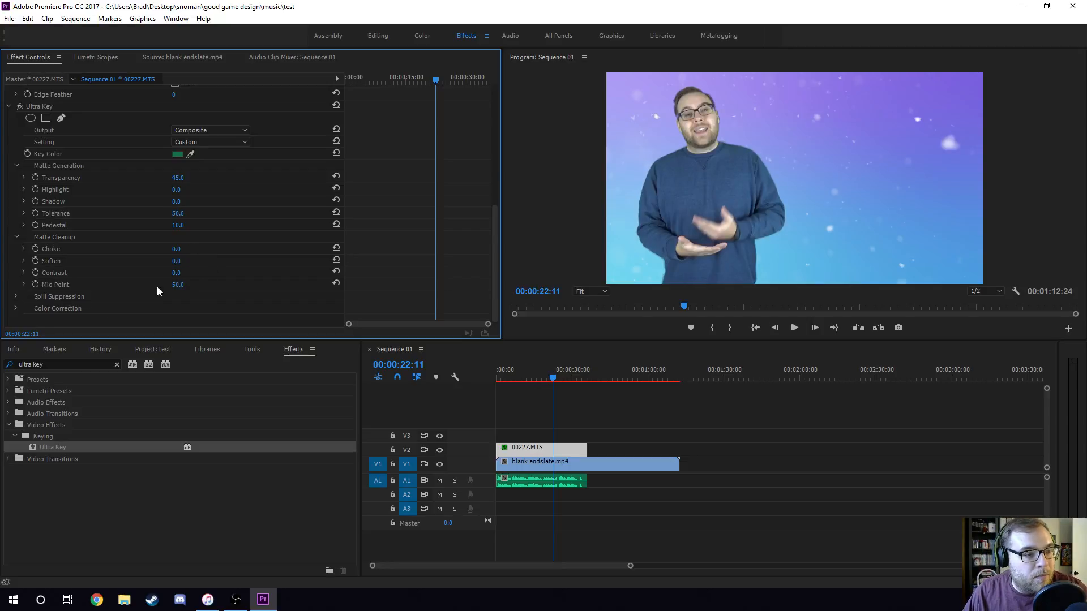
left_click_drag(180, 286, 151, 286)
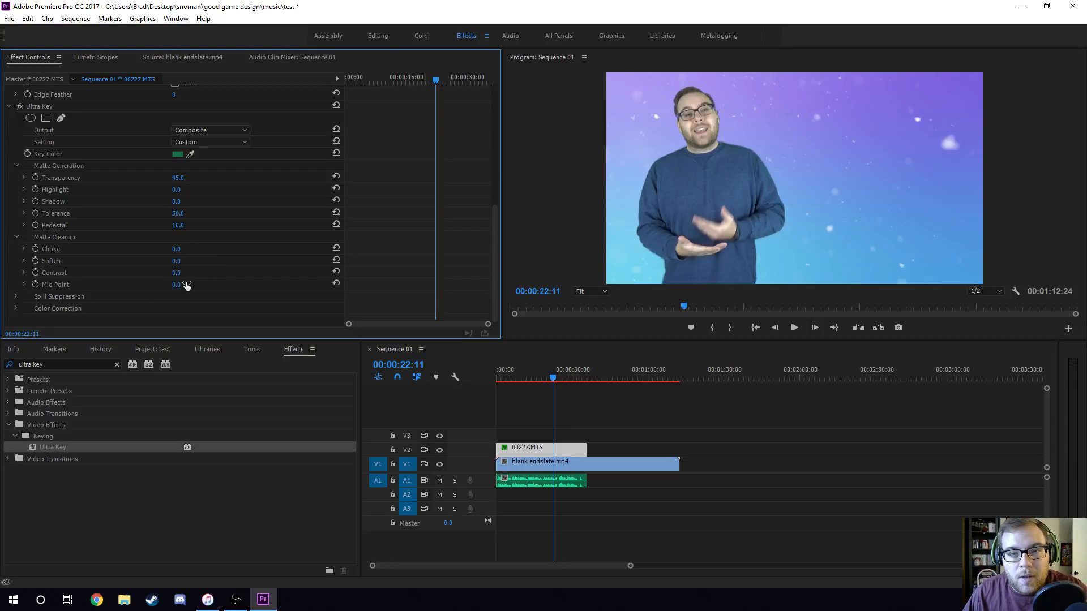
- Expand Ultra Key's Color Correction and Spill Suppression settings and set the spill desaturate value to 0
left_click(16, 308)
left_click(16, 297)
scroll(172, 257, "down", 3)
scroll(120, 220, "down", 1)
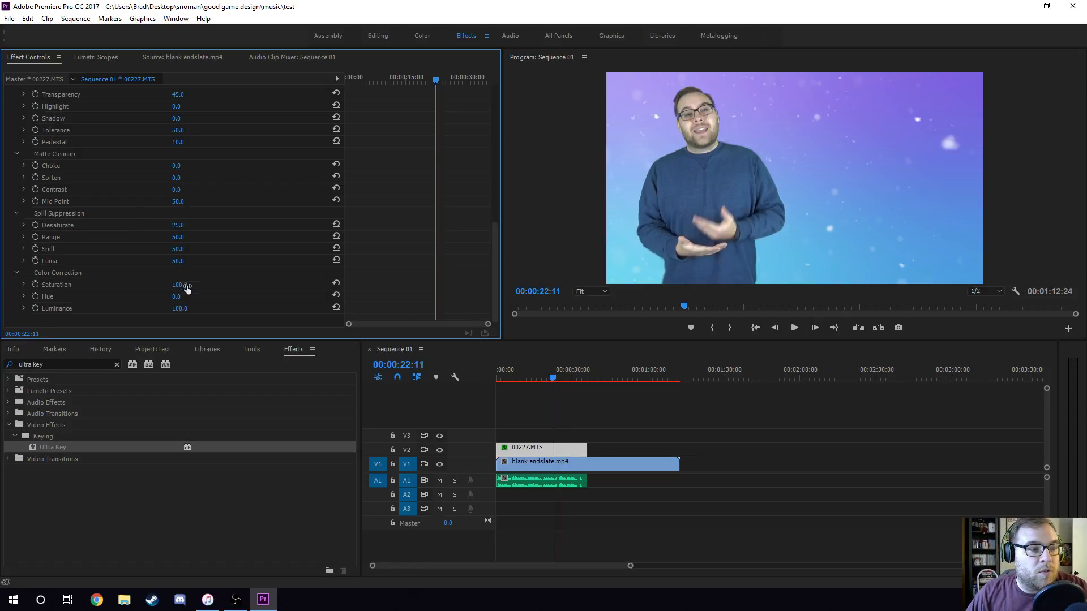
left_click(177, 225)
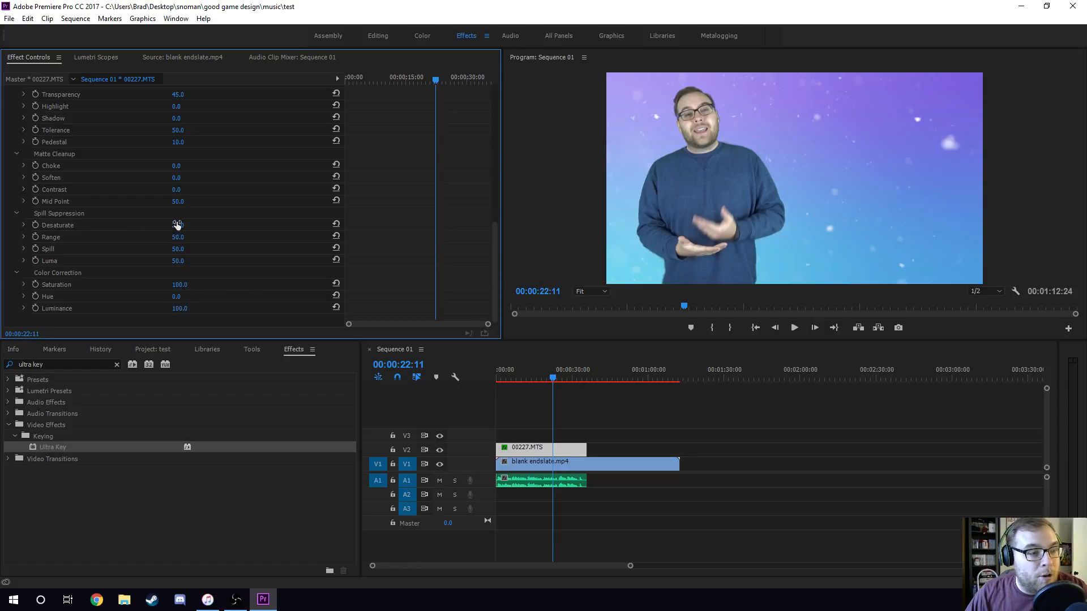
type("0")
key("Return")
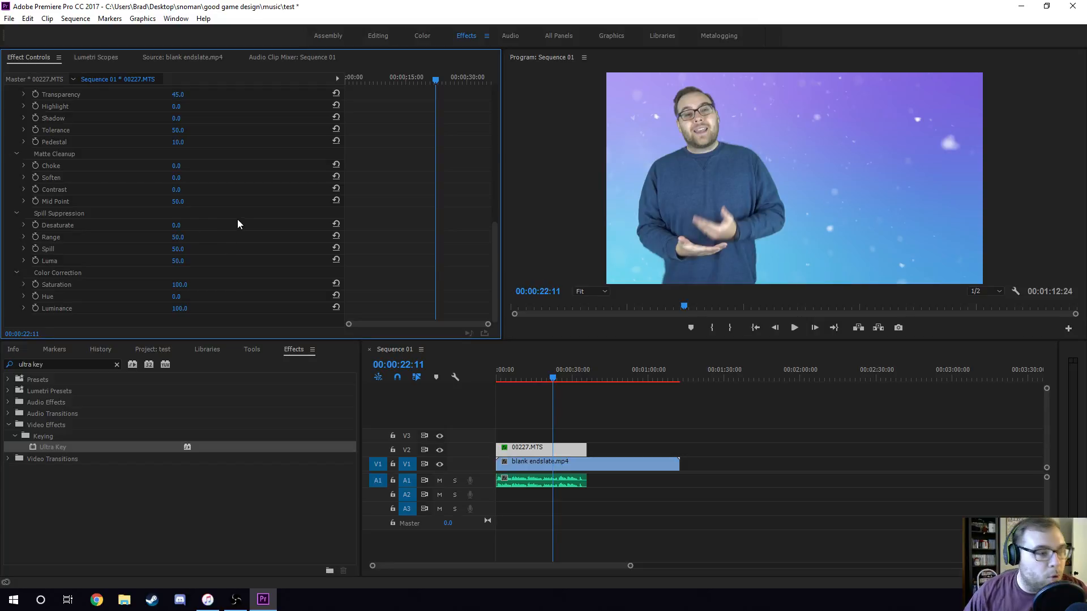
- Try raising the luminance in Ultra Key's Color Correction, with values such as 133 and 110, and undo the change
left_click(178, 309)
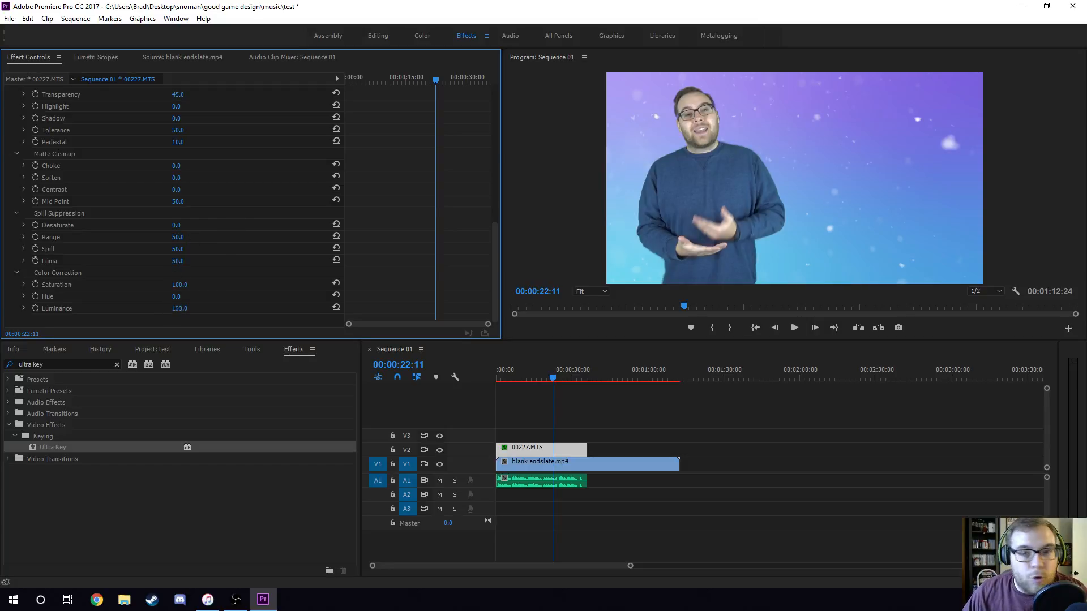
type("200")
key("Return")
left_click_drag(180, 308, 135, 309)
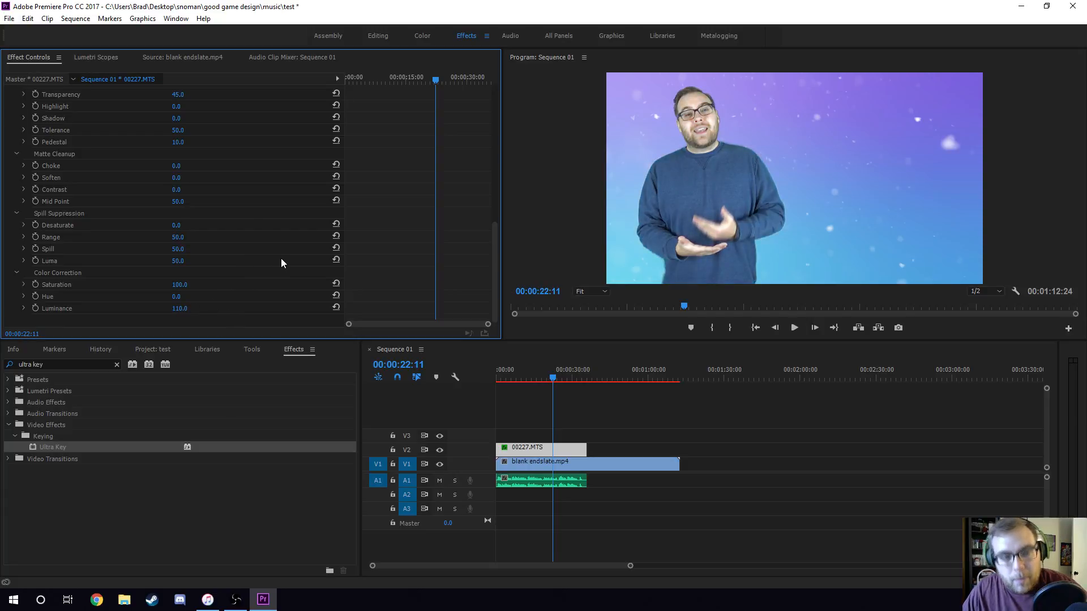
key("ctrl+z")
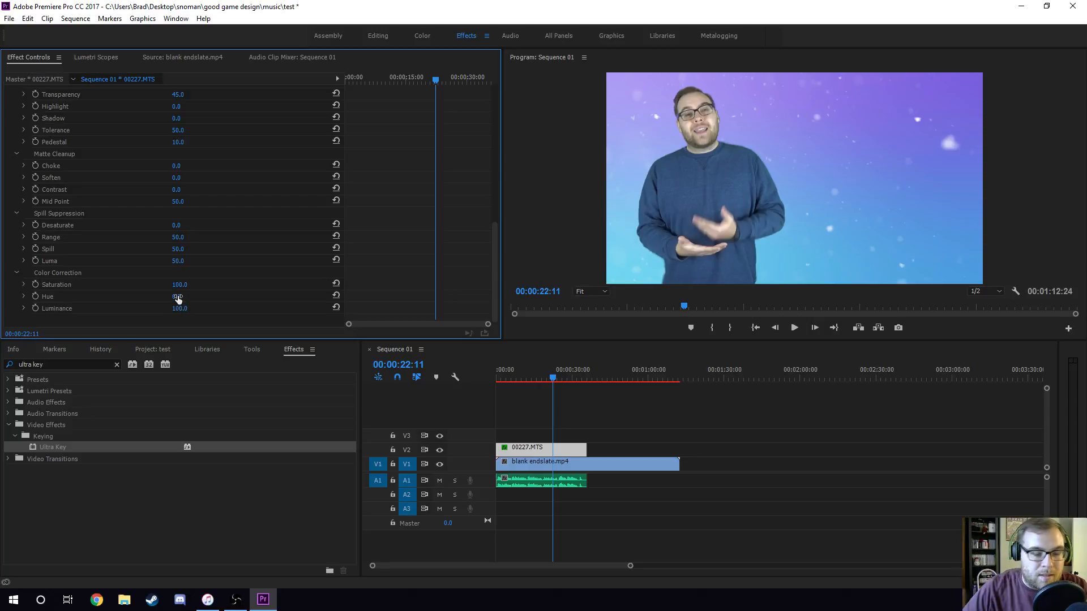
- Set the hue in Ultra Key's Color Correction to 99 and save the project
mouse_move(178, 297)
left_mouse_down()
mouse_move(232, 297)
mouse_move(170, 297)
left_mouse_up()
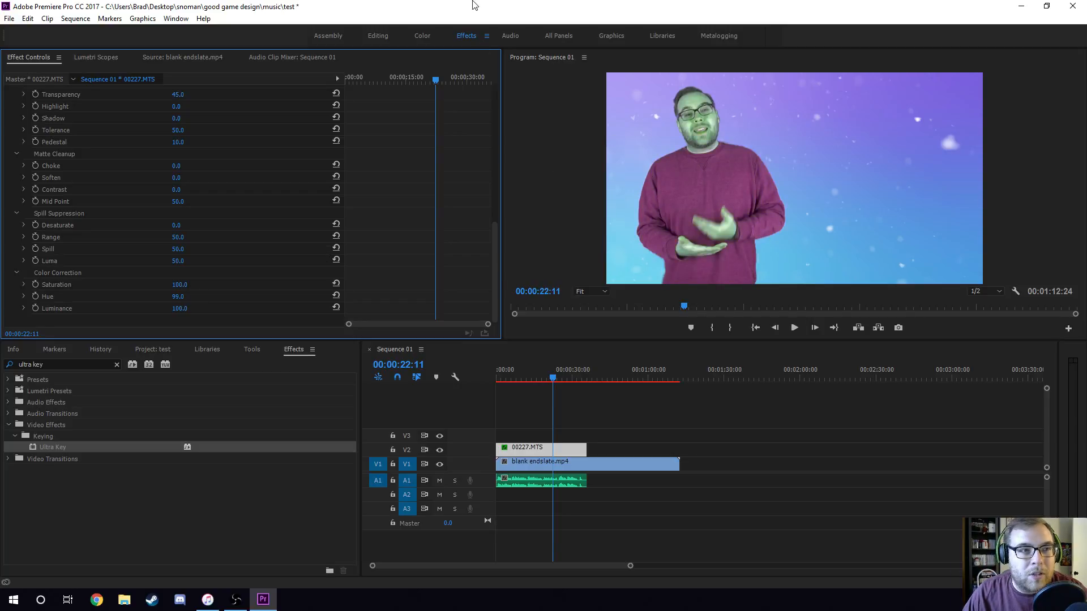
key("ctrl+s")
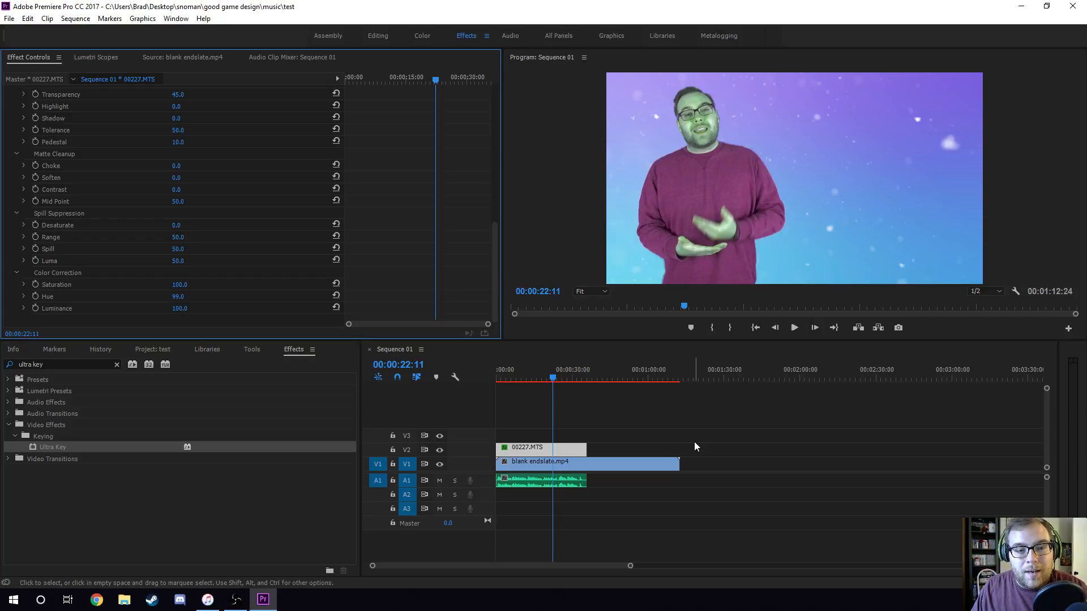
- Trim the end of blank endslate.mp4 to line up with the end of 00227.MTS and save the project
left_click_drag(678, 461, 587, 462)
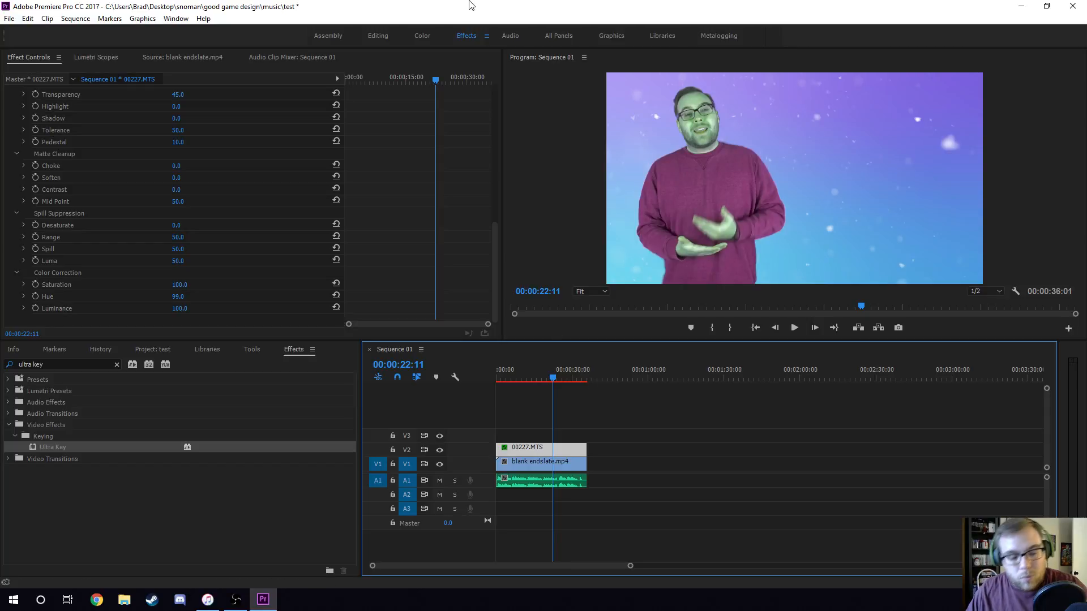
key("ctrl+s")
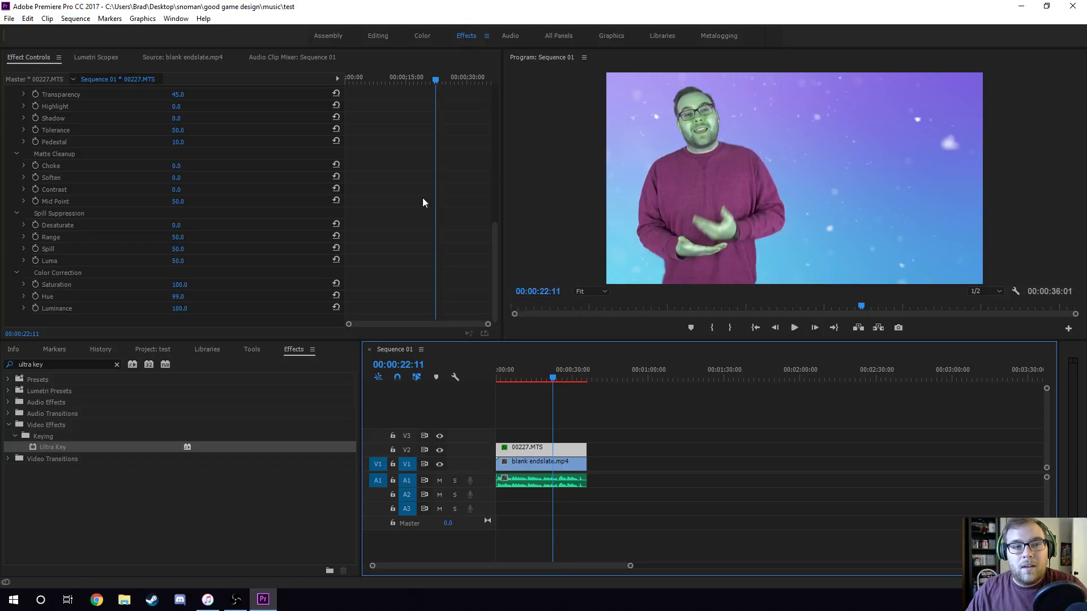
- Search the effects for "shadow" and add the Drop Shadow effect after Ultra Key on the 00227.MTS clip
scroll(277, 232, "up", 10)
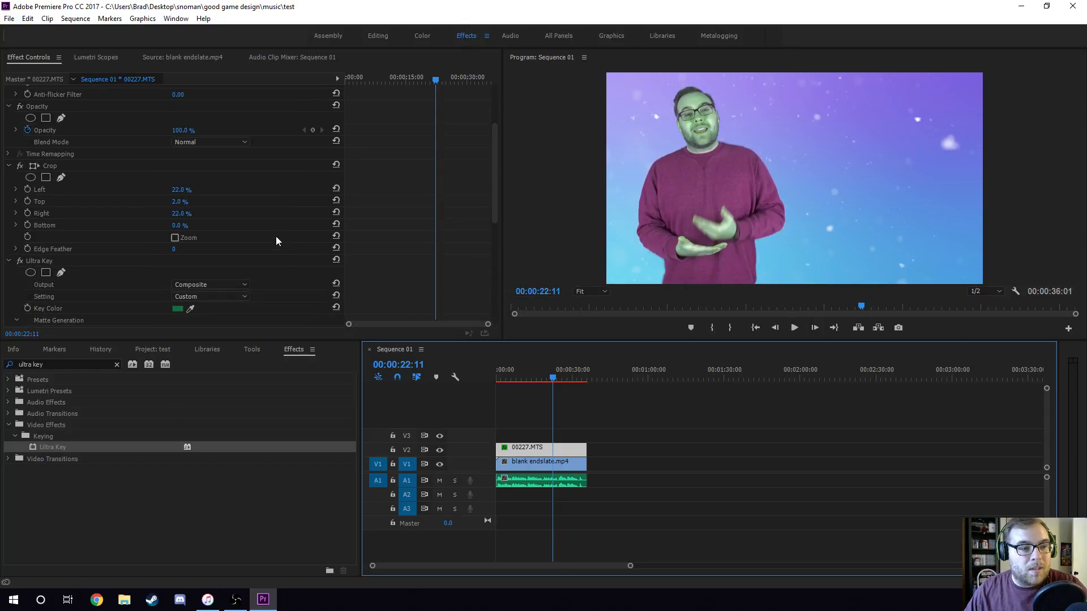
scroll(277, 233, "down", 10)
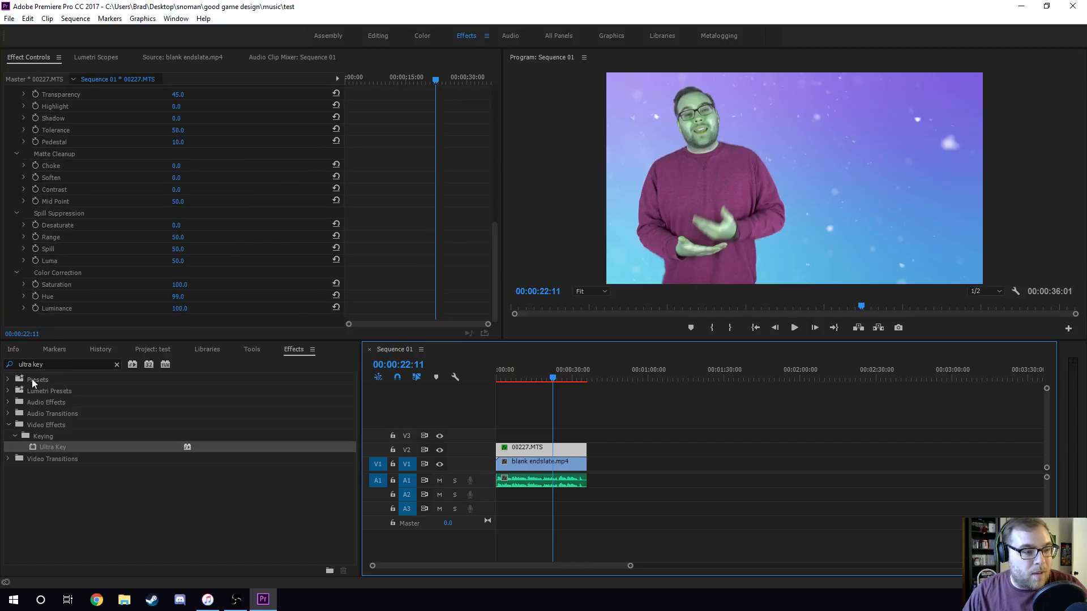
left_click(57, 365)
type("shadow")
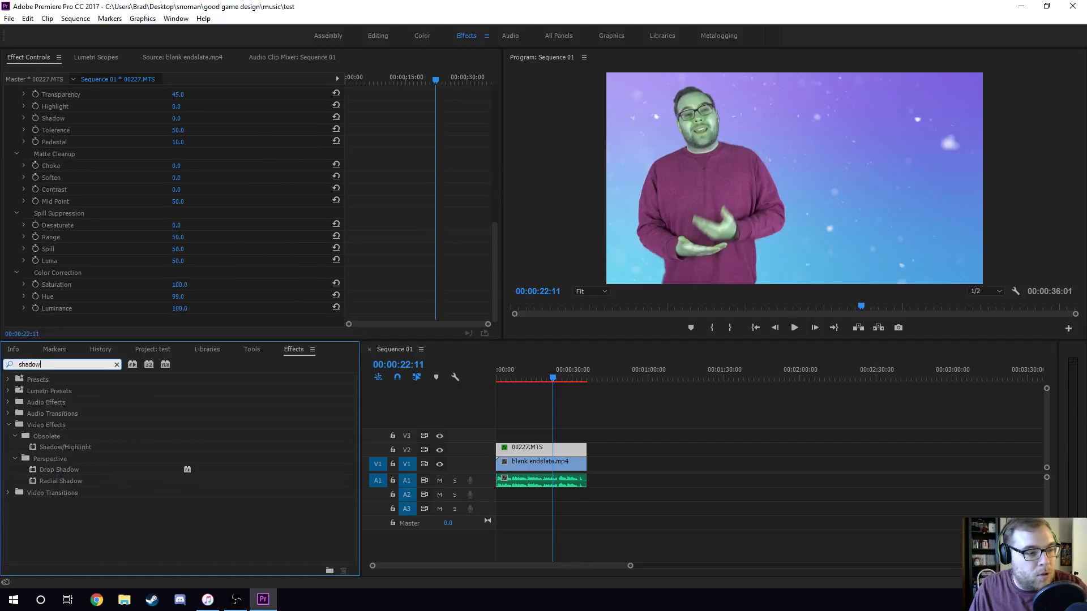
left_click_drag(86, 468, 126, 316)
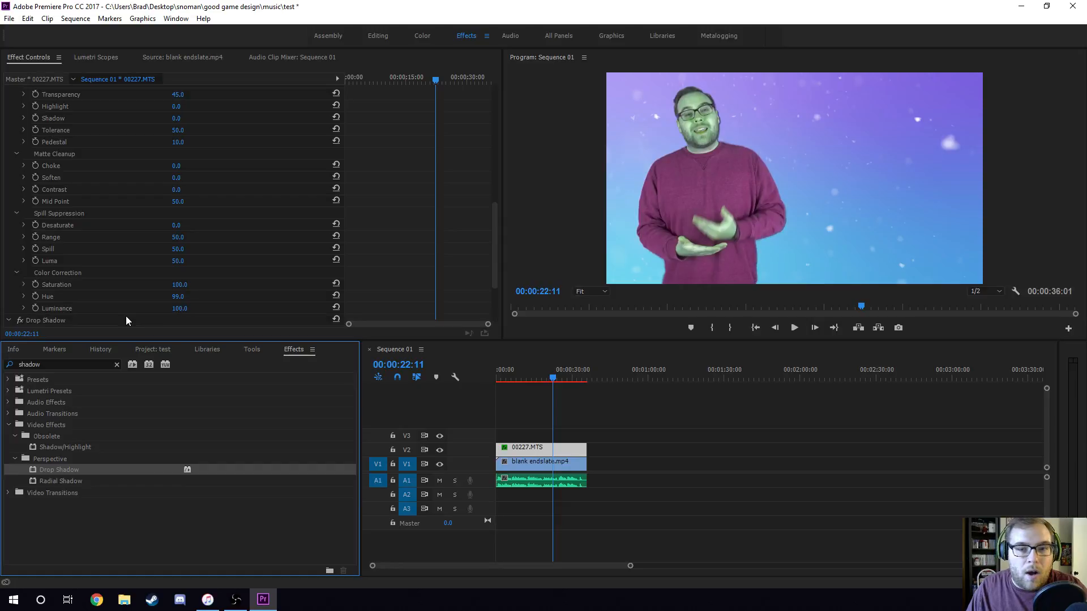
scroll(260, 286, "down", 4)
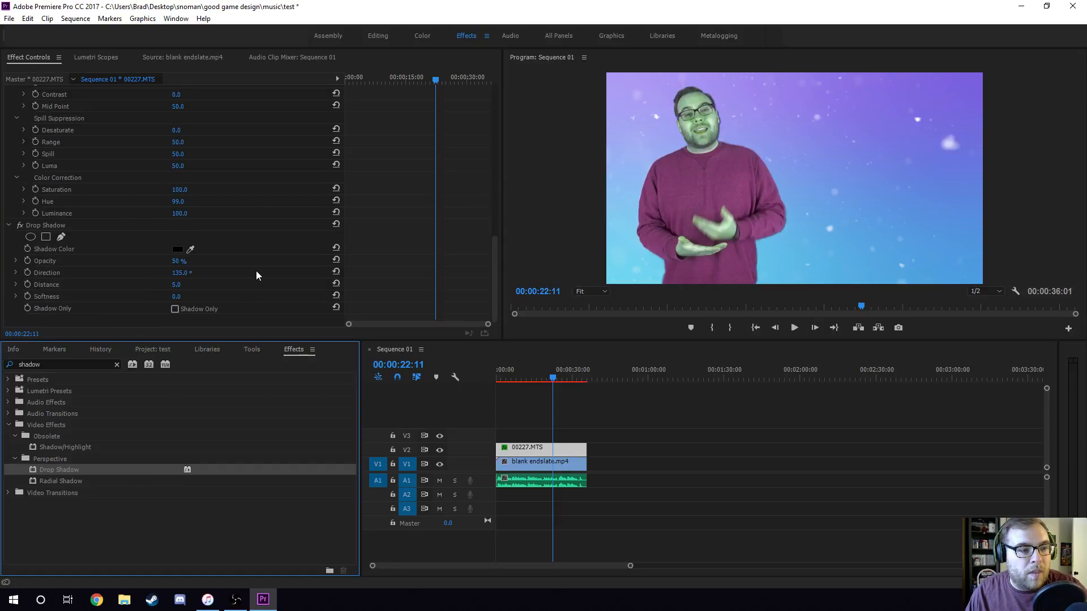
- Collapse Ultra Key's Matte Generation, Matte Cleanup, Spill Suppression and Color Correction settings
left_click(103, 222)
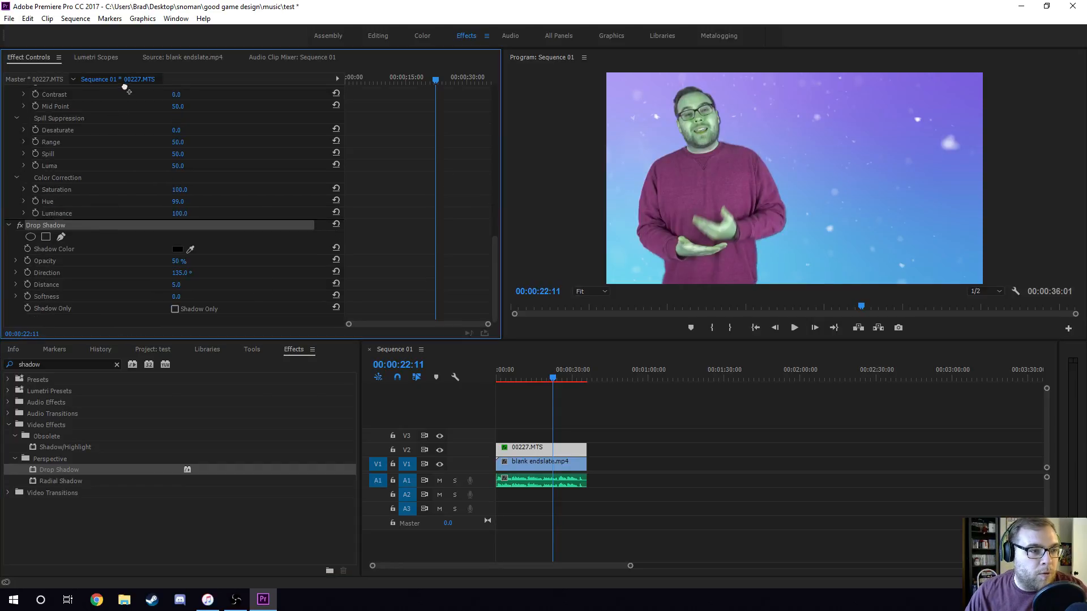
scroll(130, 183, "up", 7)
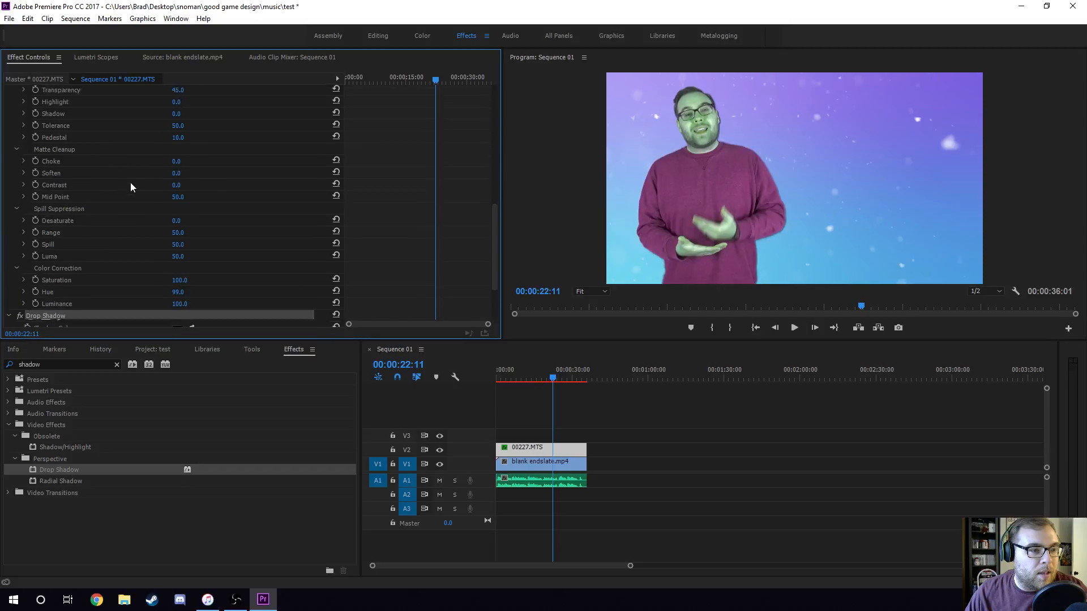
left_click(18, 158)
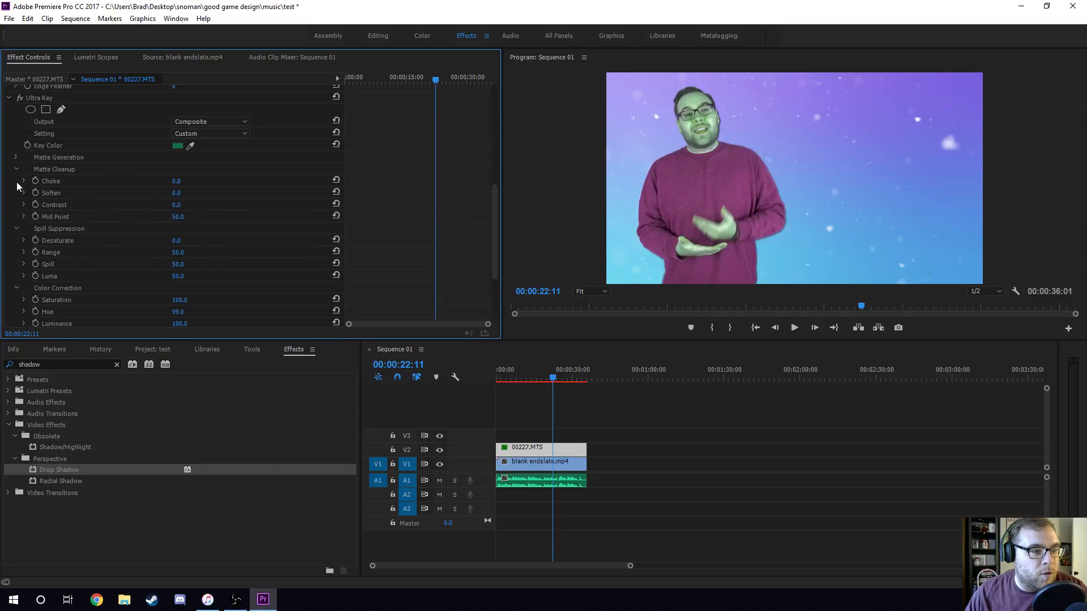
left_click(17, 170)
left_click(17, 180)
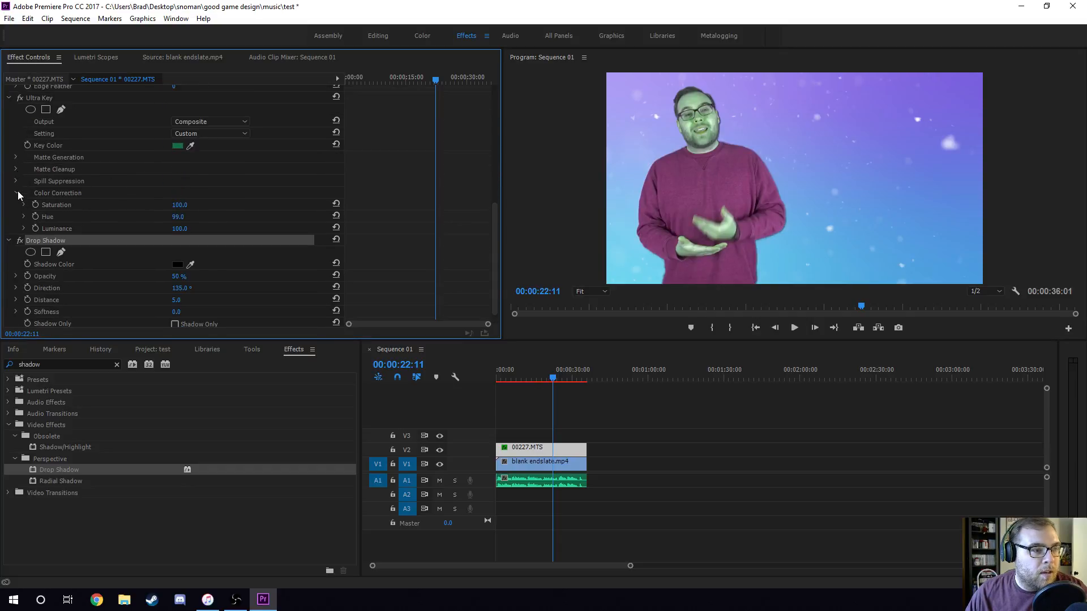
left_click(19, 194)
- Try placing Drop Shadow above Ultra Key in the effect order, and move it back below
scroll(109, 249, "up", 1)
left_click_drag(87, 271, 115, 168)
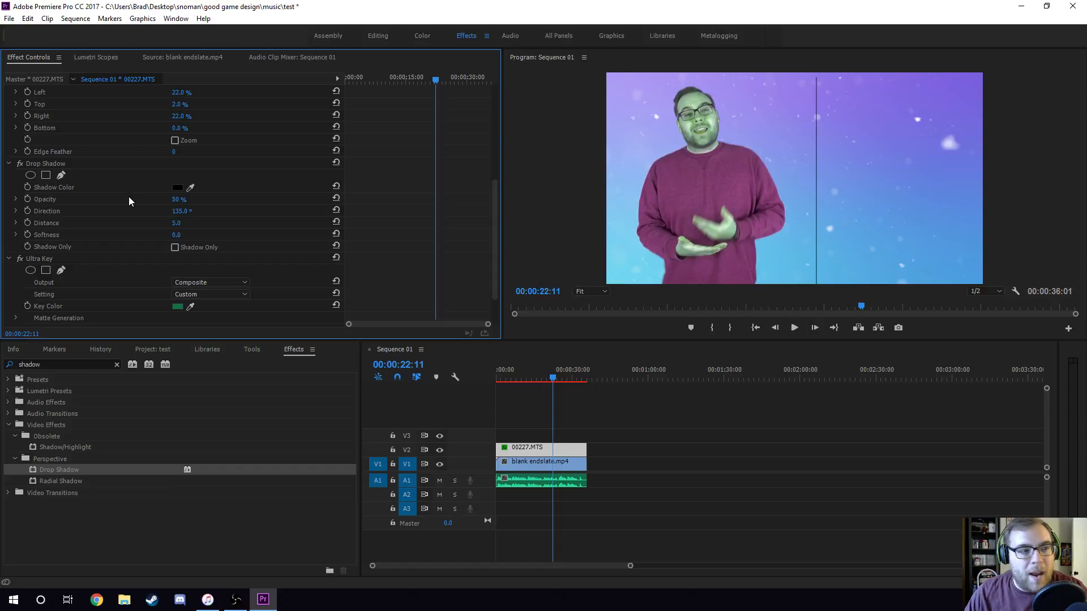
left_click_drag(115, 168, 116, 282)
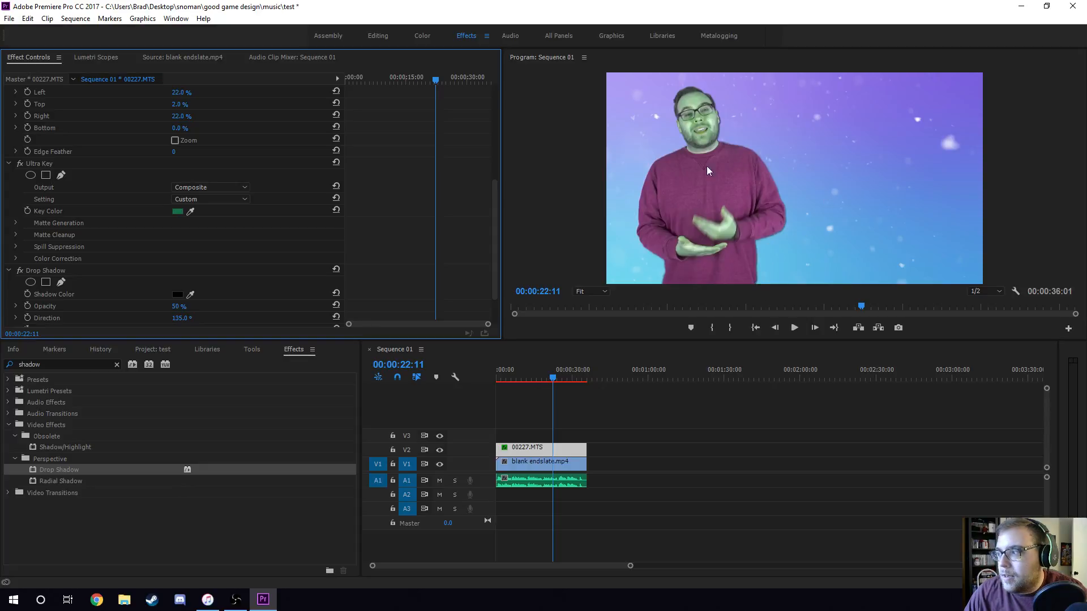
- Set the Drop Shadow opacity to 75%, the distance to 7 and the softness to 20
scroll(226, 259, "down", 2)
left_click(174, 259)
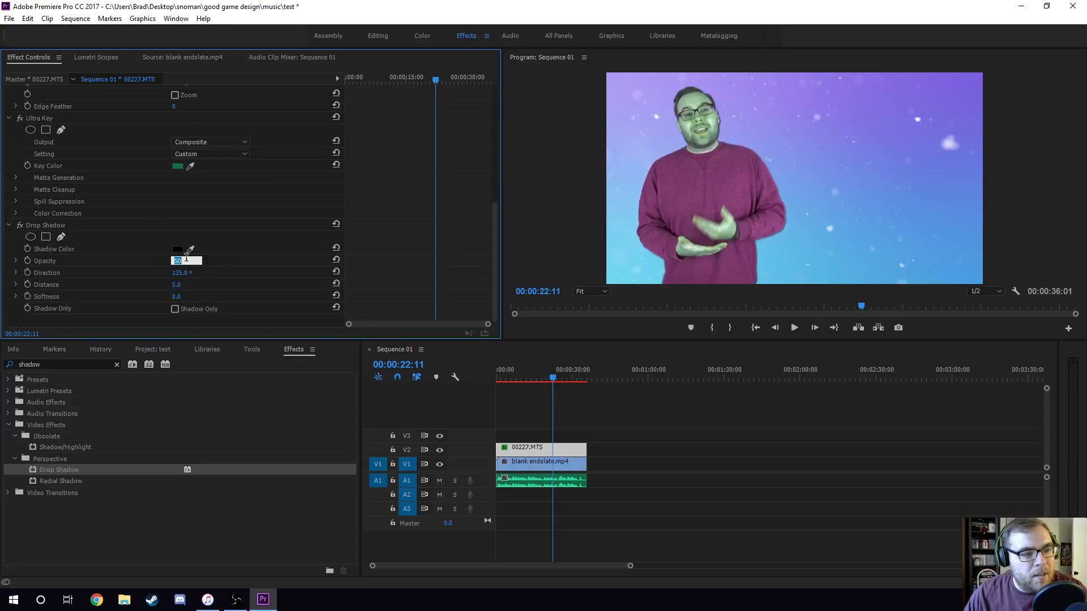
type("75")
key("Tab")
key("Tab")
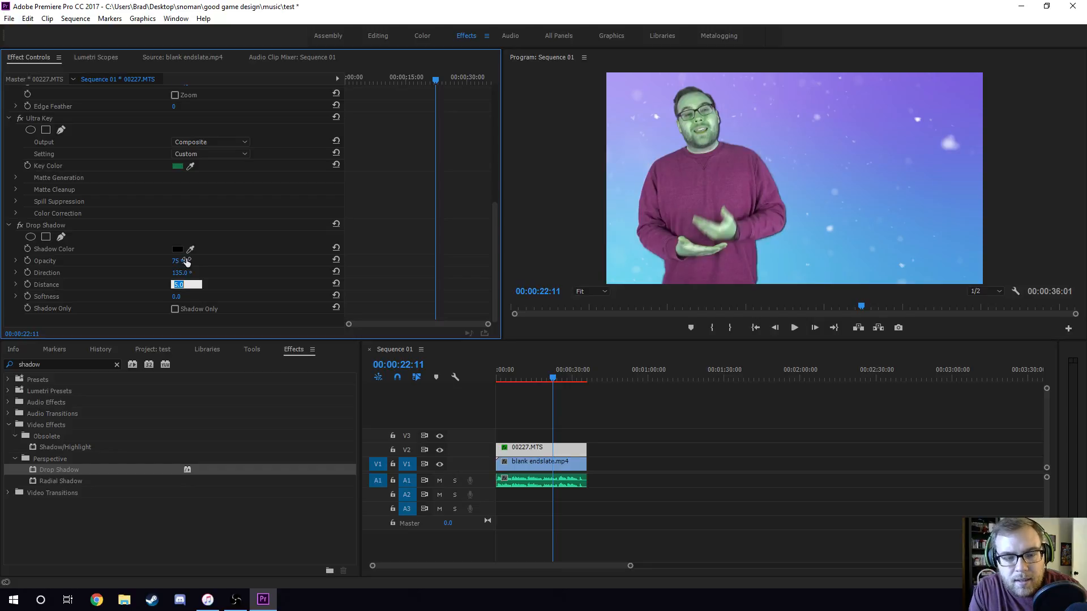
type("7")
key("Tab")
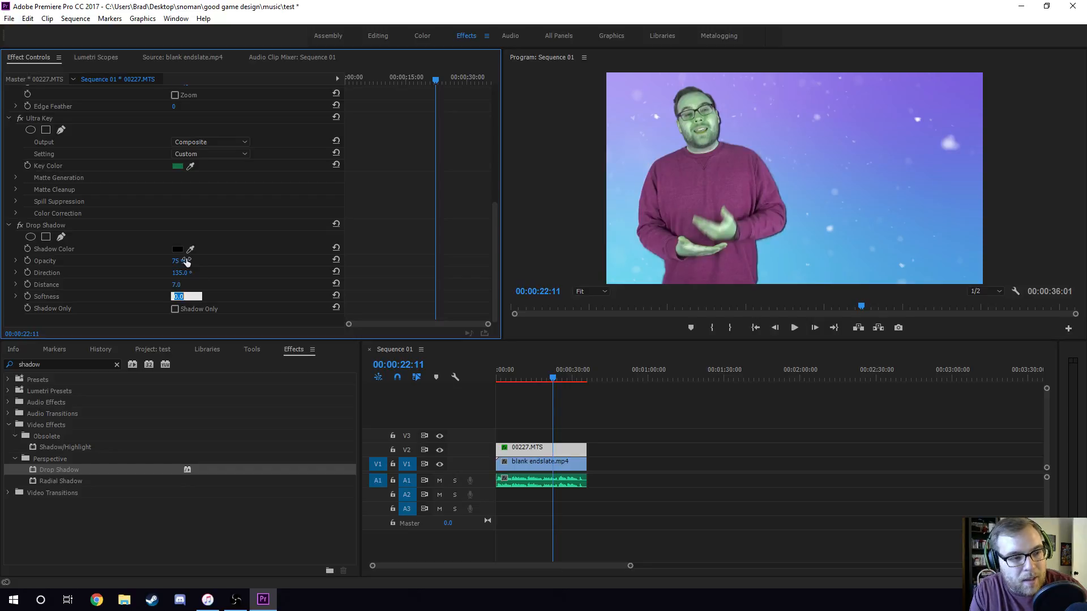
type("20")
key("Return")
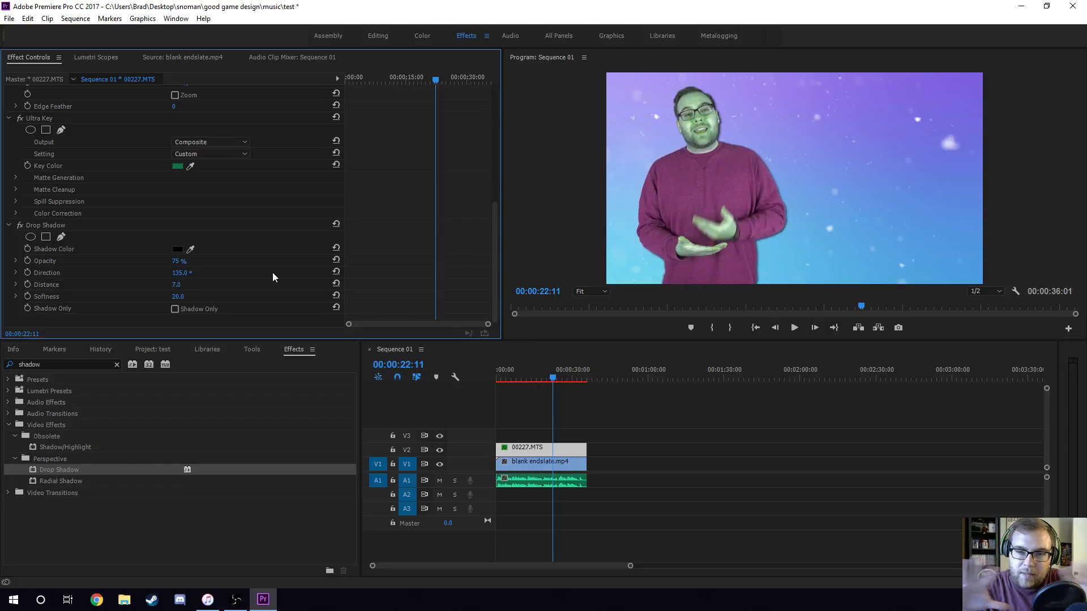
- Try a Drop Shadow softness of 0 and undo it
left_click(179, 296)
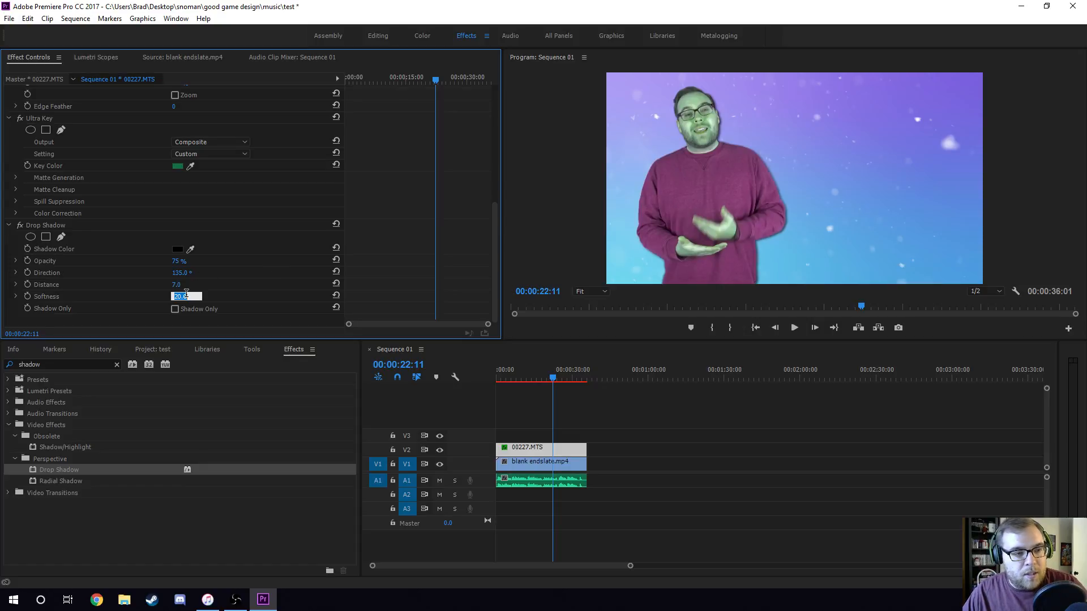
type("0")
key("Return")
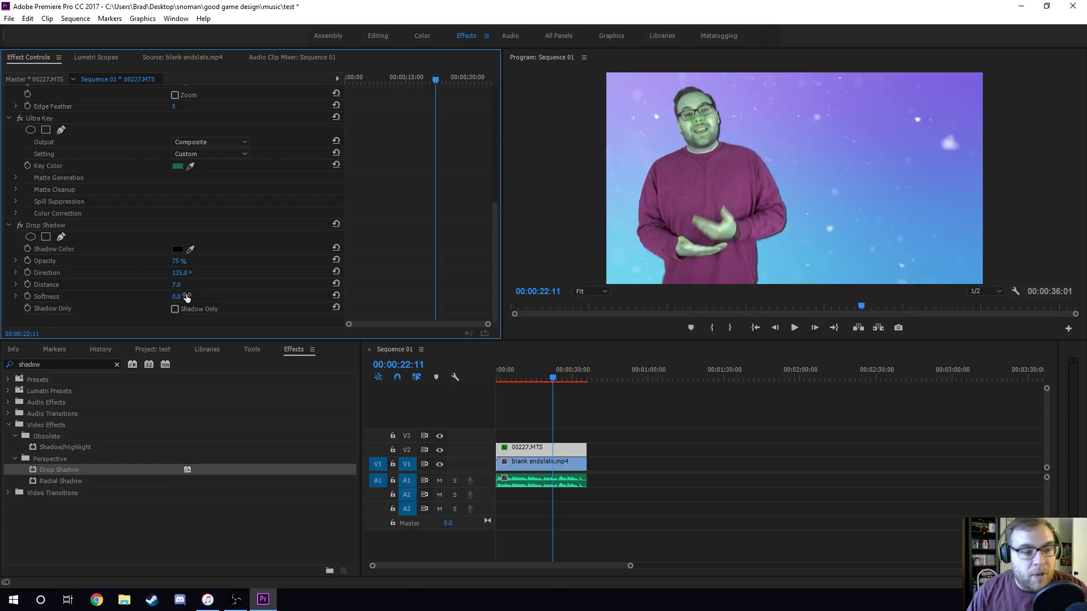
key("ctrl+z")
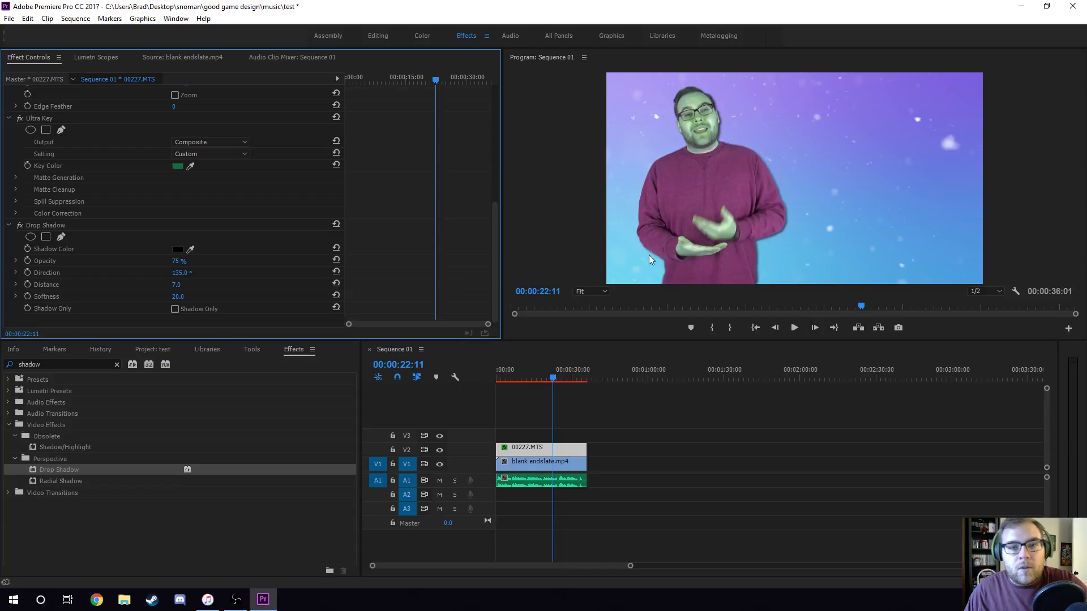
- Save the project and preview the composite's playback from 00:00:16:03
key("ctrl+s")
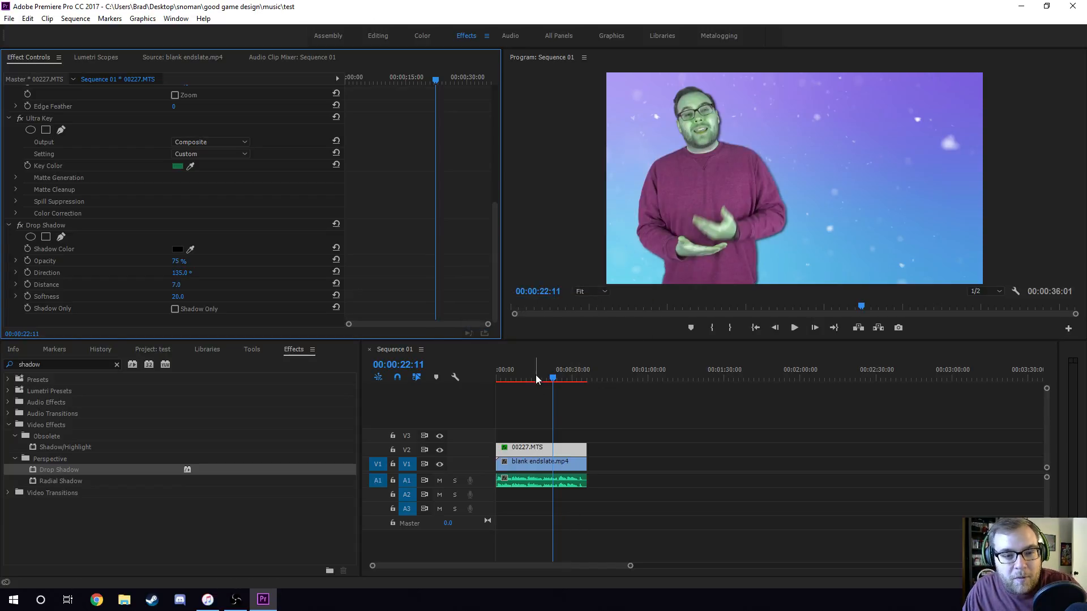
left_click(537, 377)
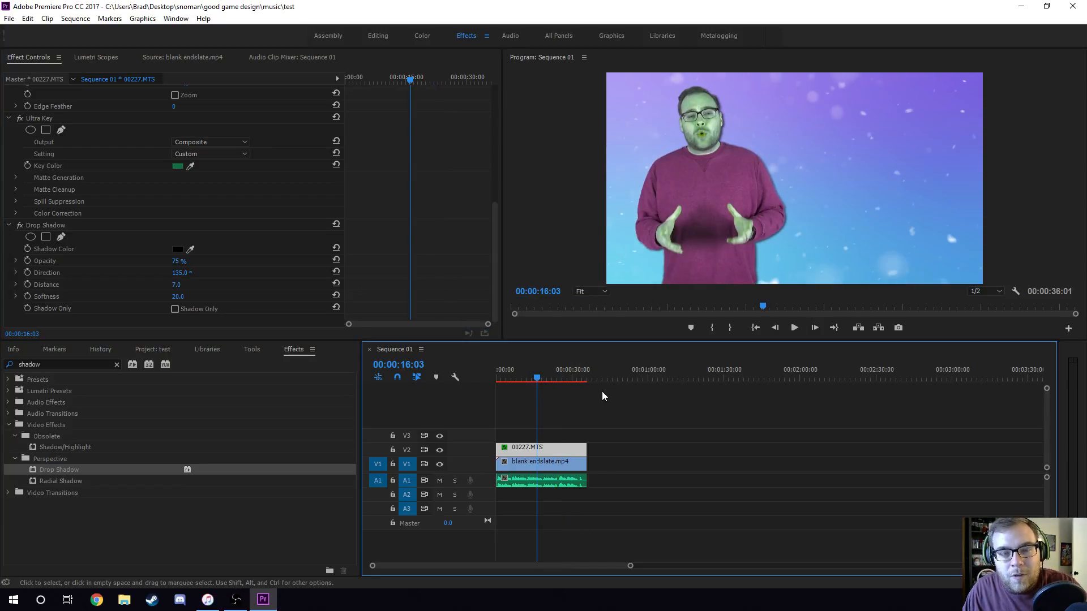
key("space")
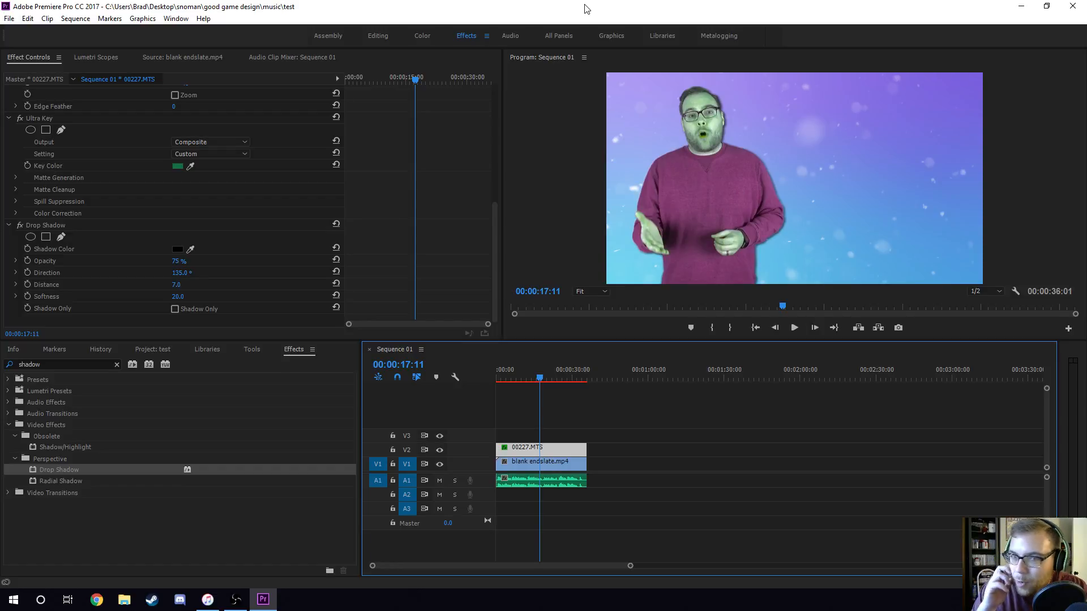
- At 00:00:29:08, resample Ultra Key's key color from the green backdrop beside the presenter's head
left_click(570, 377)
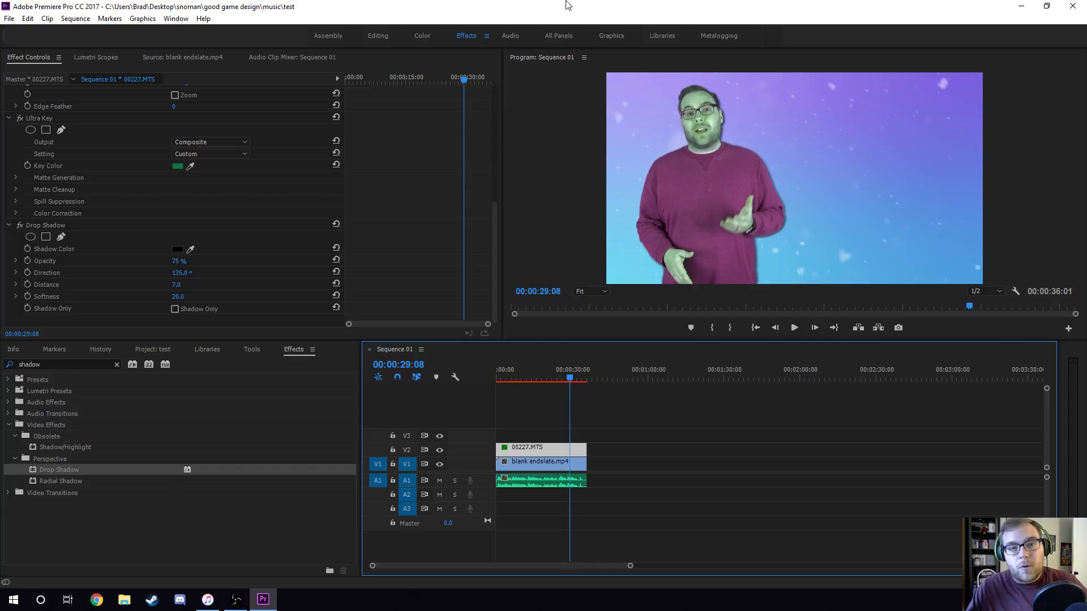
left_click(191, 166)
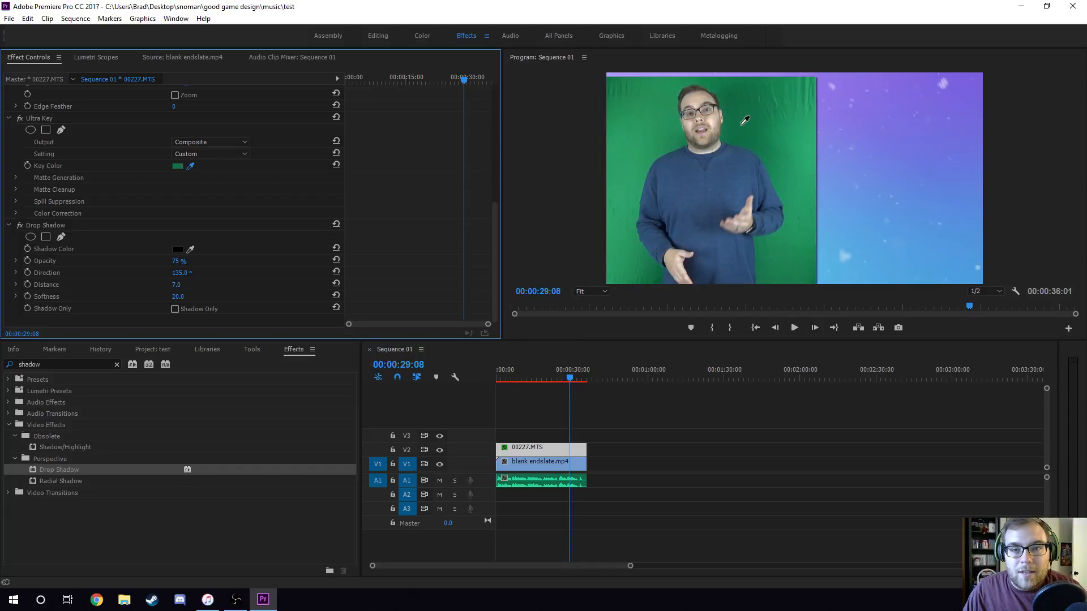
left_click(741, 132)
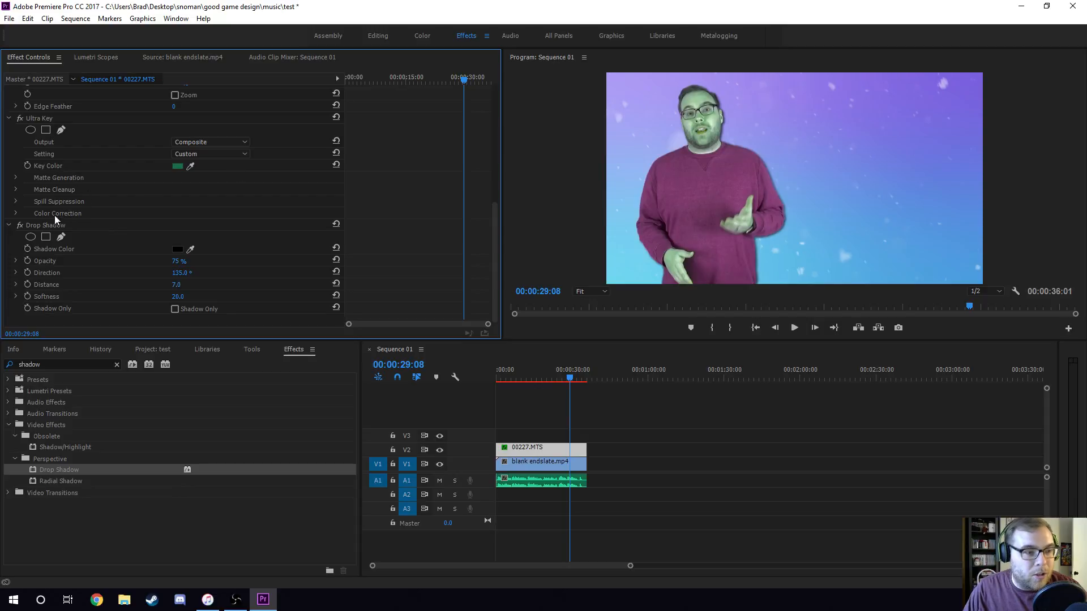
- Set the Motion scale of the 00227.MTS clip to 30
scroll(271, 238, "up", 8)
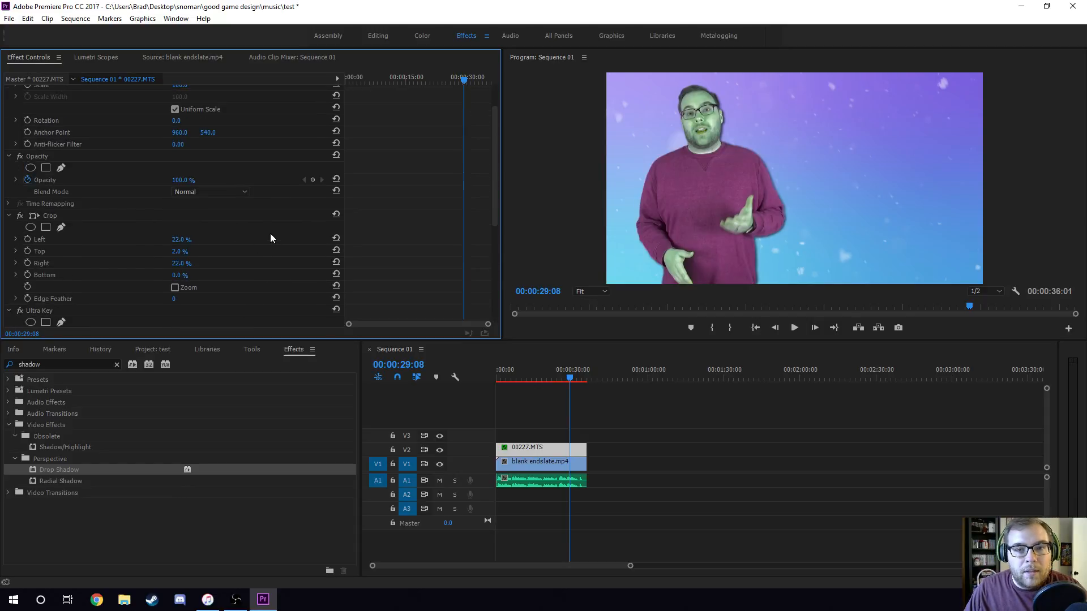
scroll(271, 236, "down", 6)
scroll(270, 236, "up", 3)
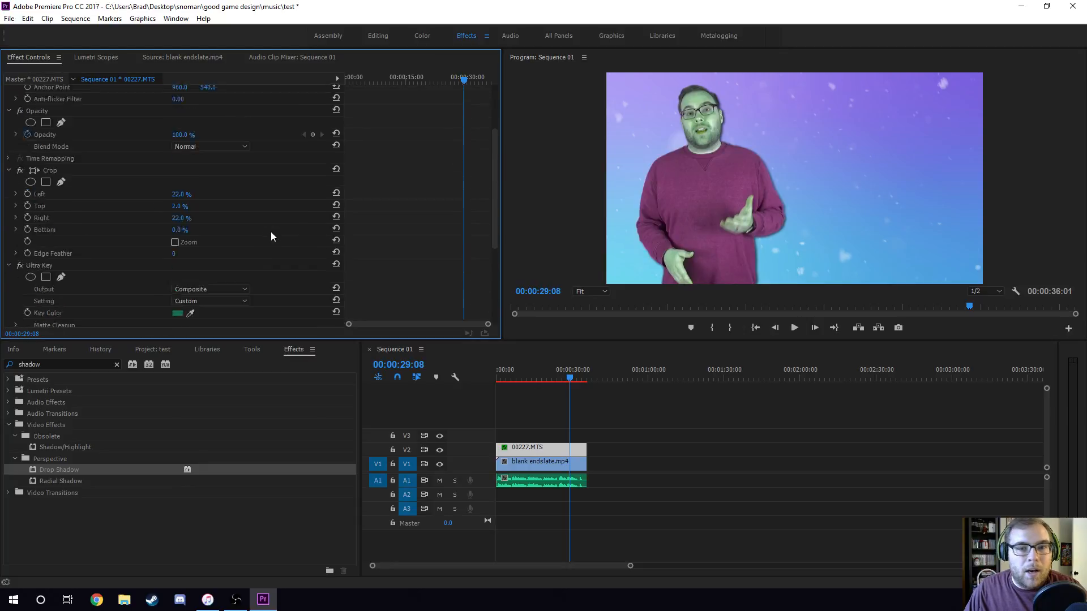
scroll(271, 237, "up", 5)
left_click(182, 127)
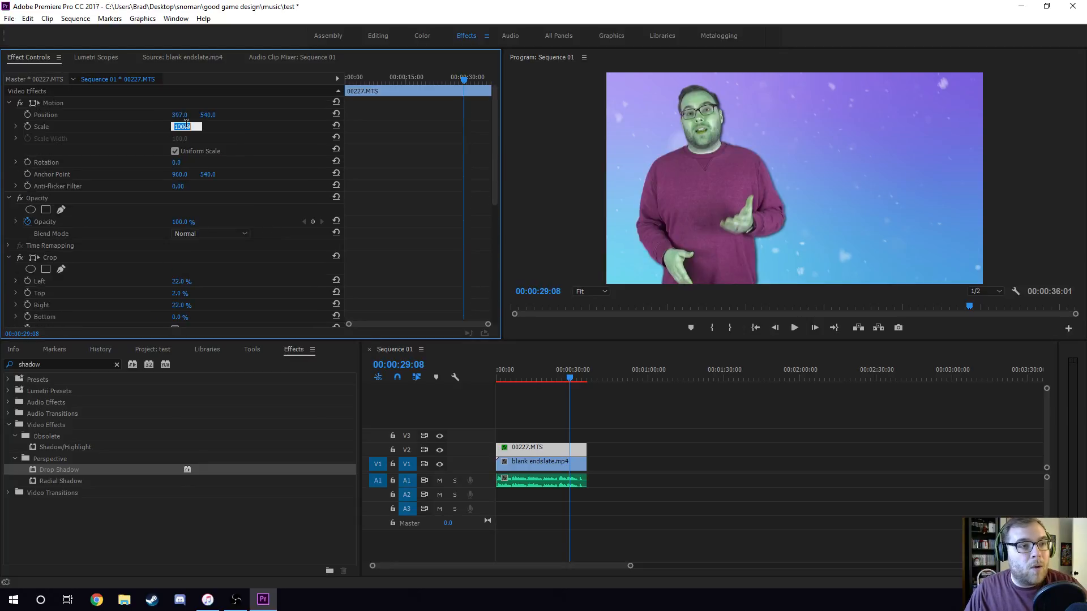
type("30")
key("Return")
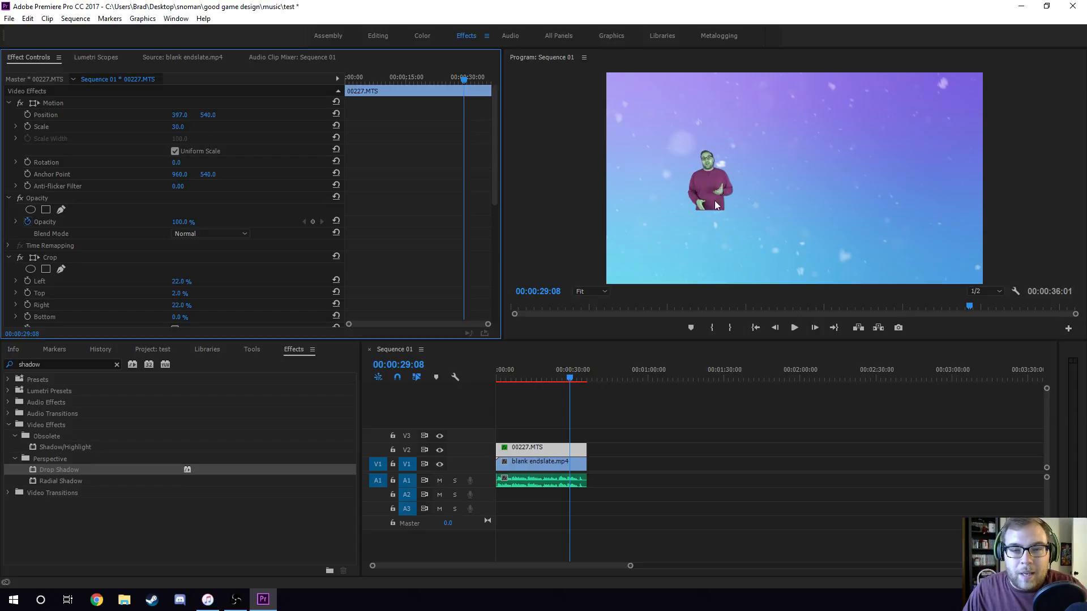
- Save the project and move the presenter clip to the frame's lower-left corner, at about position 176, 967
key("ctrl+s")
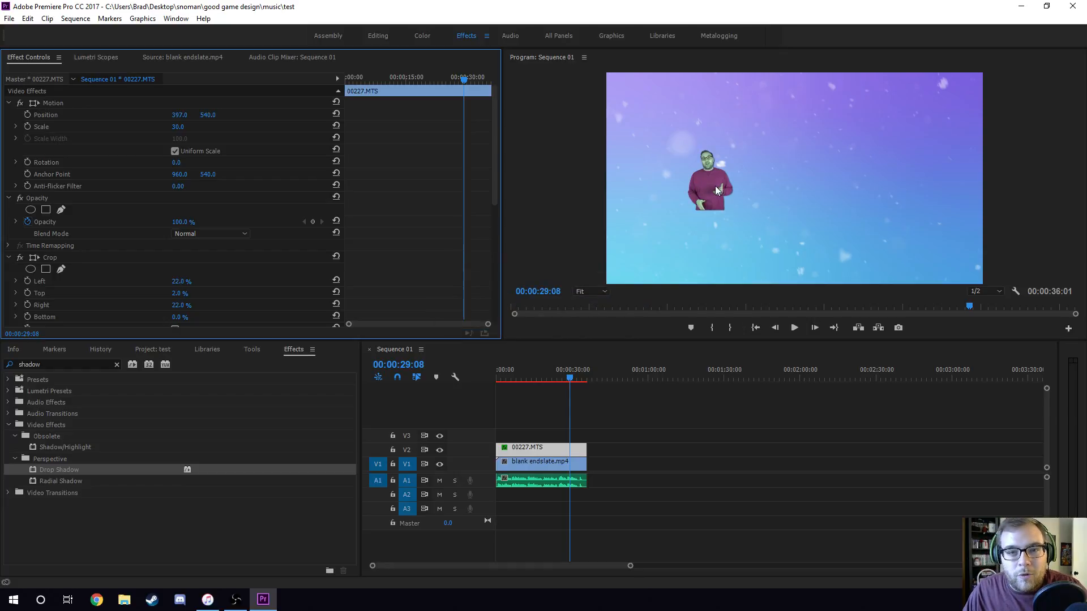
left_click(724, 185)
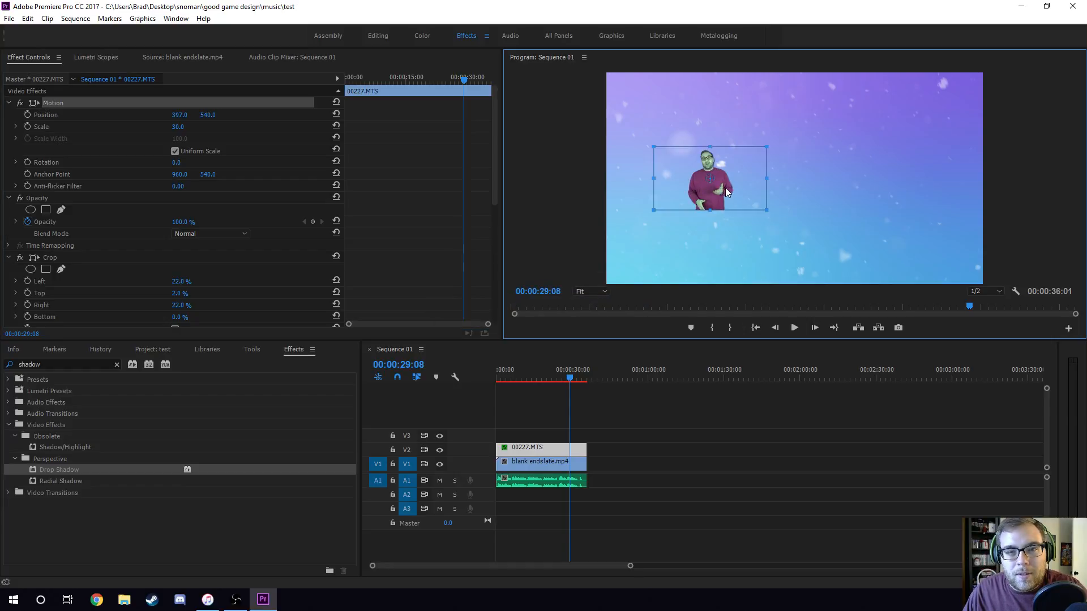
left_click_drag(725, 189, 658, 276)
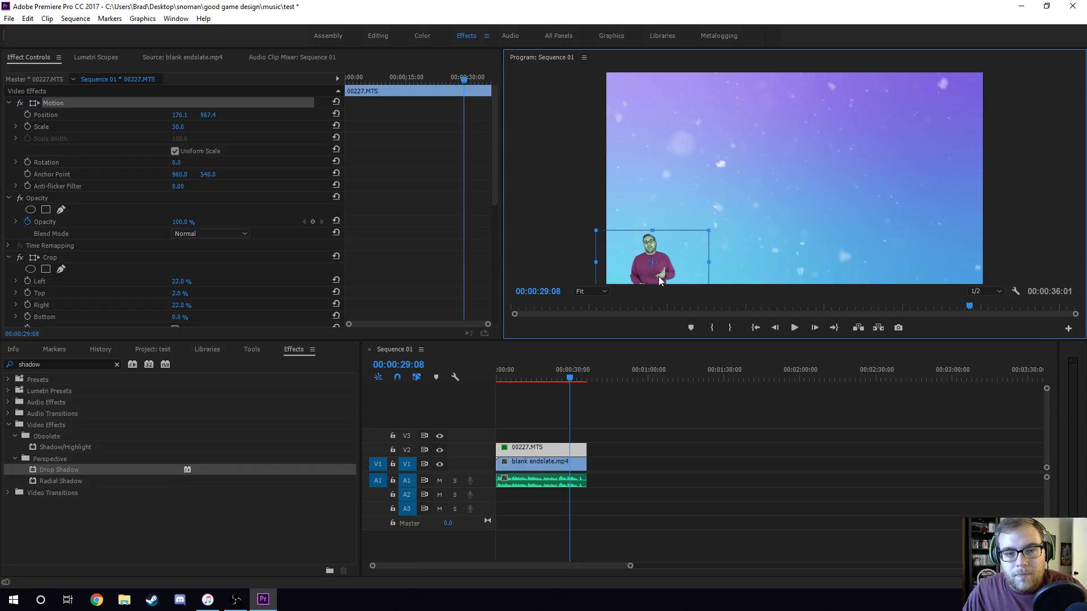
left_click(582, 181)
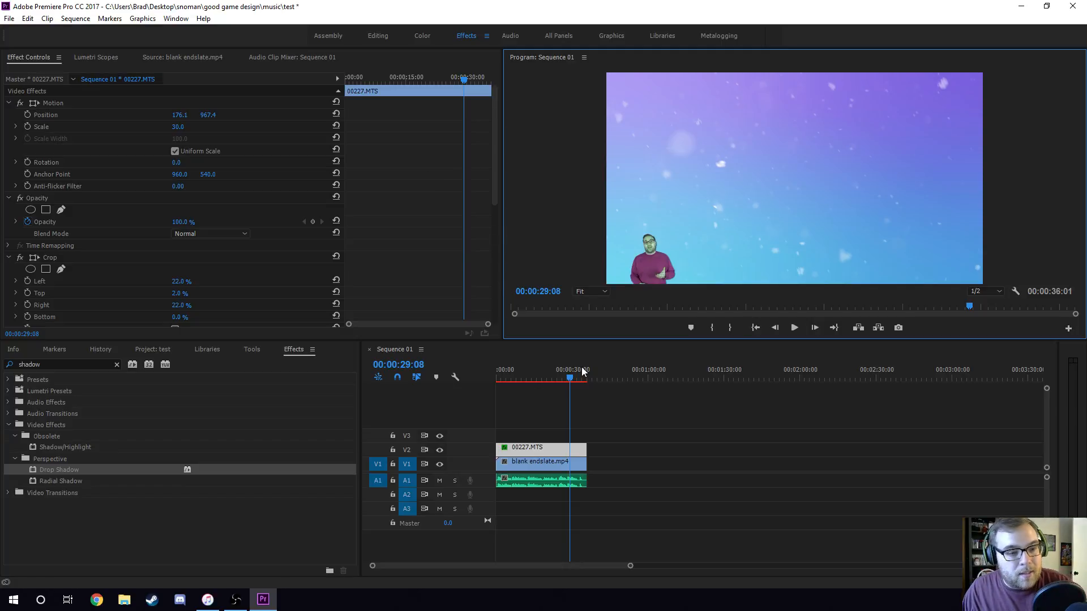
- Preview the blank endslate.mp4 and Beachfront B-Roll Snow Falling sources, and place the snow video alone on track V1 at 00:00:46:01
left_click(613, 378)
left_click(150, 350)
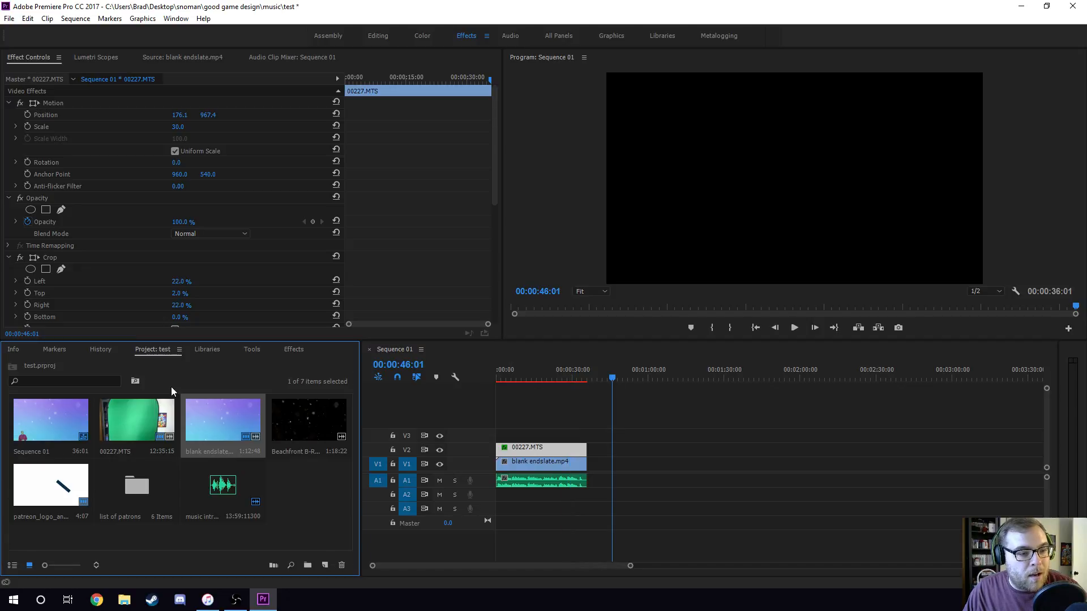
double_click(189, 406)
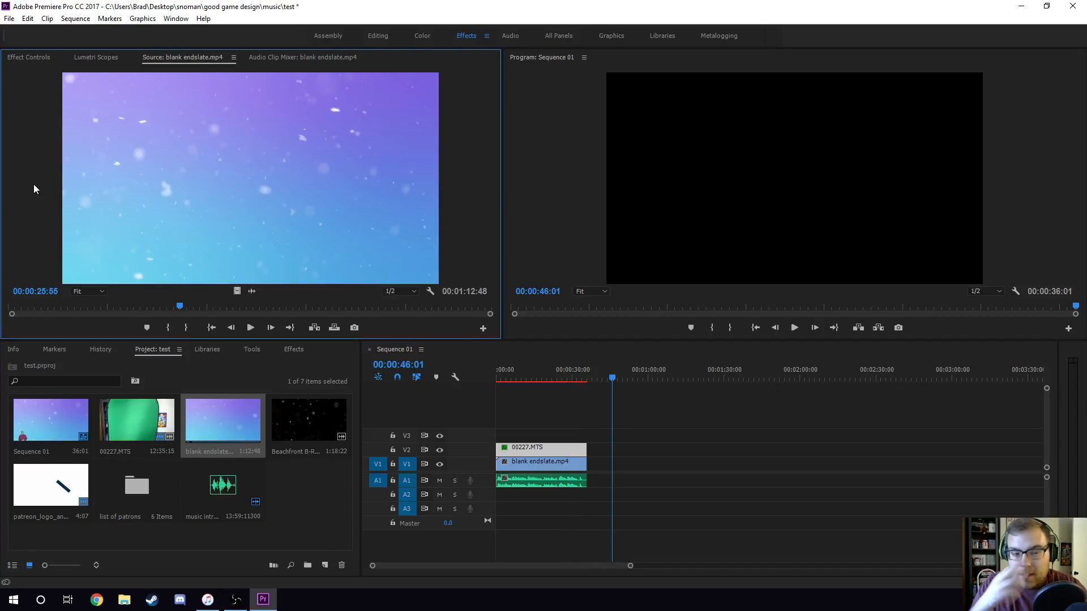
left_click(311, 502)
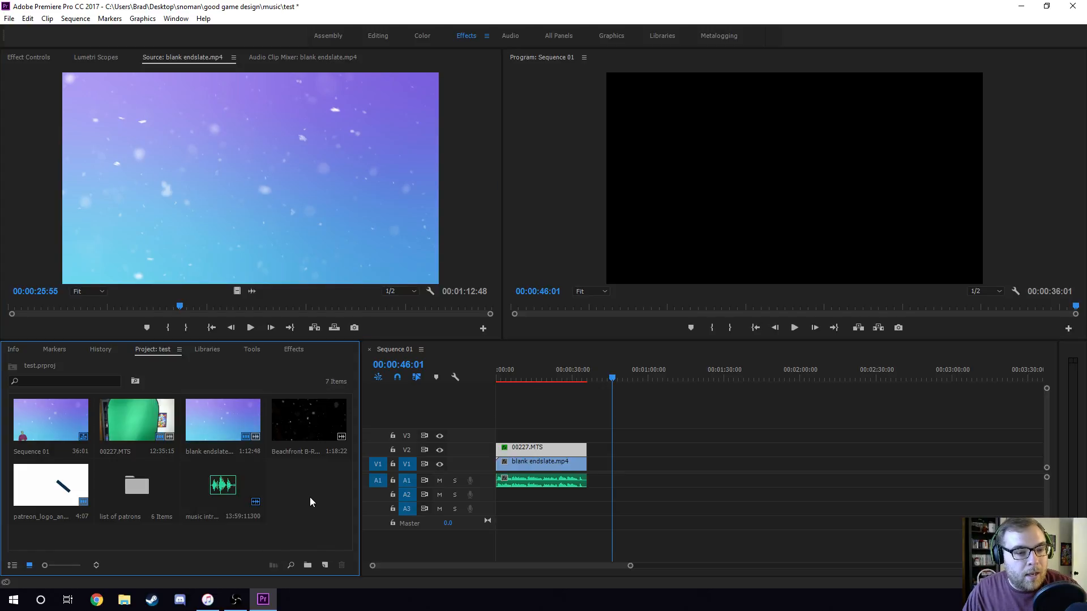
double_click(310, 426)
left_click(191, 307)
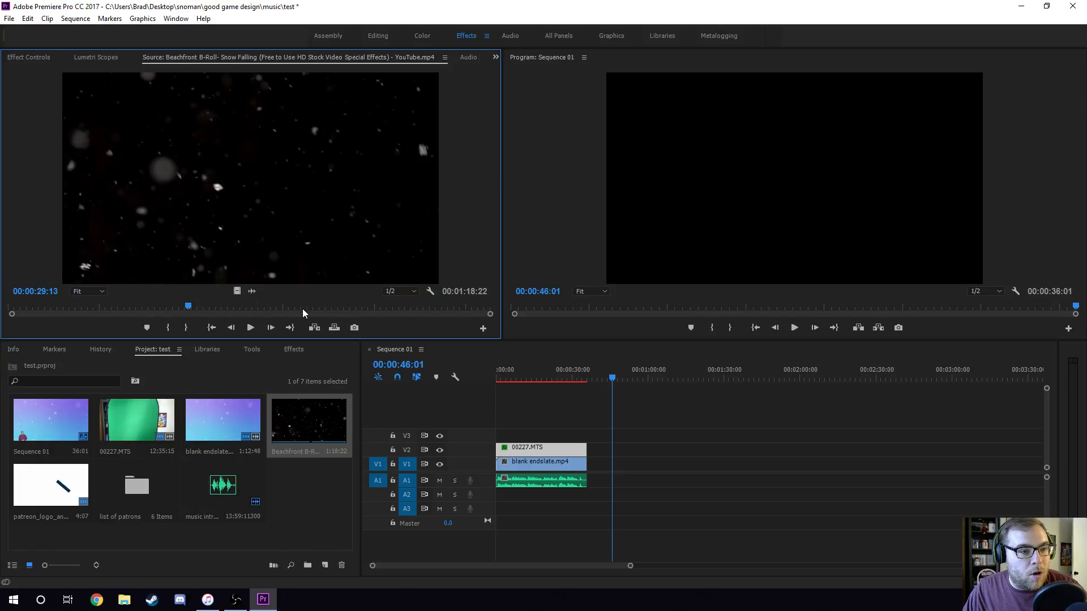
left_click_drag(298, 419, 313, 397)
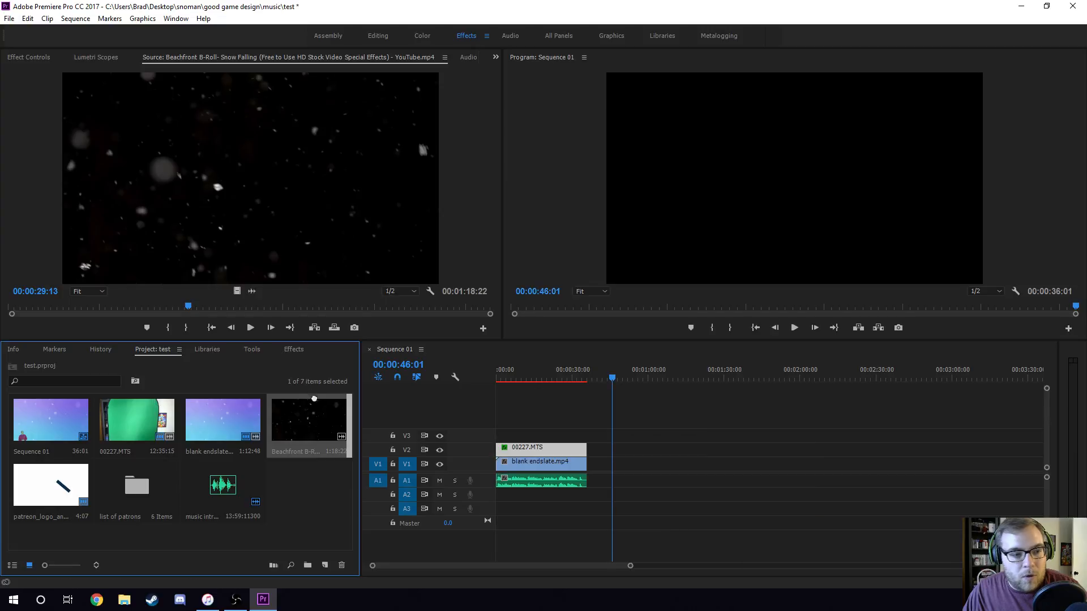
left_click_drag(237, 292, 616, 463)
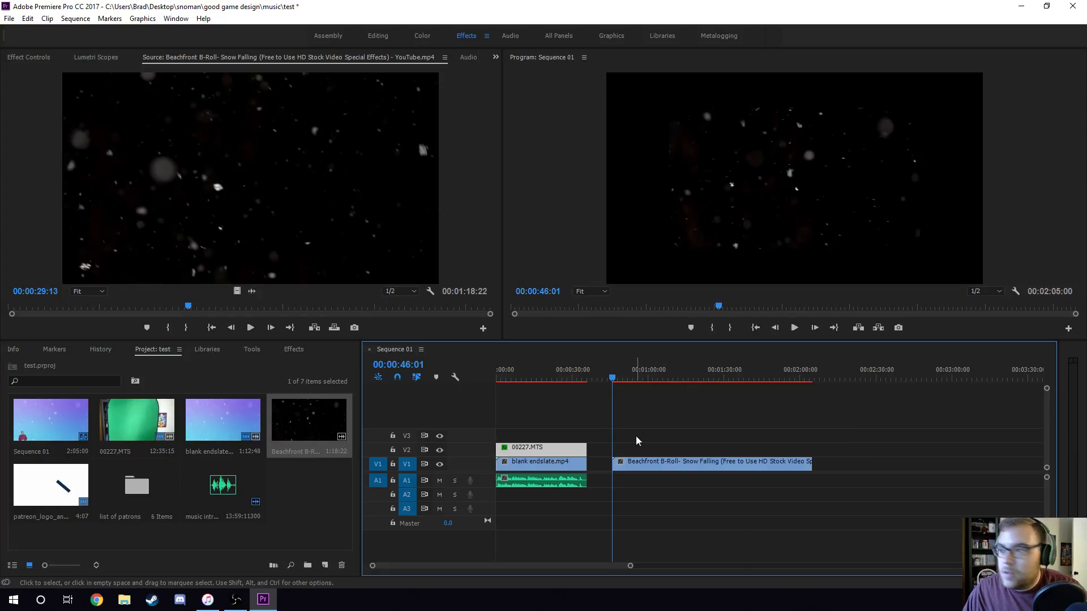
- Move the snow clip up to track V2 and preview its source footage at about 00:00:43:06
left_click(661, 373)
left_click(675, 463)
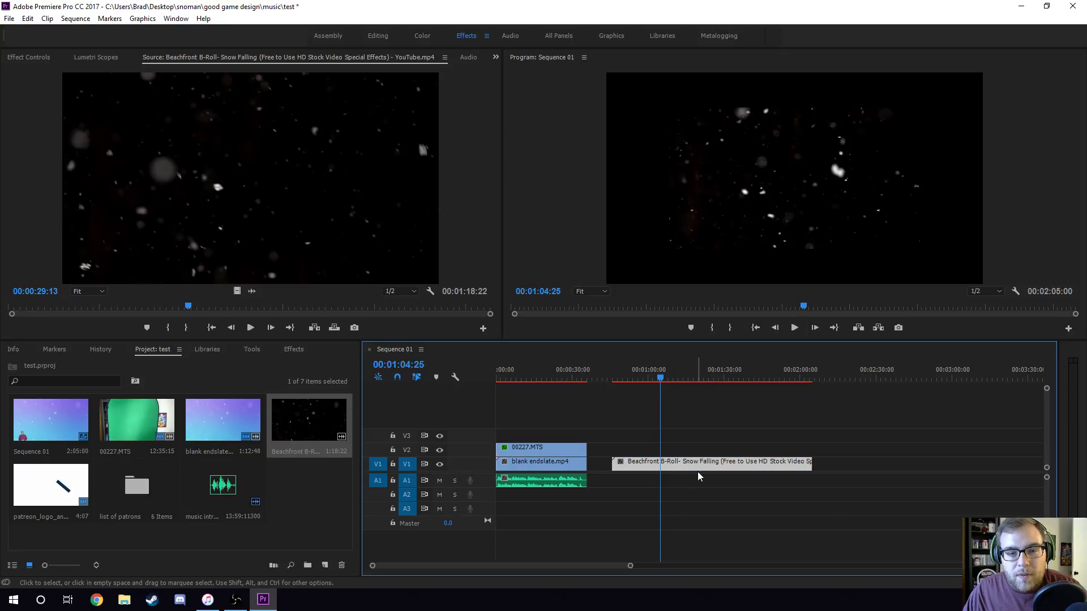
left_click_drag(668, 463, 667, 442)
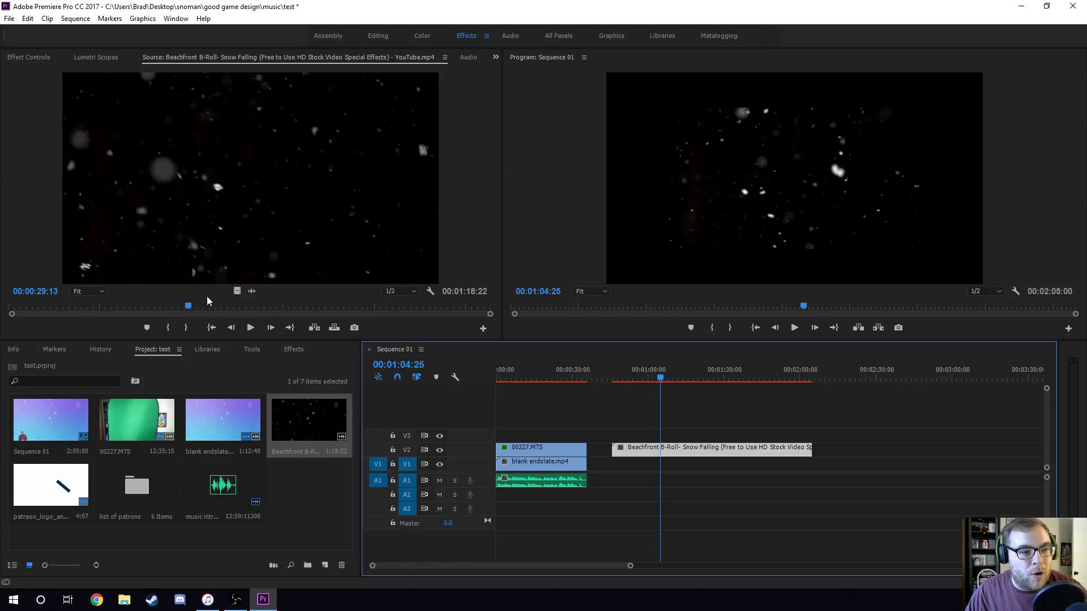
left_click_drag(229, 309, 272, 308)
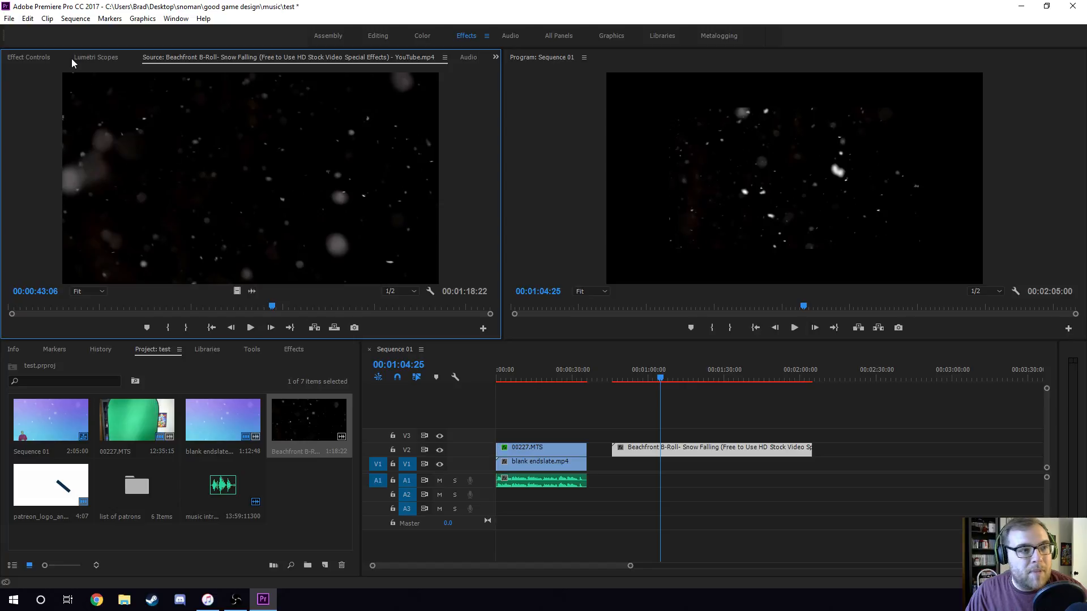
- Create a new legacy title with the default name and video settings, and enlarge its canvas area
left_click(10, 18)
mouse_move(29, 35)
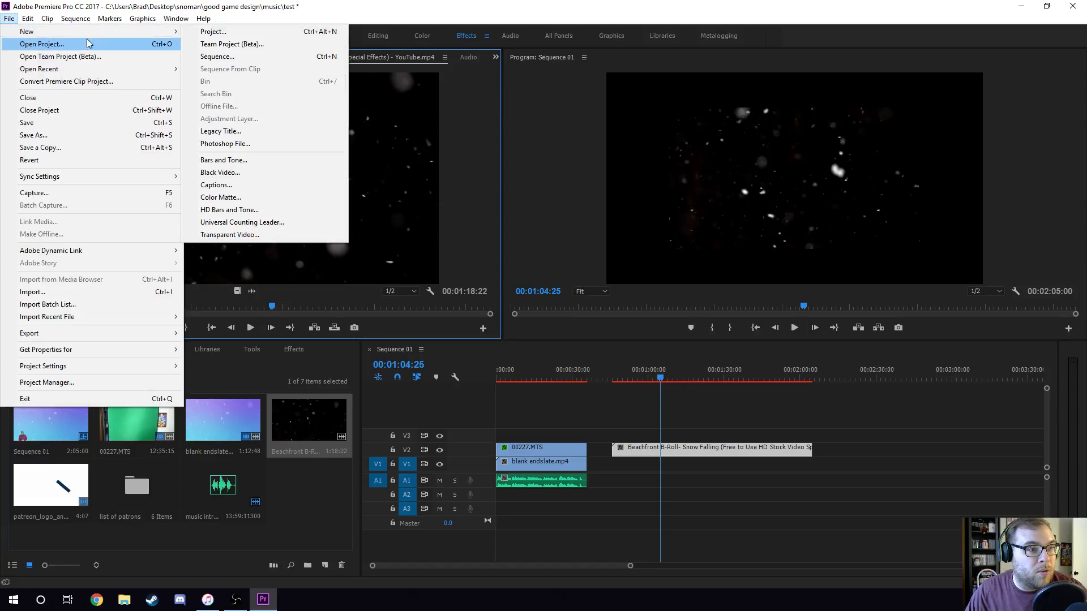
left_click(223, 140)
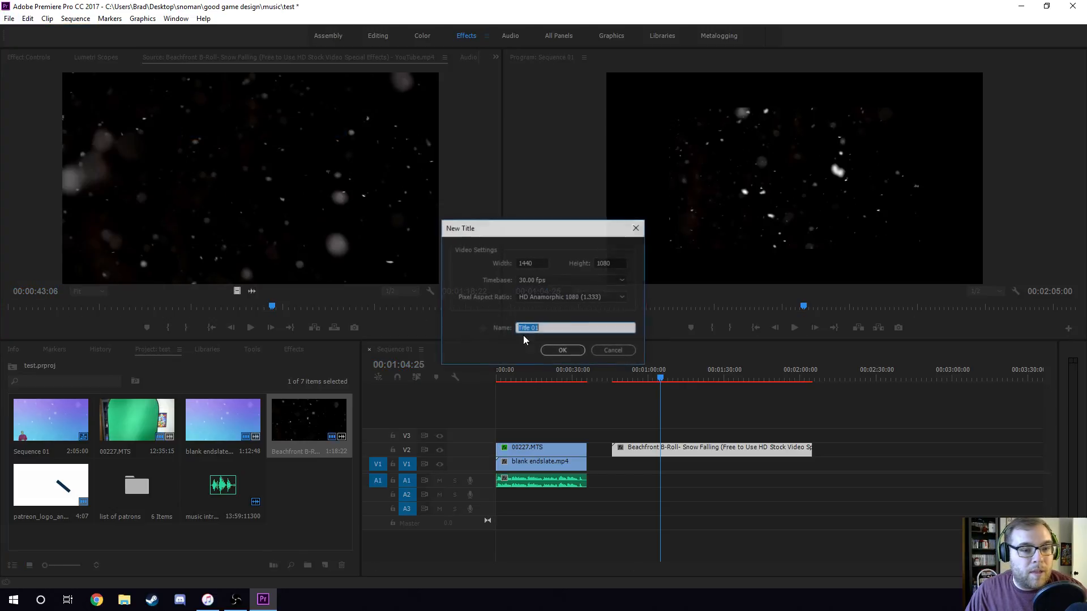
left_click(560, 349)
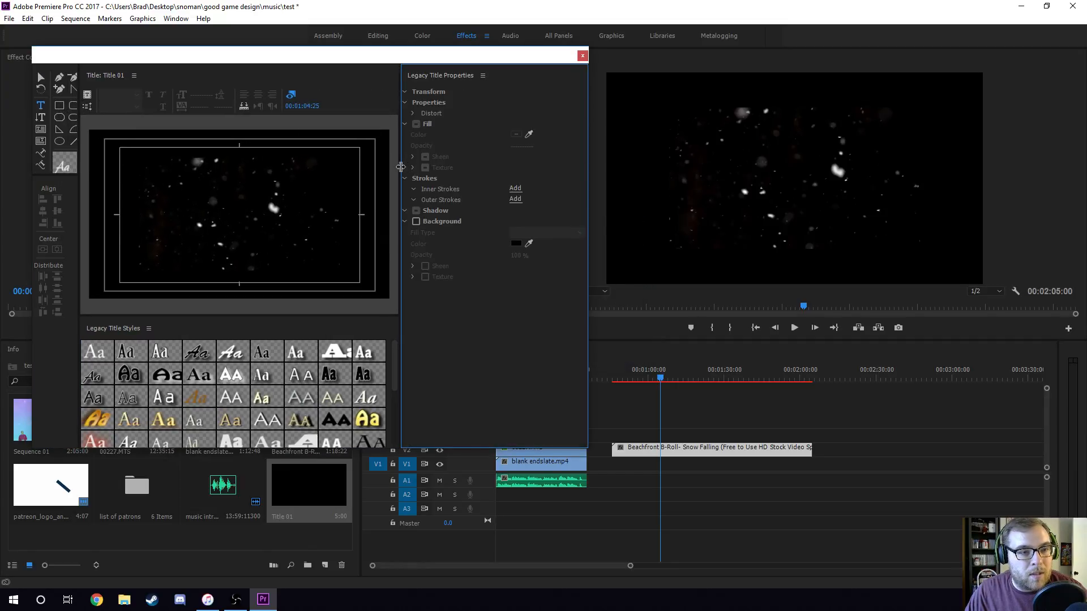
left_click_drag(378, 316, 374, 377)
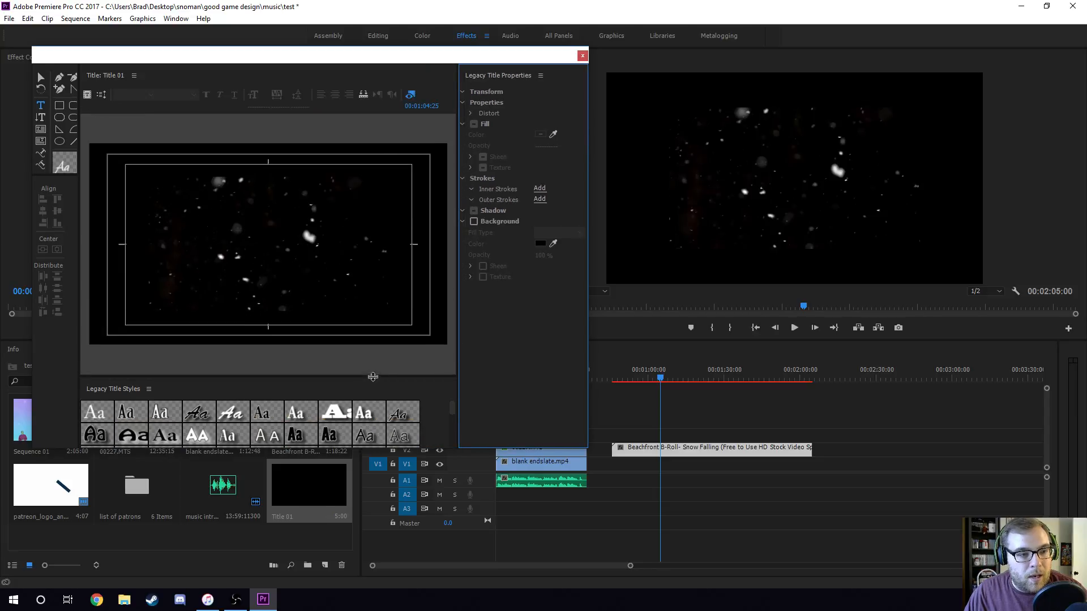
- Draw a rectangle about 1948 by 1099 covering the whole title frame and set its fill type to 4 Color Gradient
left_click(59, 105)
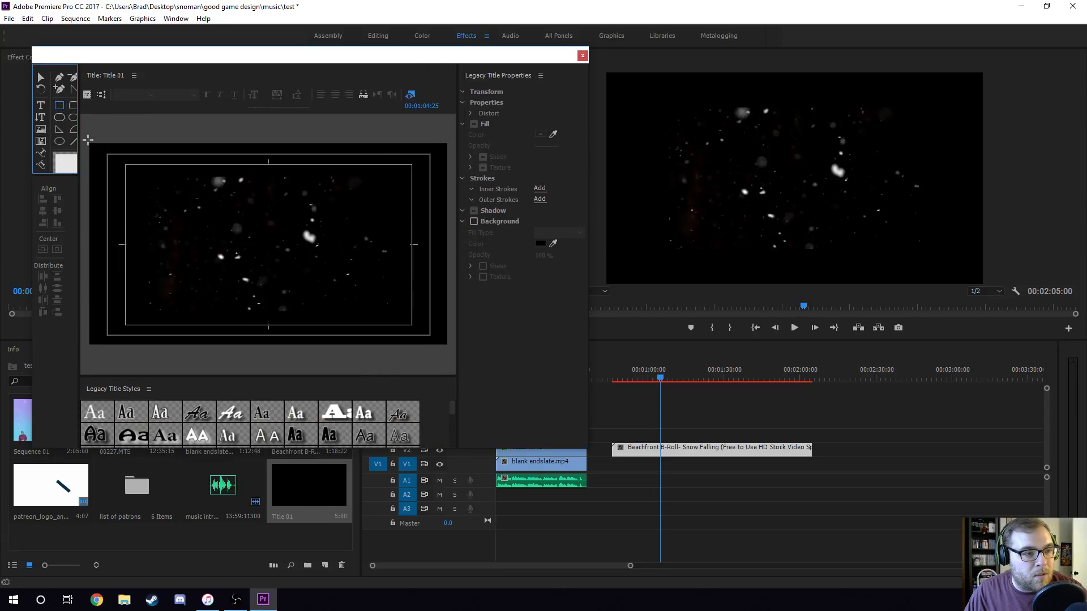
mouse_move(90, 150)
left_mouse_down()
mouse_move(250, 274)
mouse_move(451, 347)
left_mouse_up()
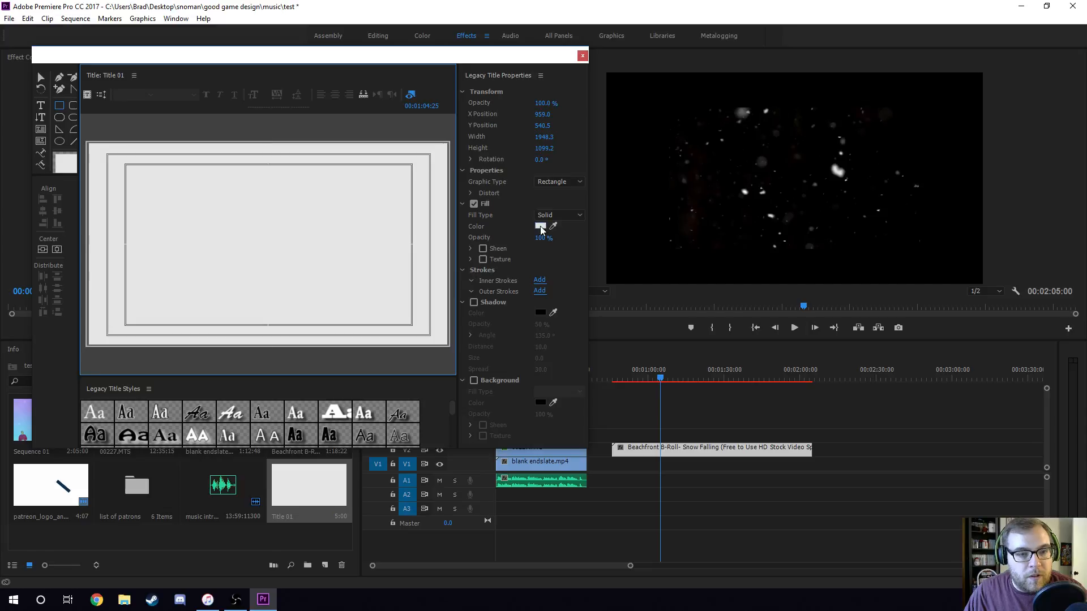
left_click(559, 216)
left_click(591, 267)
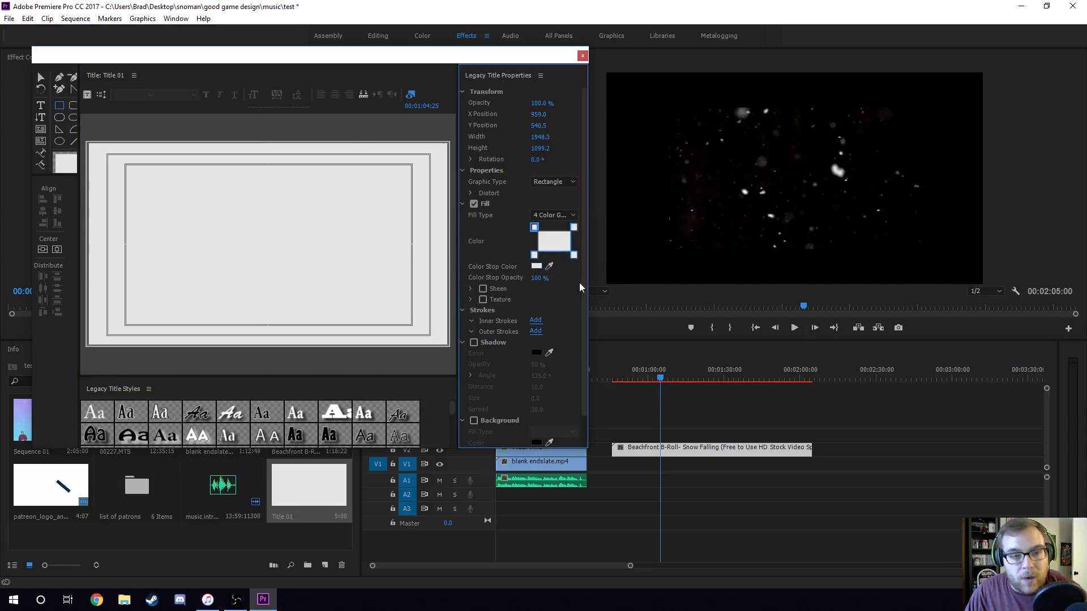
- Place blank endslate.mp4 on track V1 beneath the snow clip as a color reference, keeping the title window clear of the program preview
left_click_drag(431, 56, 609, 59)
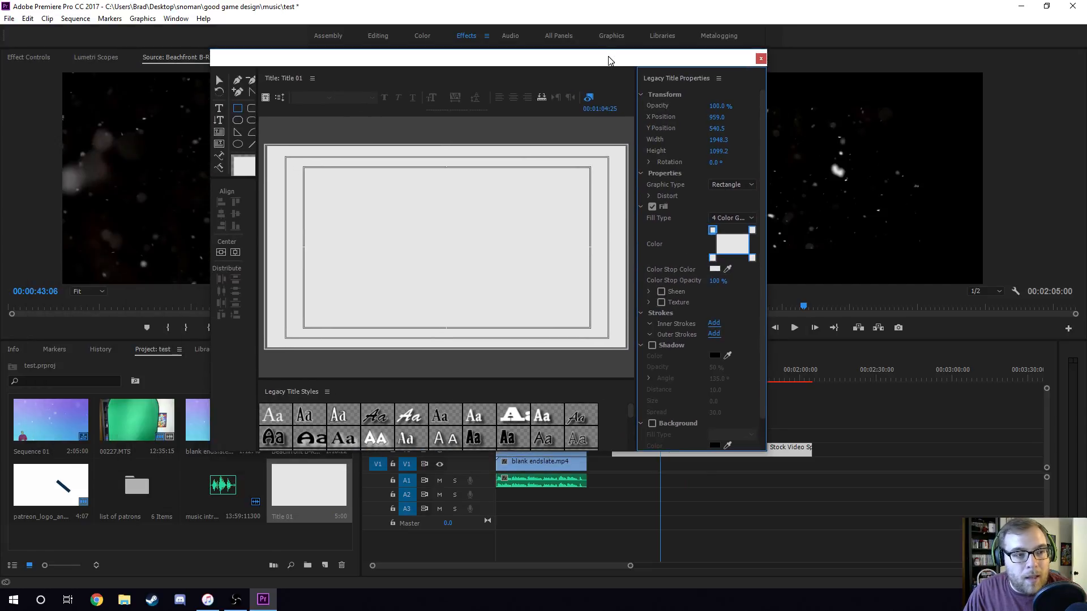
left_click_drag(198, 421, 621, 470)
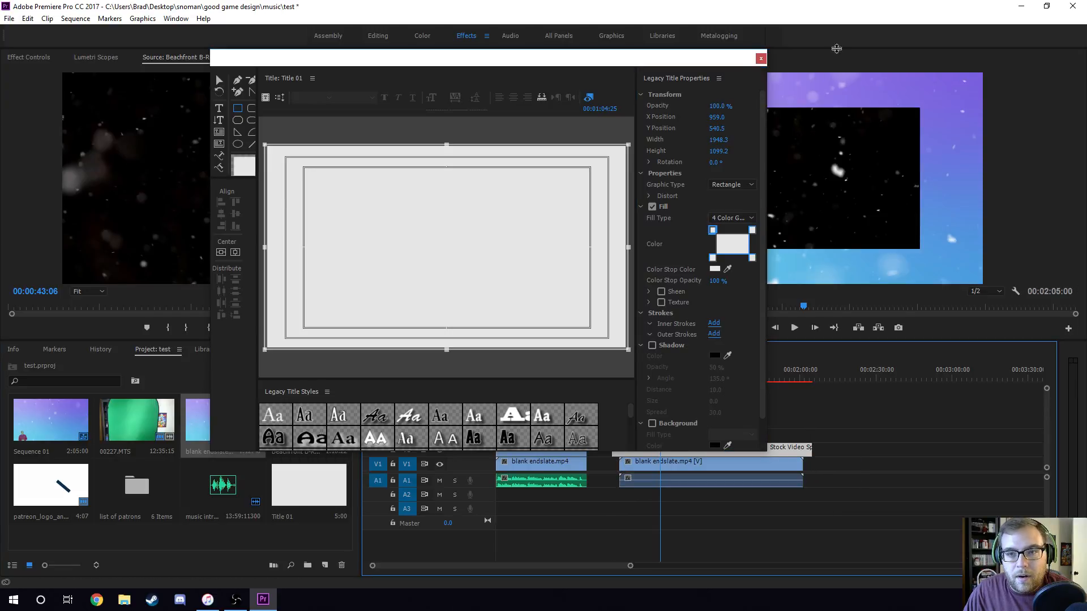
left_click_drag(716, 61, 544, 58)
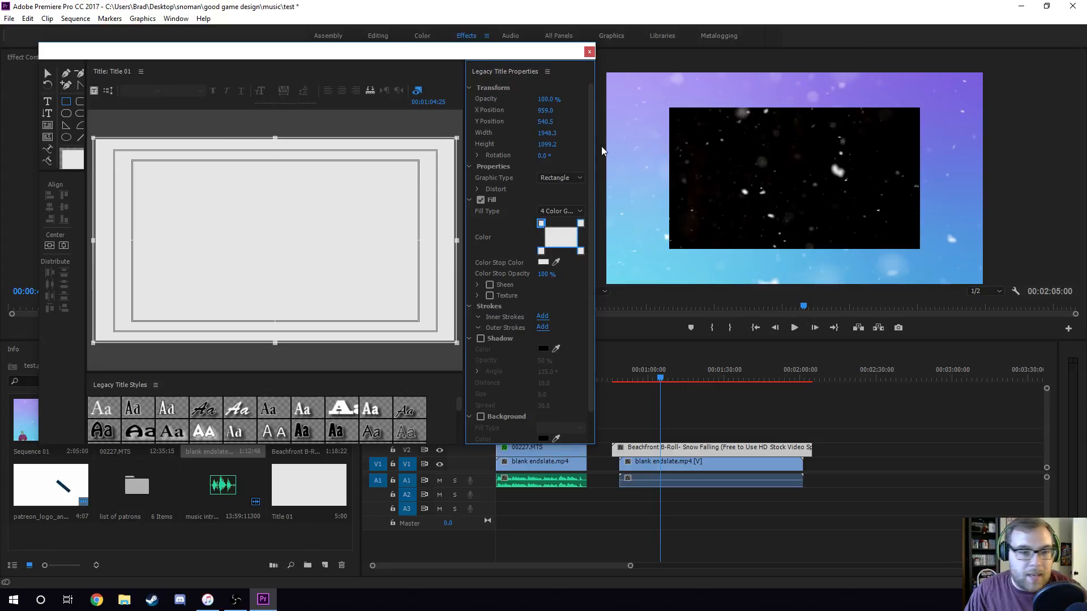
- Sample the endslate's upper-left purple and lower-left cyan for the gradient's two matching color stops
left_click(556, 262)
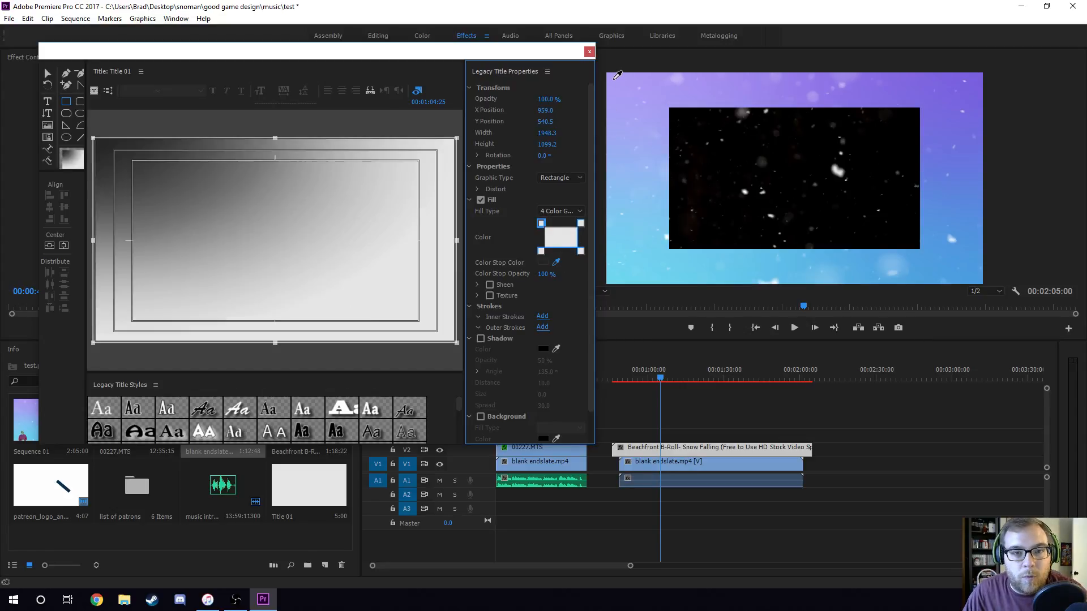
left_click(612, 82)
left_click(540, 251)
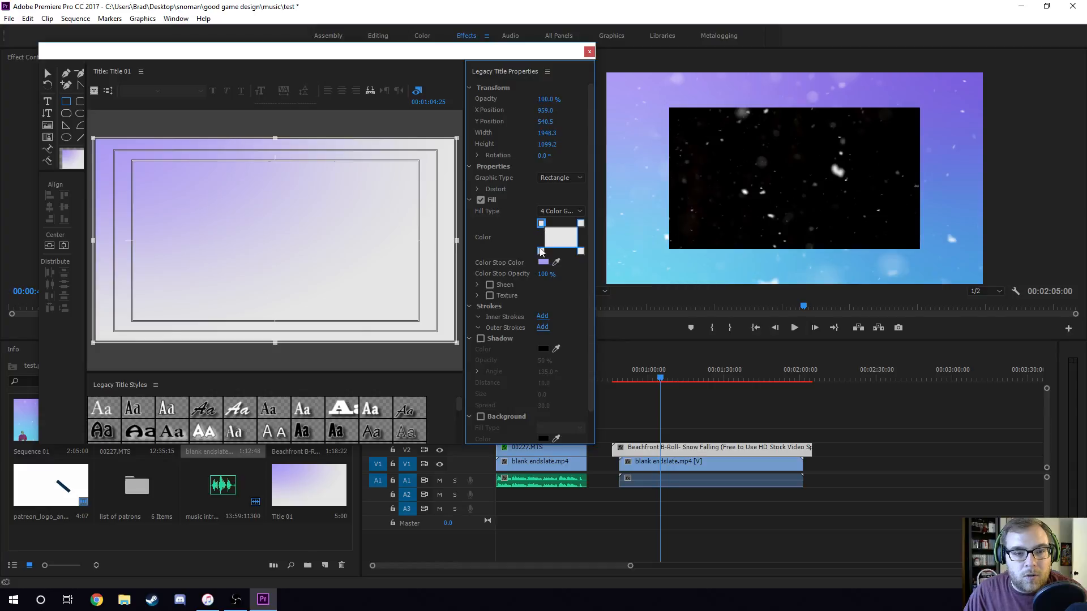
left_click(615, 277)
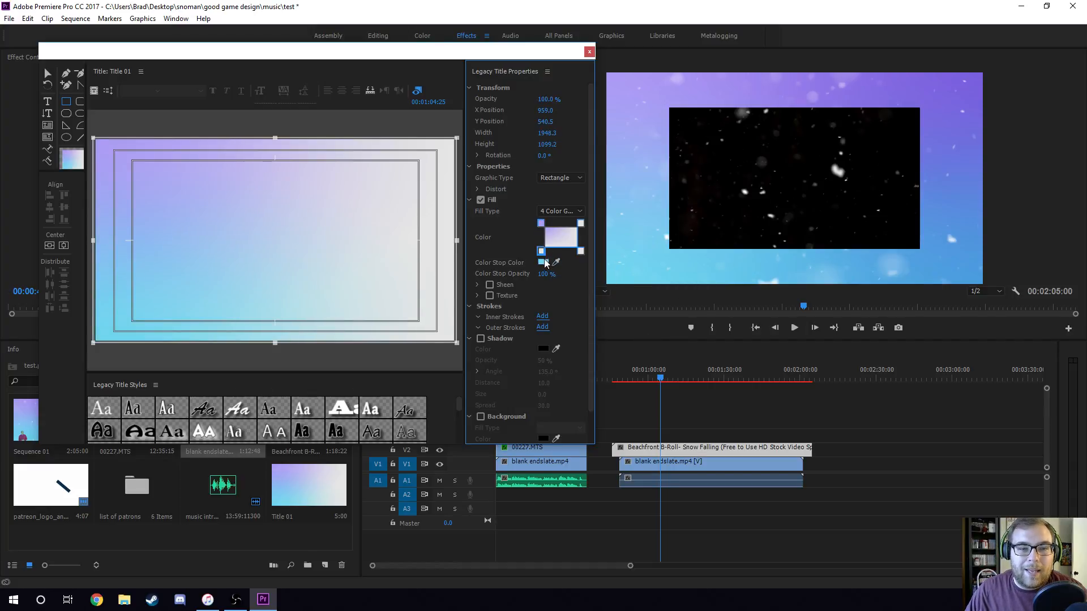
- Try sampling the endslate's upper-right purple into the gradient's lower-left color stop and undo it
left_click(564, 257)
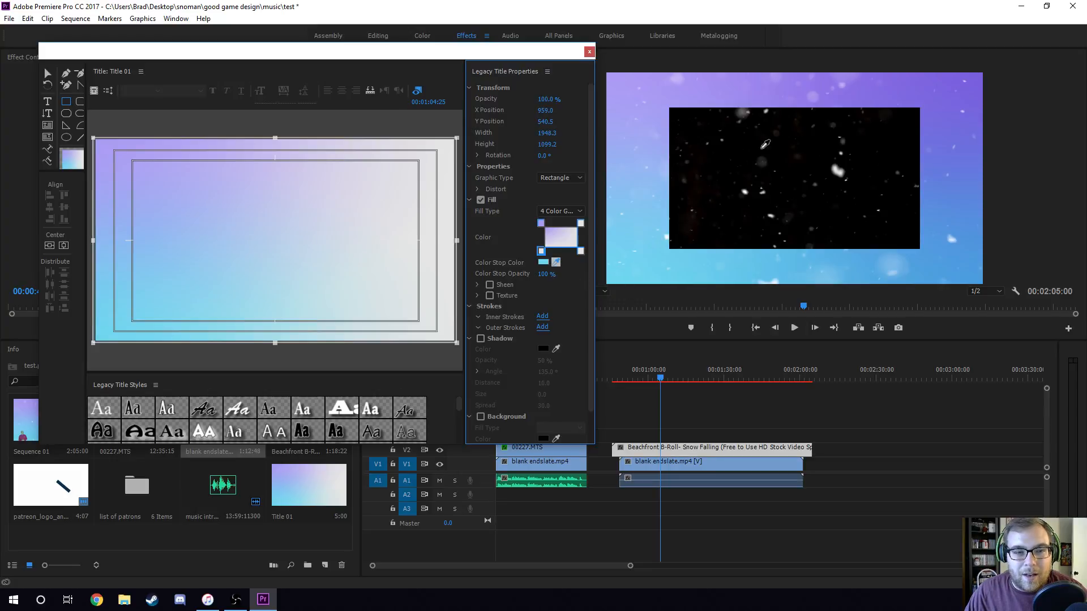
left_click(962, 76)
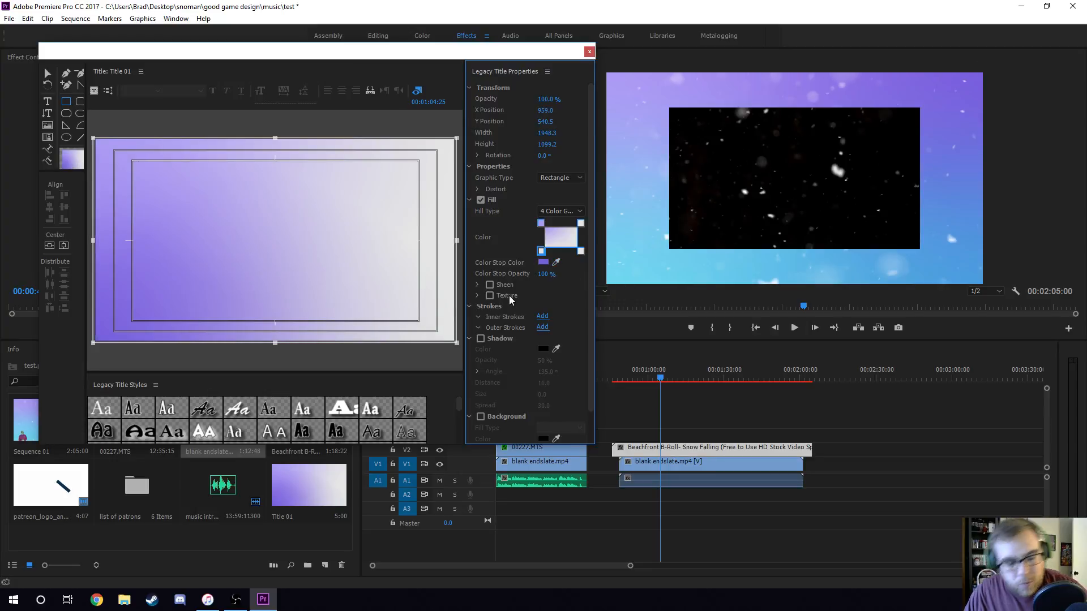
key("ctrl+z")
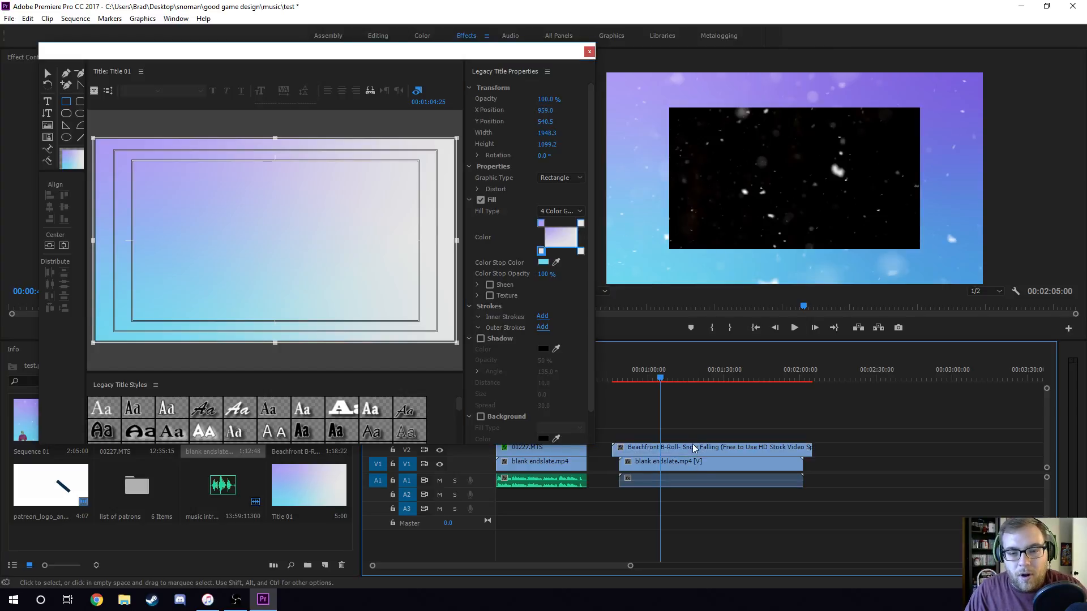
- Hide track V2 and sample the endslate's upper-right purple for the gradient's upper-right color stop
left_click(439, 450)
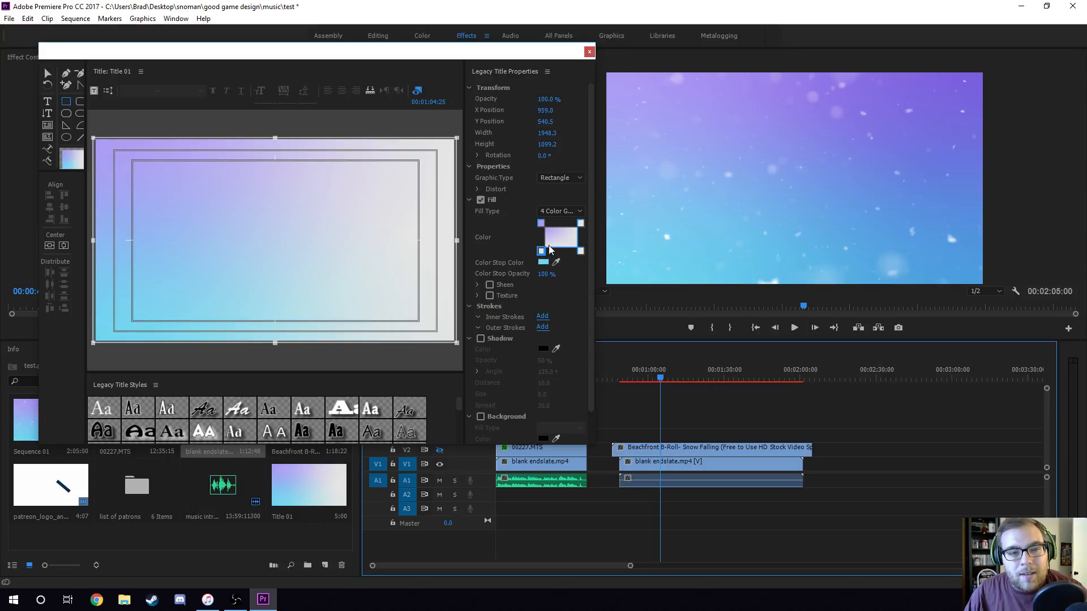
left_click(581, 225)
left_click(556, 262)
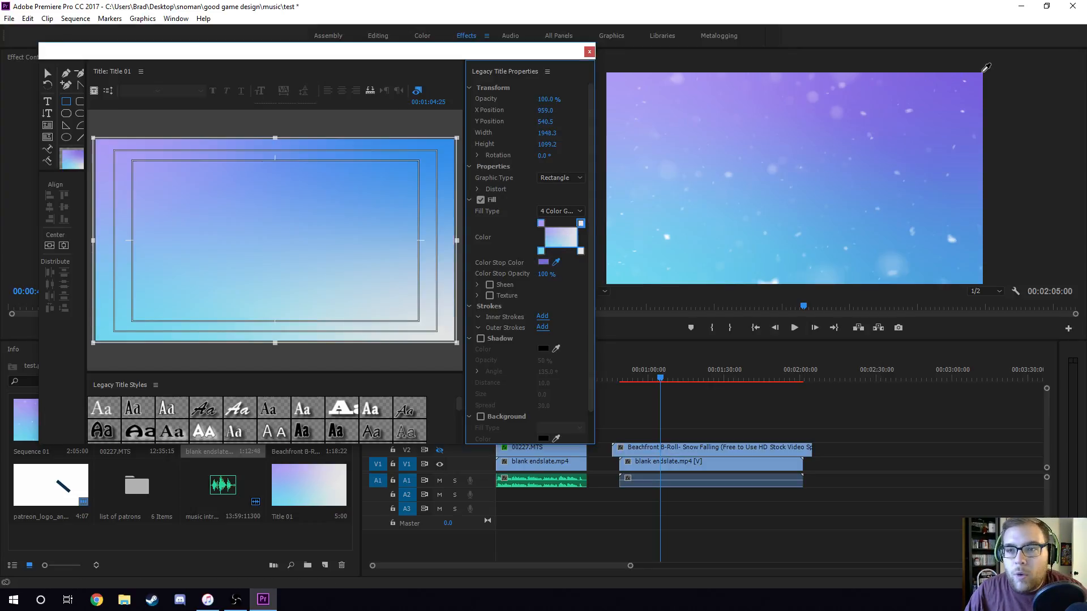
left_click(980, 77)
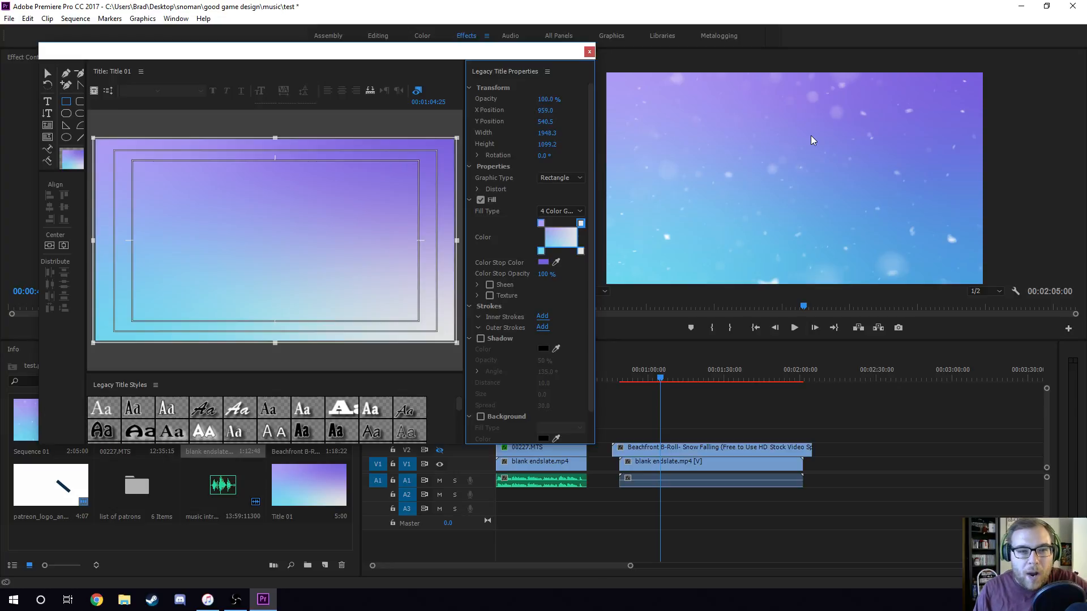
- Sample the endslate's lower-right blue for the gradient's lower-right color stop and reposition the title window
left_click(581, 251)
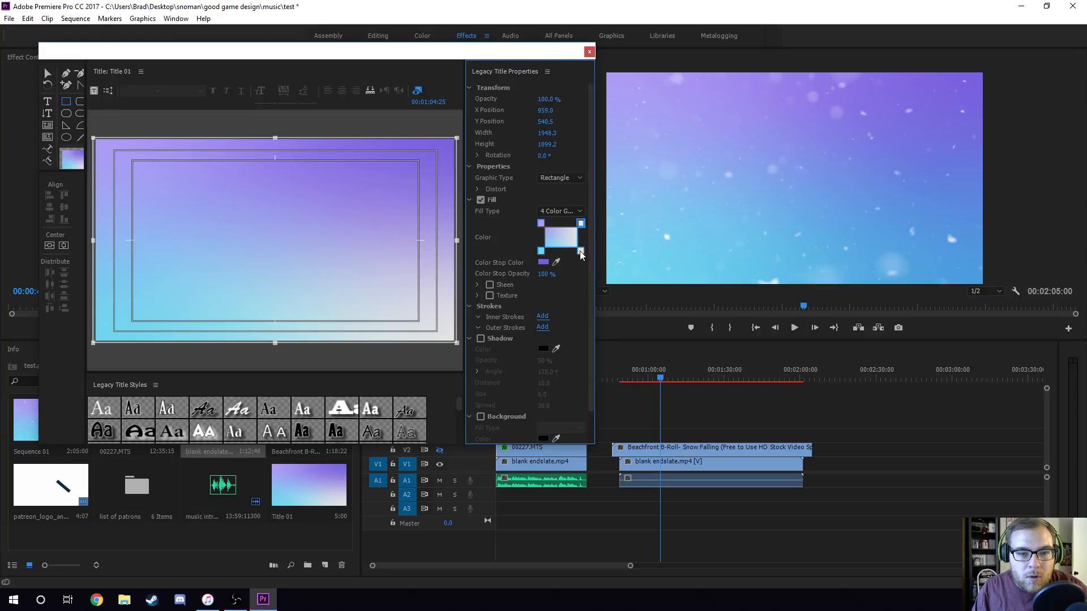
left_click(556, 262)
left_click(986, 250)
left_click(979, 278)
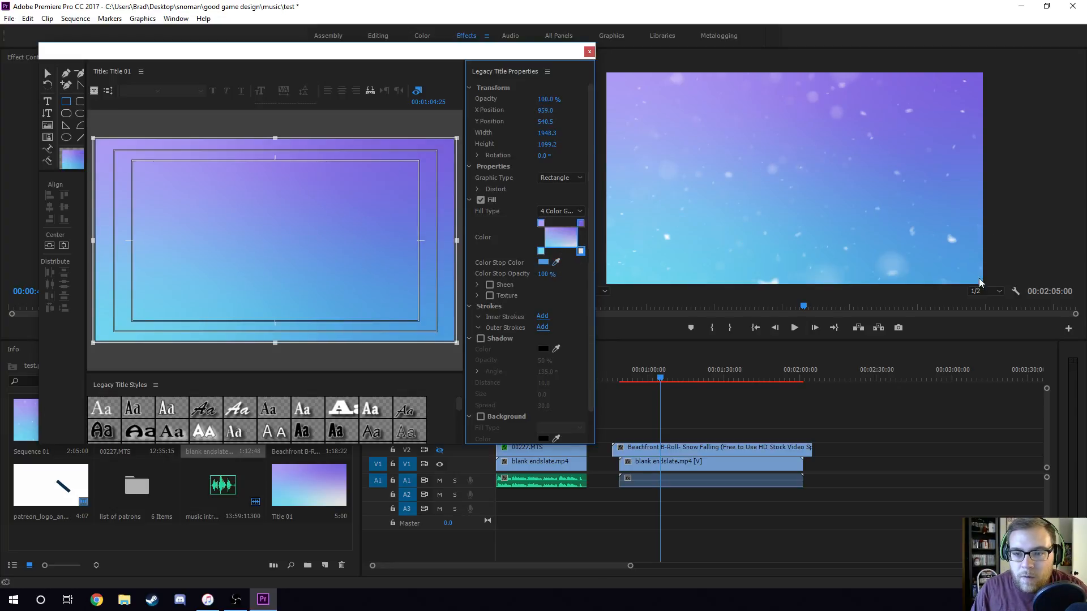
left_click_drag(335, 50, 415, 34)
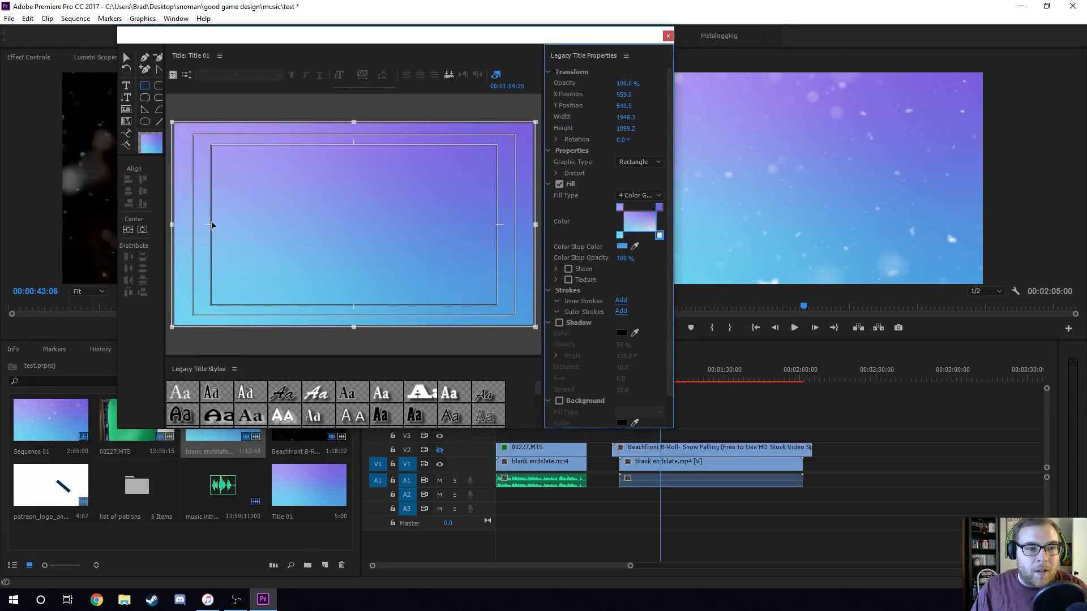
- Close the title window, delete the endslate clip beneath the snow footage, and show track V2 again
left_click(668, 35)
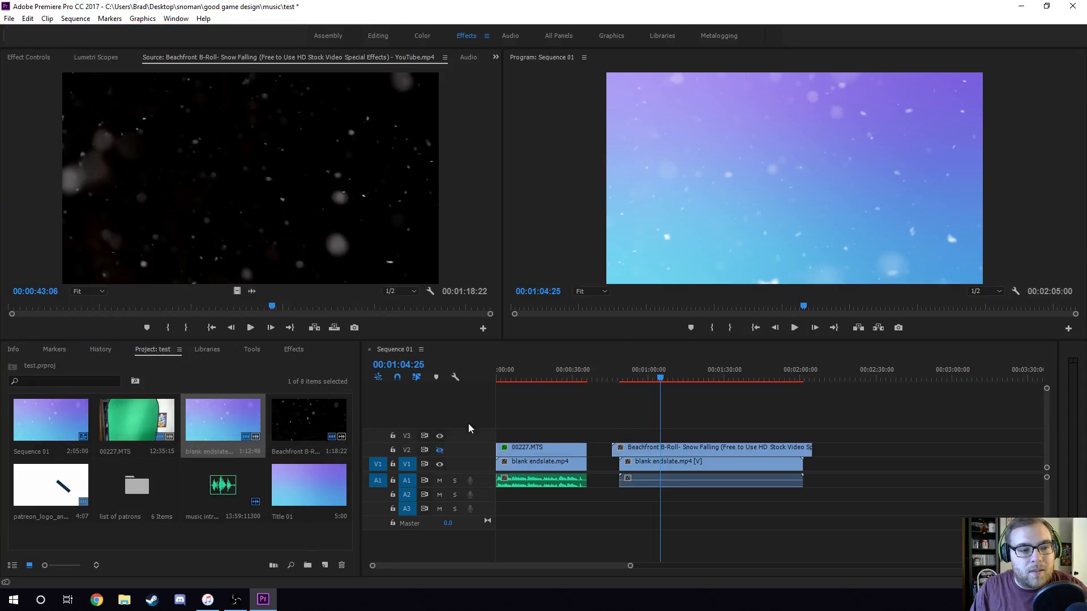
left_click(684, 465)
key("Delete")
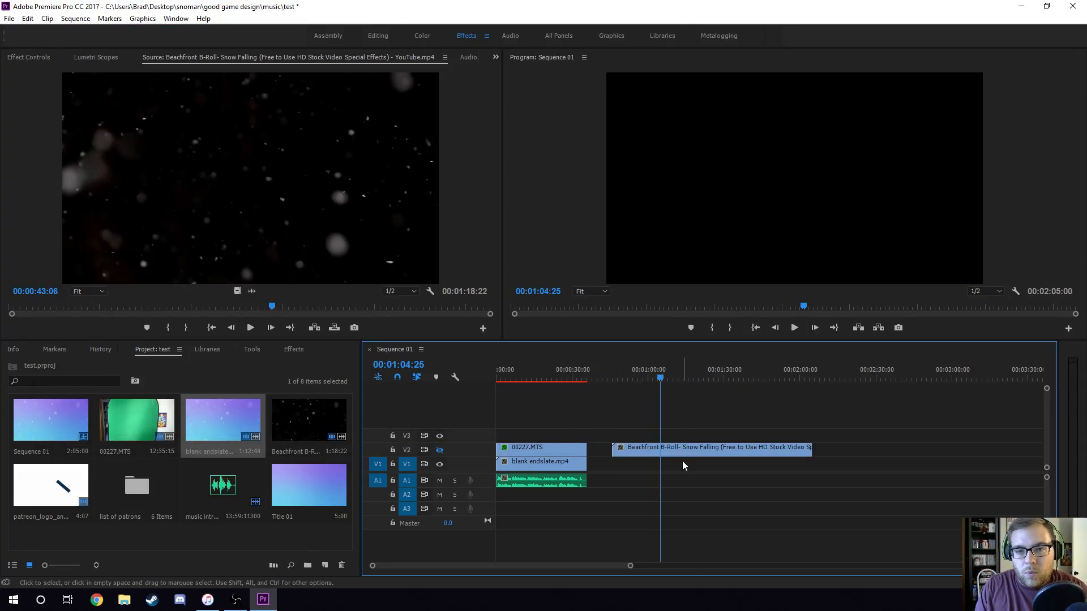
left_click(439, 450)
- Place Title 01 on V1 beneath the snow clip, aligned with its start and extended to its end
left_click_drag(310, 482, 718, 464)
left_click_drag(650, 464, 613, 466)
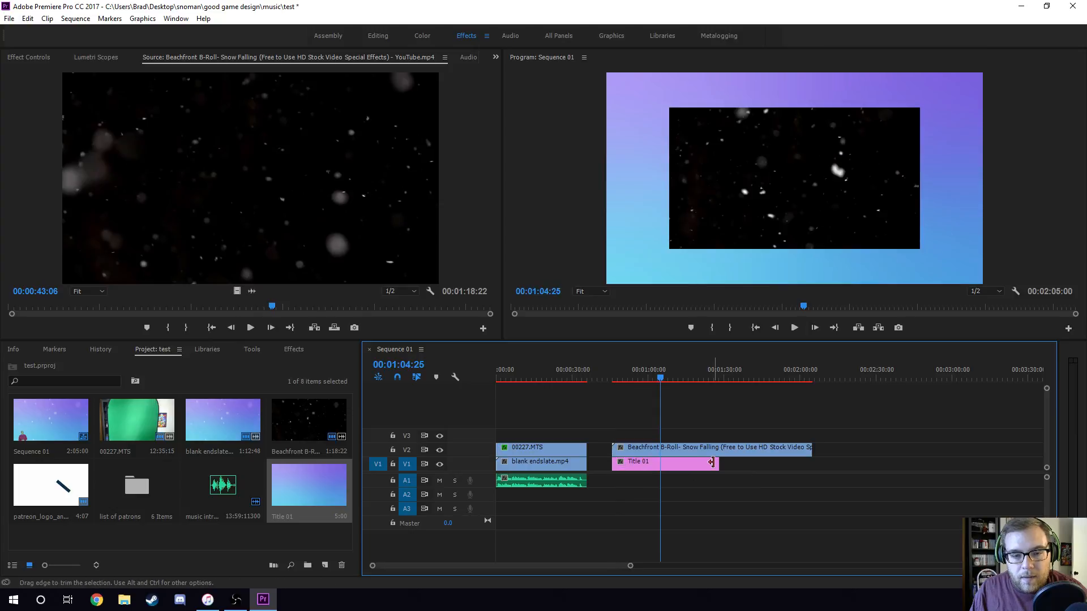
left_click_drag(718, 464, 812, 466)
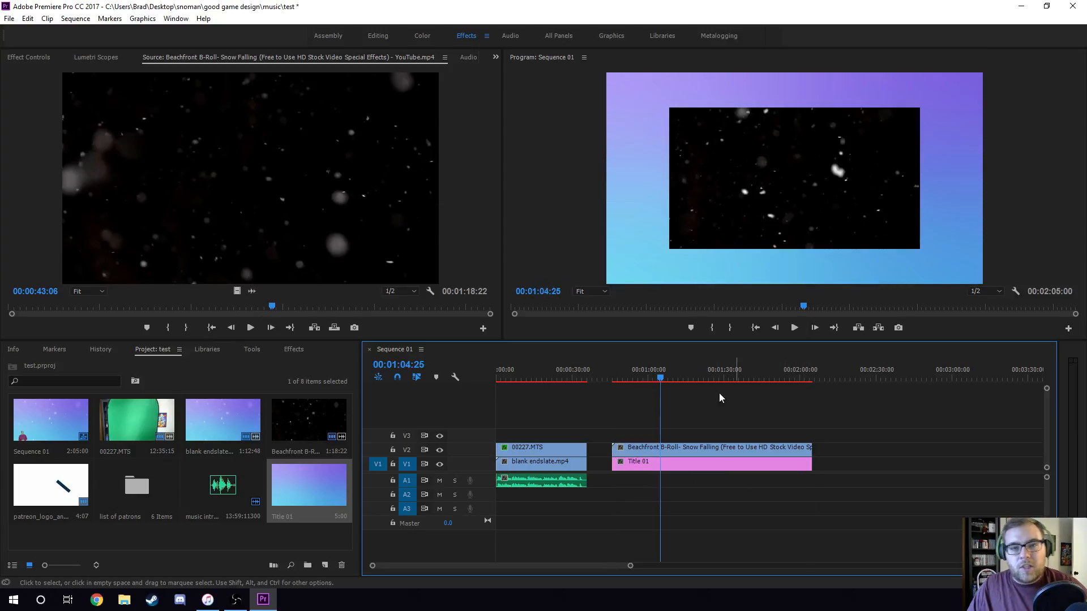
- Save the project and set the snow clip's scale to 150.5 so it fills the frame
left_click(744, 451)
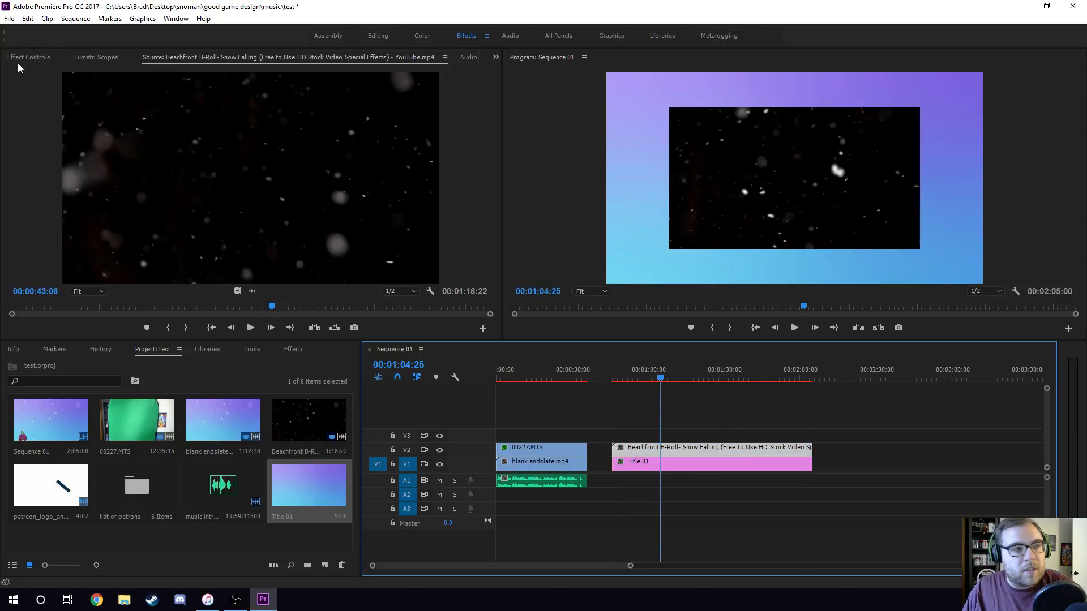
left_click(31, 57)
key("ctrl+s")
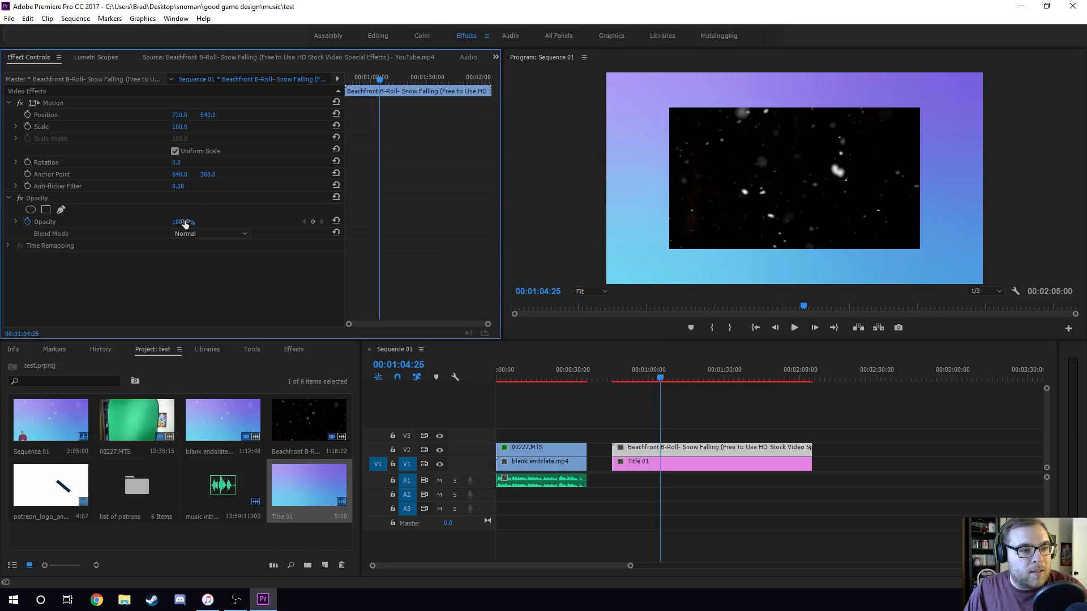
left_click(180, 128)
type("1")
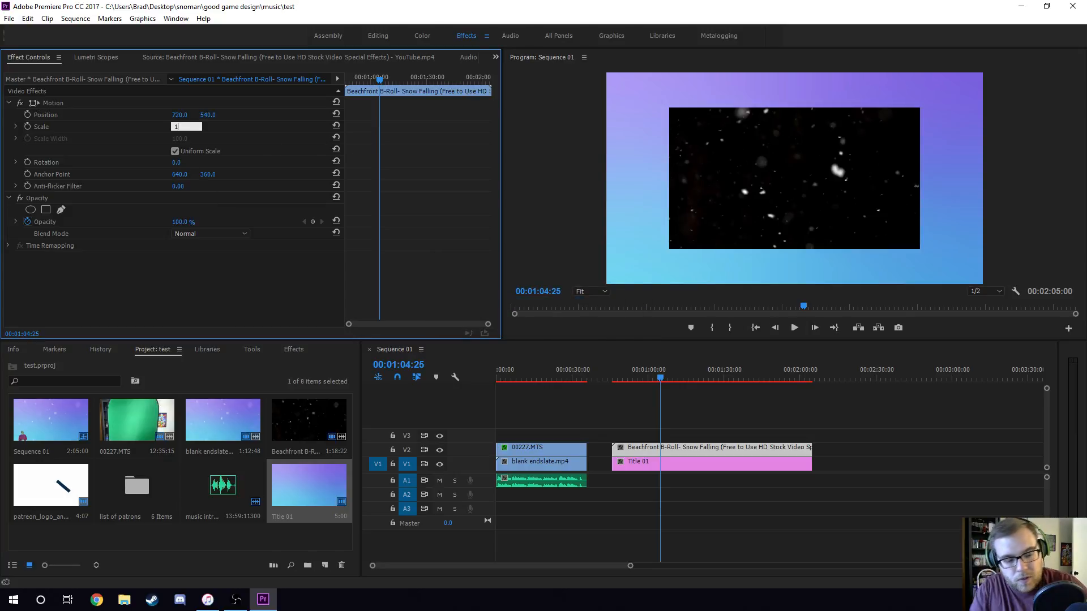
type("50.5")
key("Return")
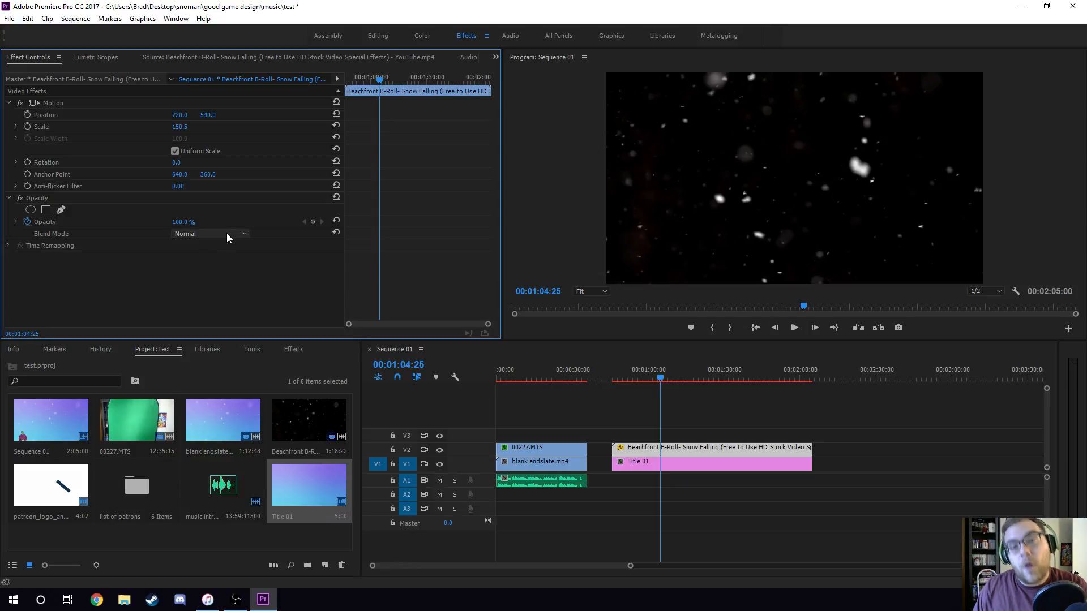
- Try the snow clip at 50% opacity and restore it to 100%
left_click(191, 226)
left_click(186, 220)
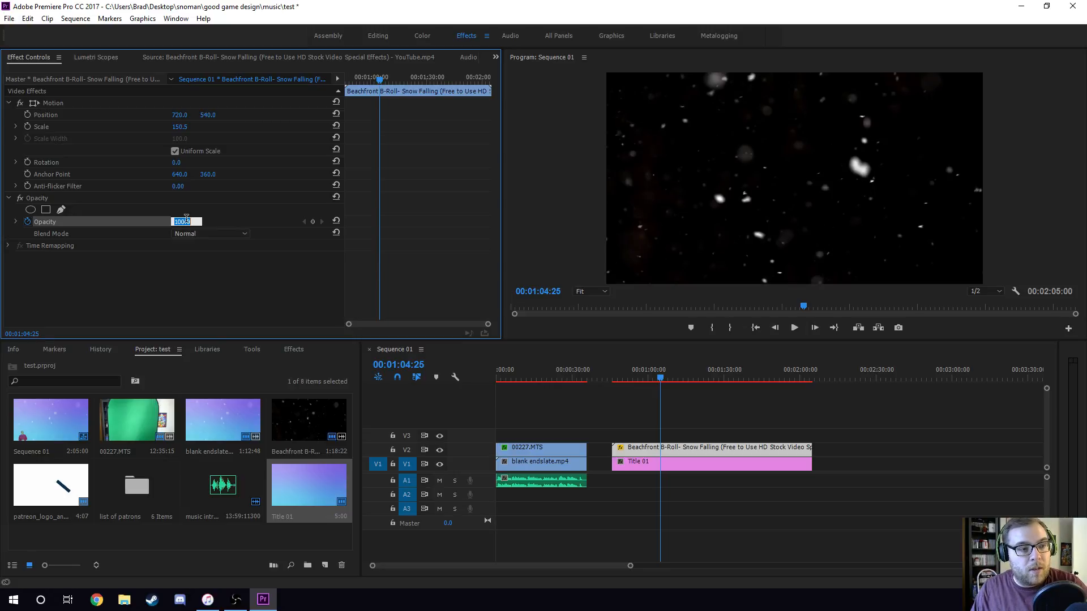
type("50")
key("Return")
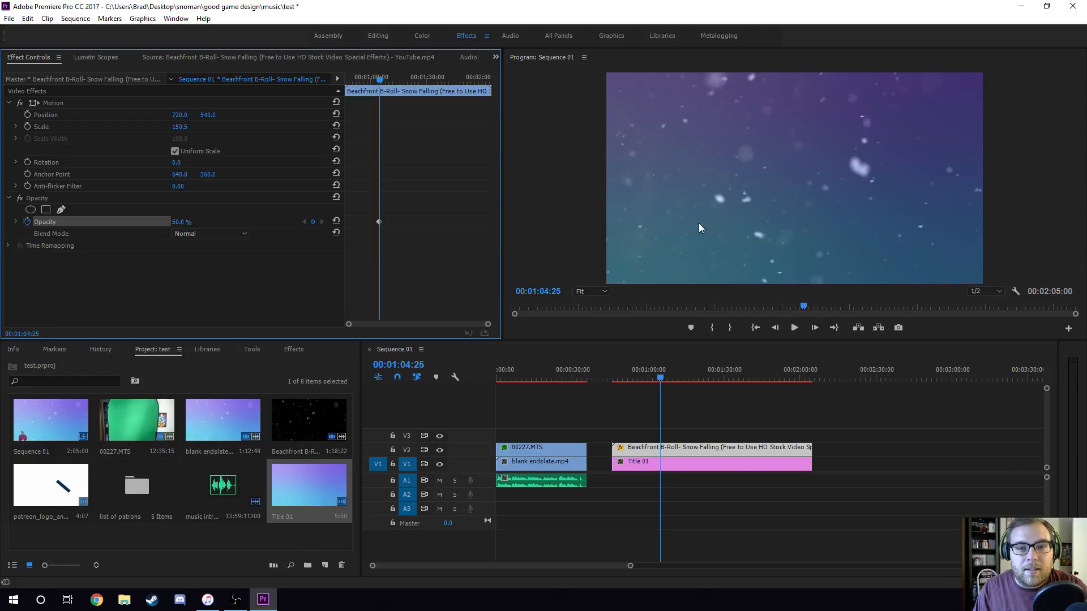
left_click(186, 221)
type("100")
key("Return")
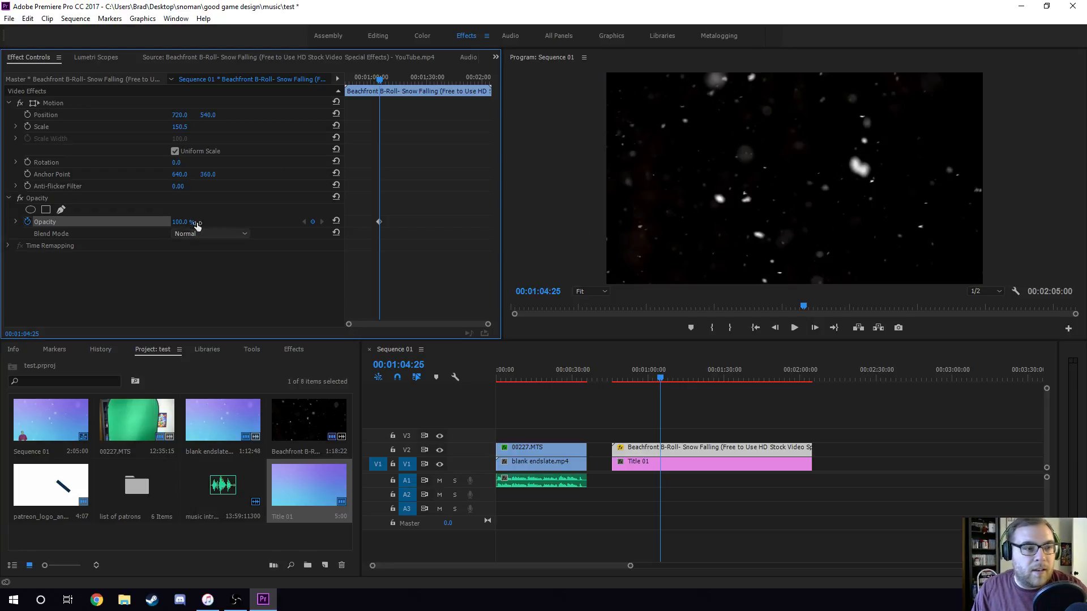
- Set the snow clip's blend mode to Screen and preview the falling snow at several points along the clip
left_click(218, 233)
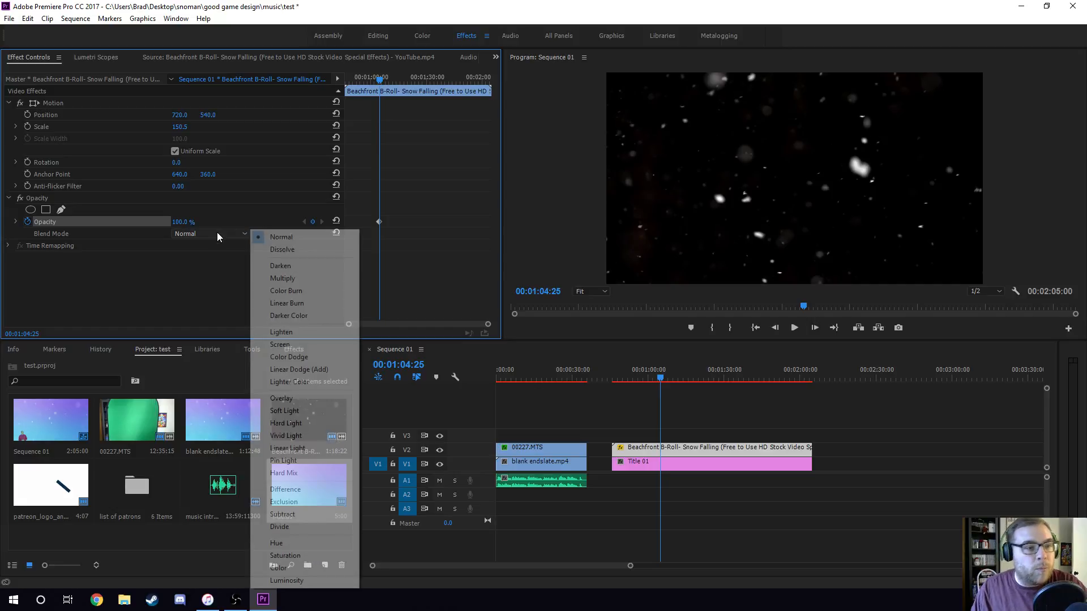
left_click(280, 345)
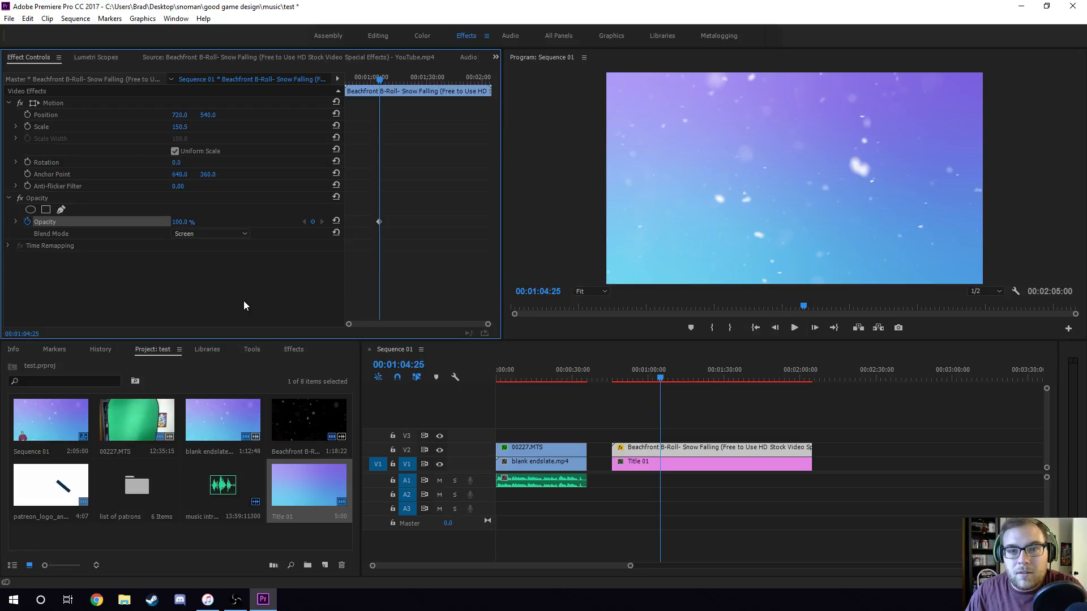
left_click(689, 373)
left_click(733, 375)
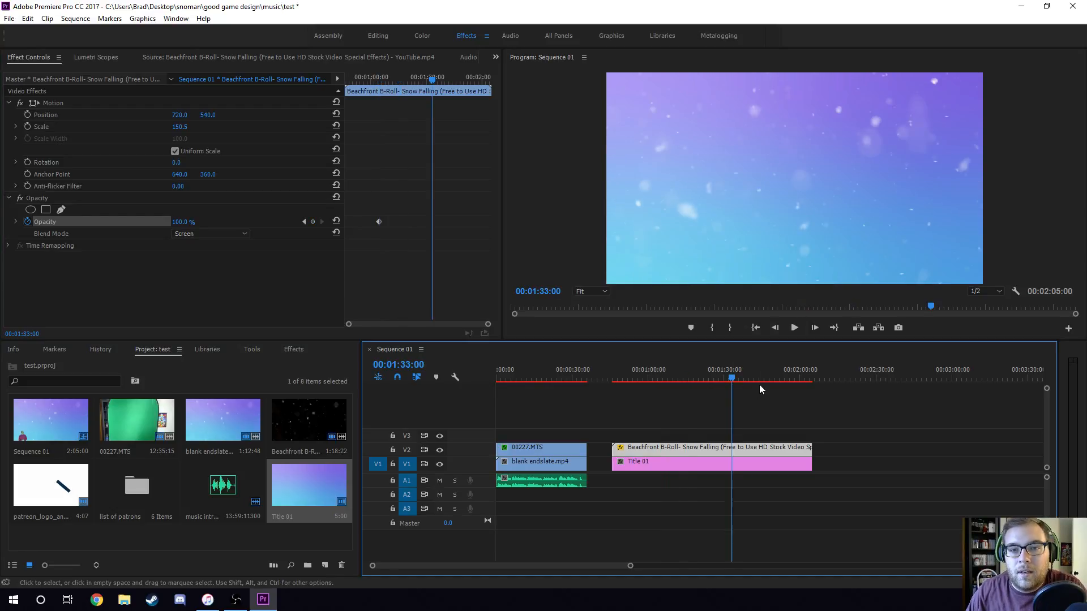
left_click(777, 376)
left_click(635, 374)
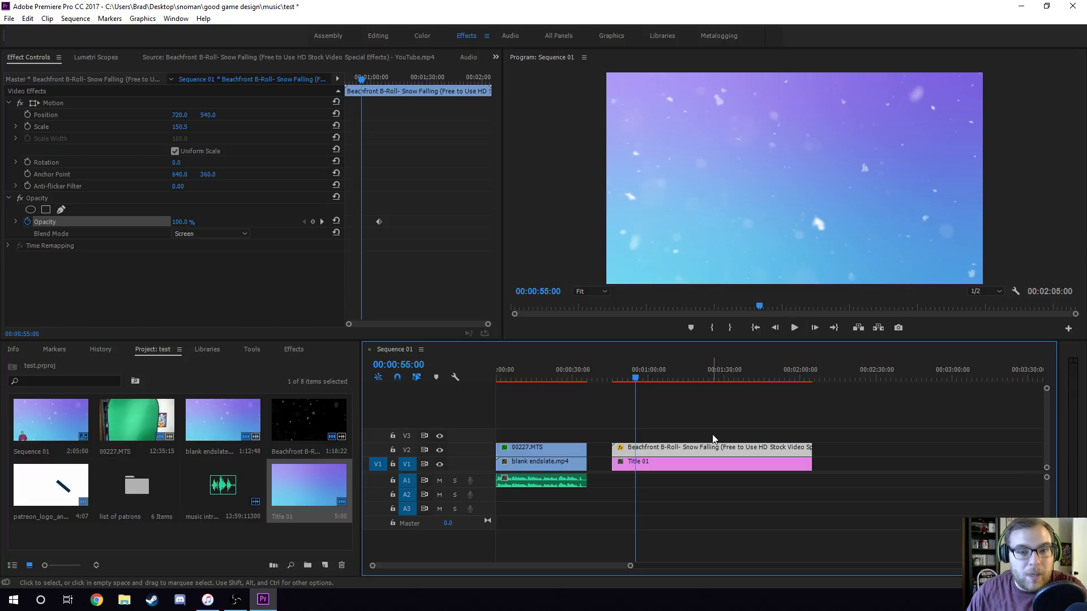
left_click(707, 375)
left_click_drag(743, 373, 804, 371)
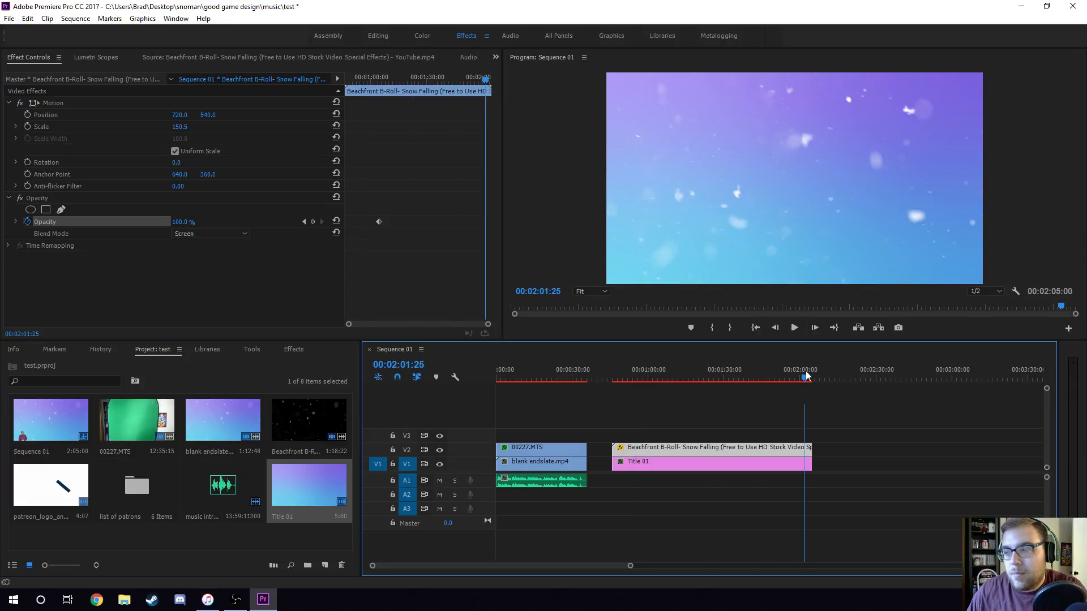
left_click_drag(657, 368, 634, 373)
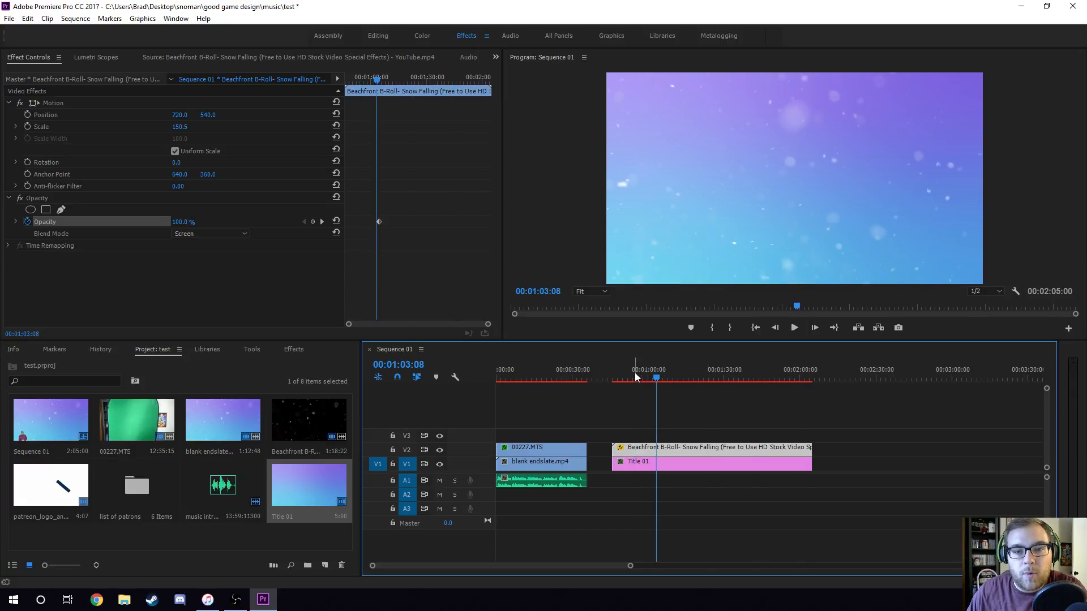
left_click(713, 376)
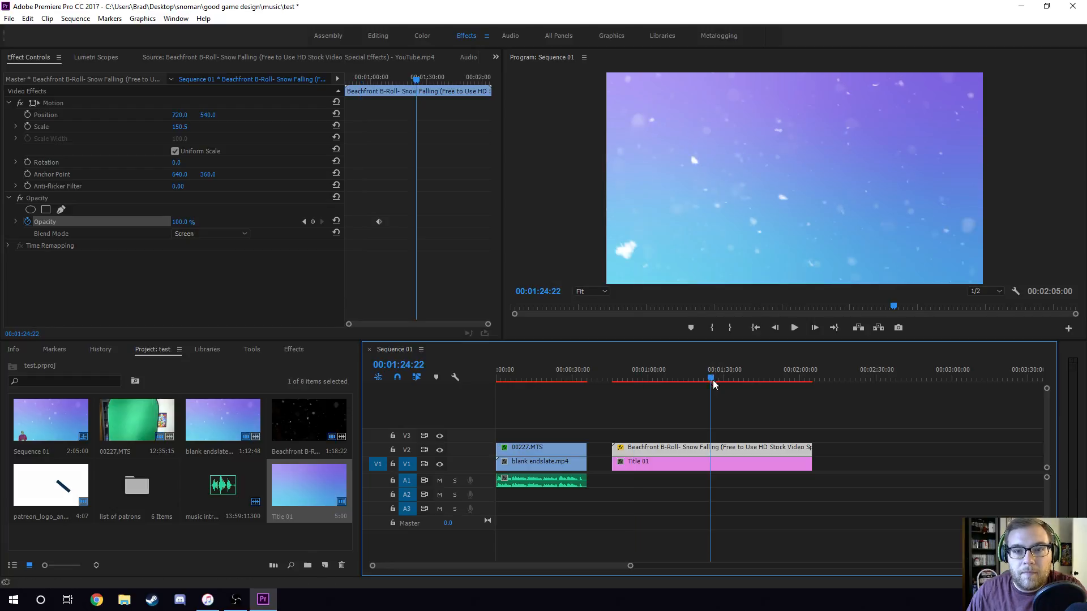
- Try the Lighten blend mode on the snow clip, preview several moments, and return to Screen
left_click(208, 233)
left_click(297, 333)
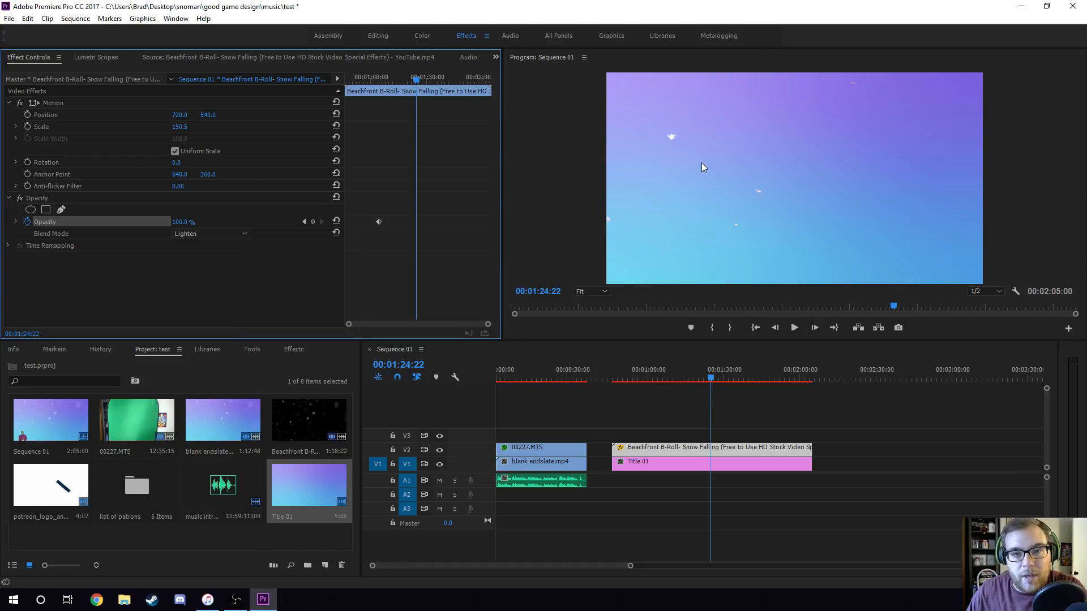
left_click(747, 377)
left_click(664, 376)
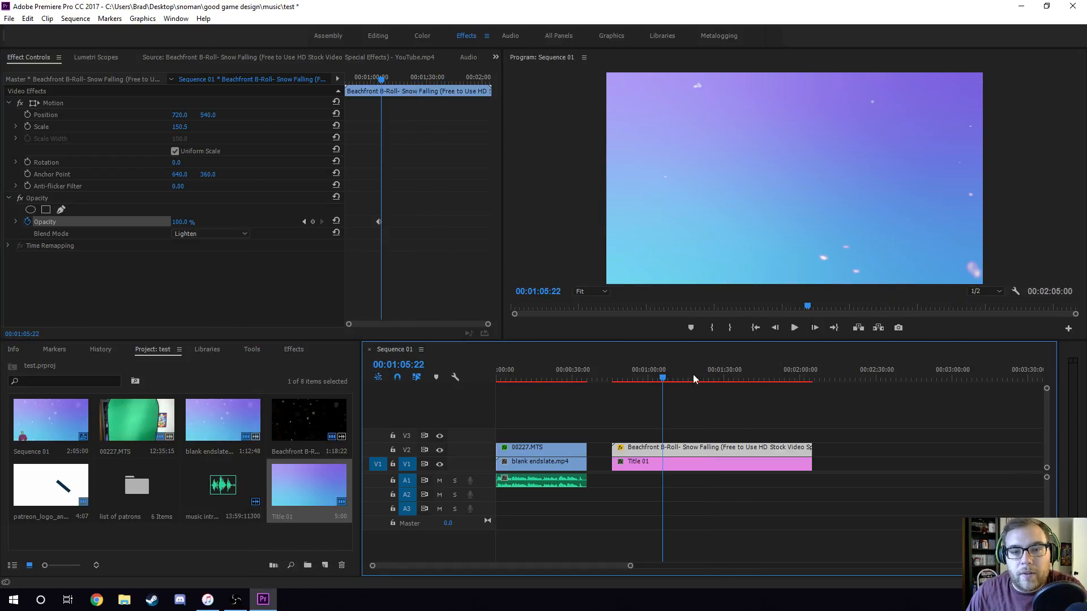
left_click(701, 376)
left_click(789, 374)
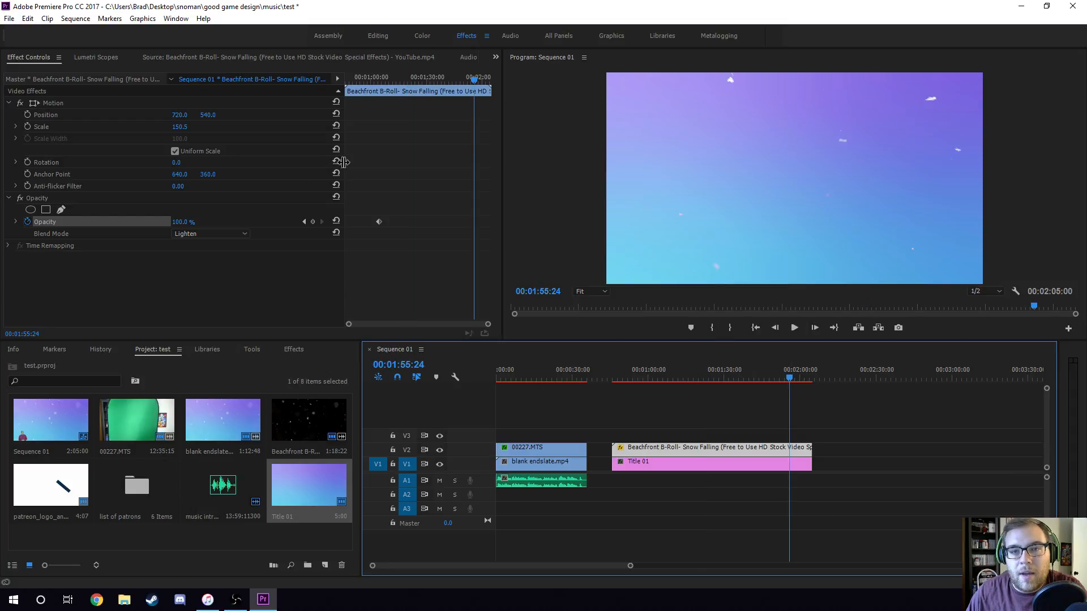
left_click(225, 236)
left_click(288, 346)
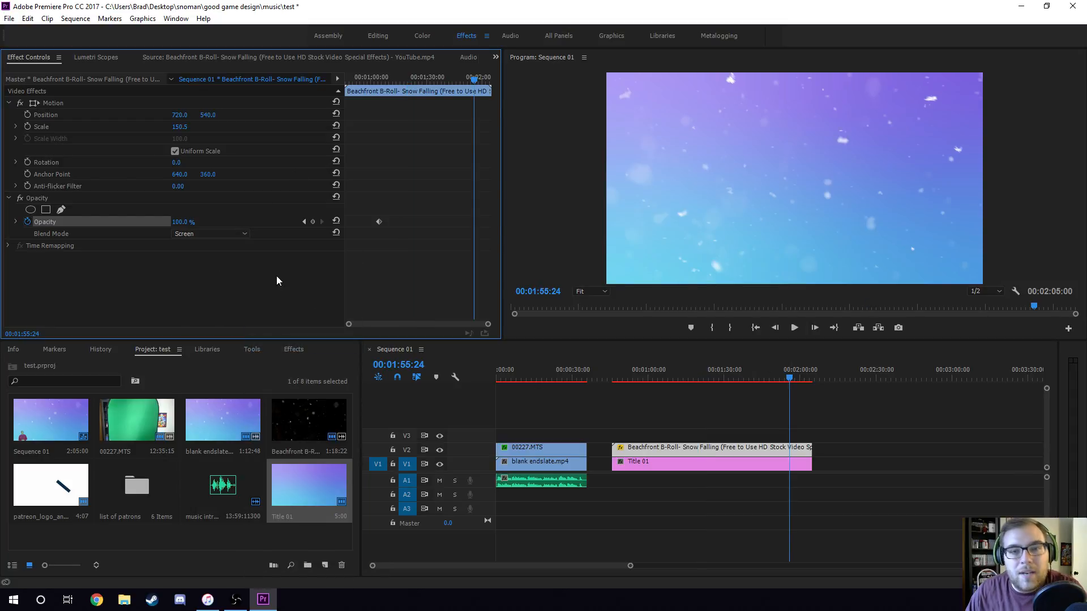
- Try the Darken, Multiply and Color Burn blend modes on the snow clip and return to Screen
left_click(219, 233)
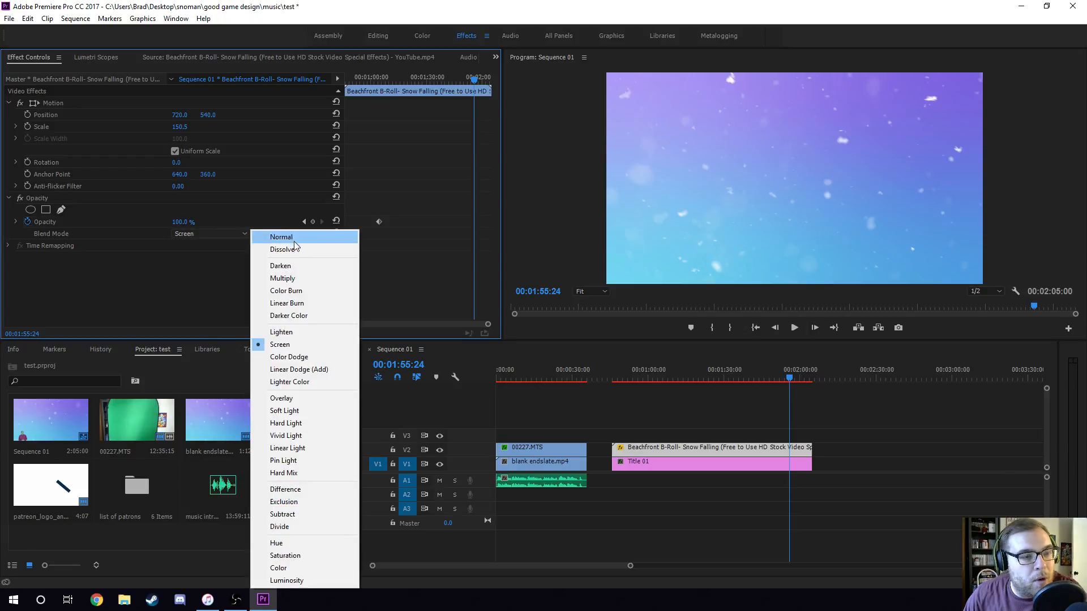
left_click(297, 266)
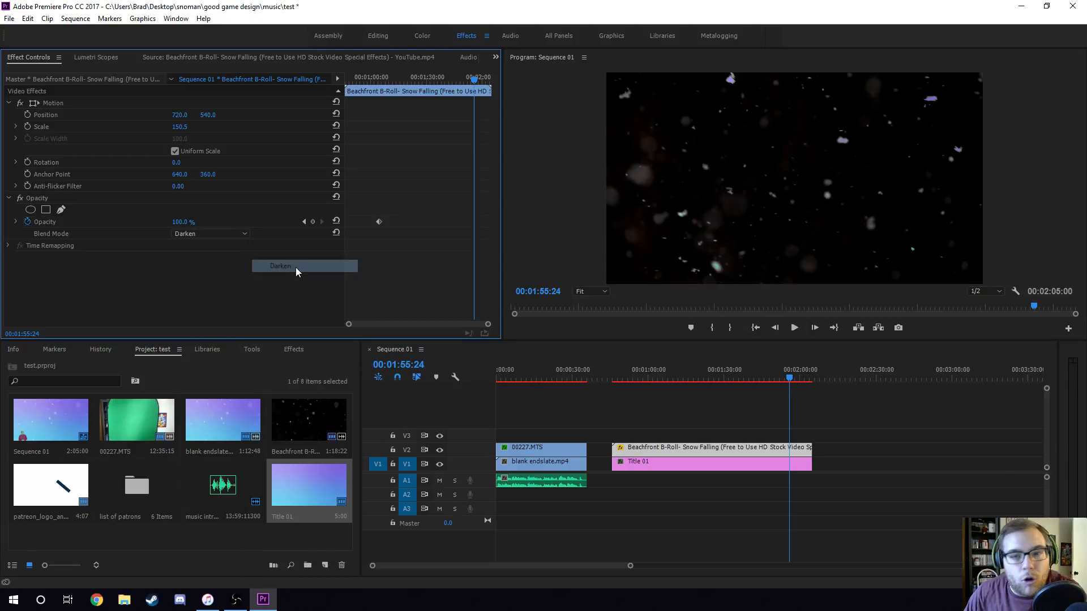
left_click(226, 234)
left_click(276, 278)
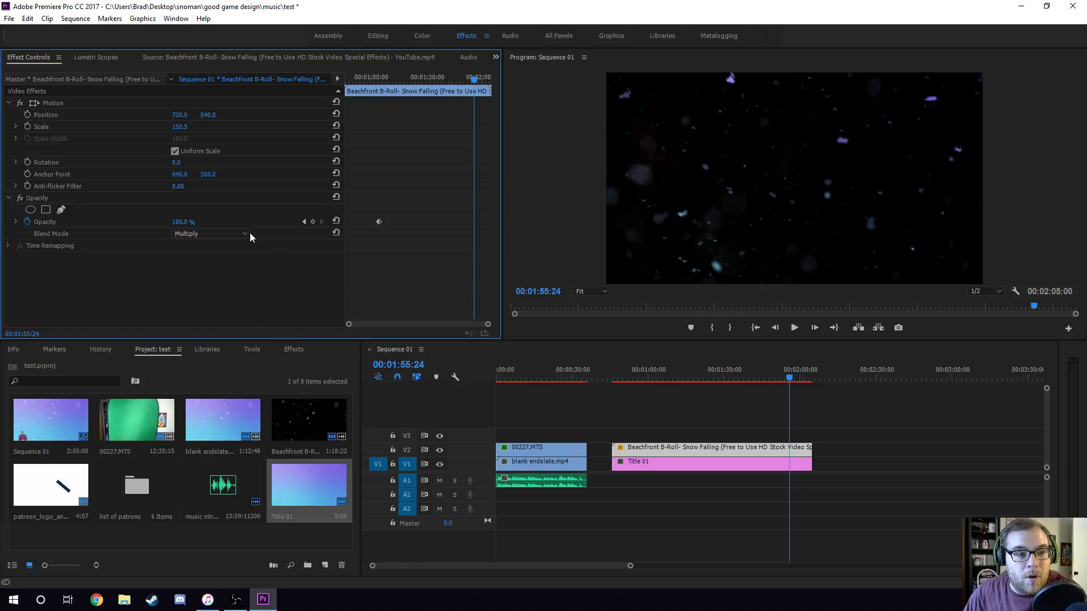
left_click(251, 234)
left_click(295, 292)
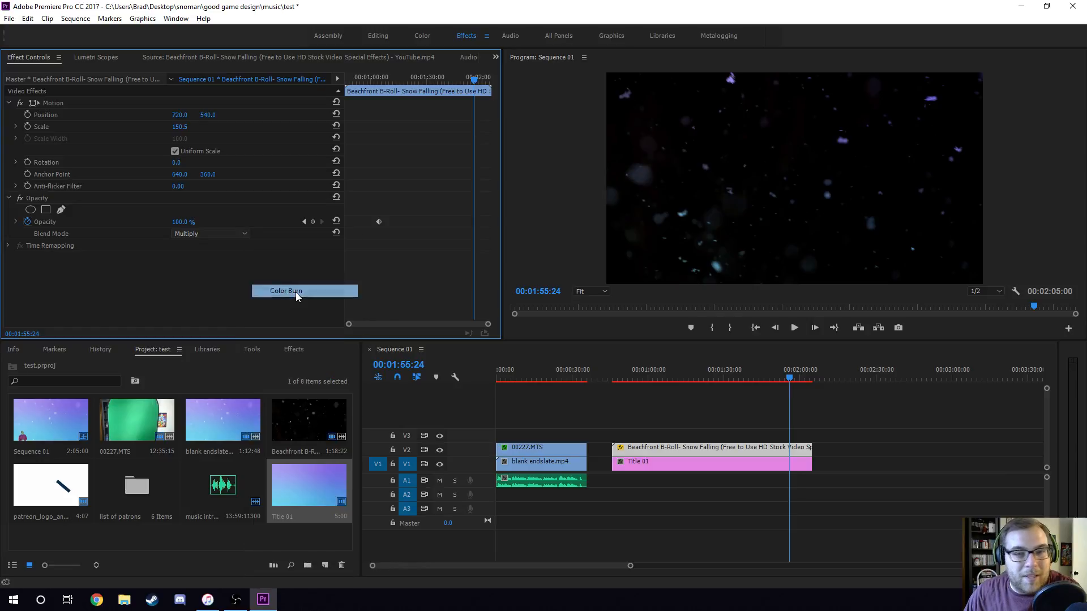
left_click(219, 234)
left_click(296, 345)
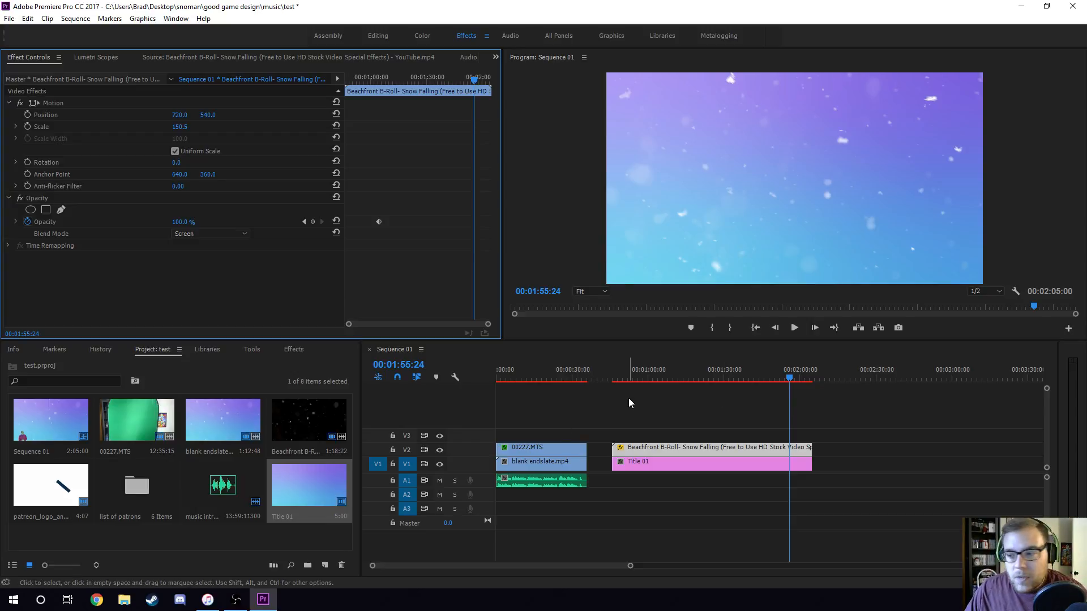
- Preview the Patreon logo animation source and open Sequence 01 from the list of patrons bin
left_click(682, 401)
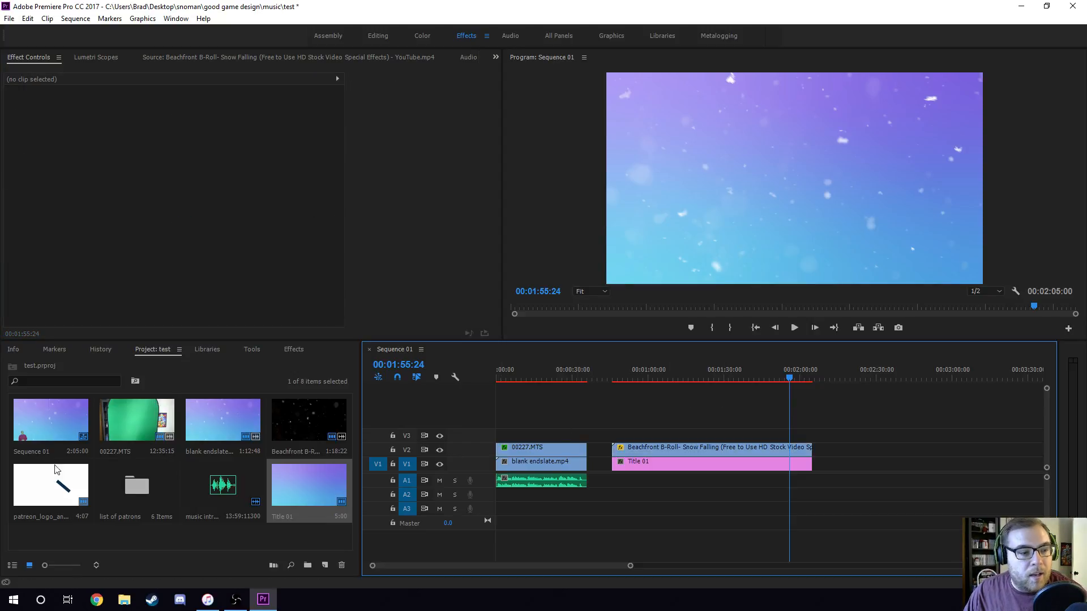
double_click(47, 485)
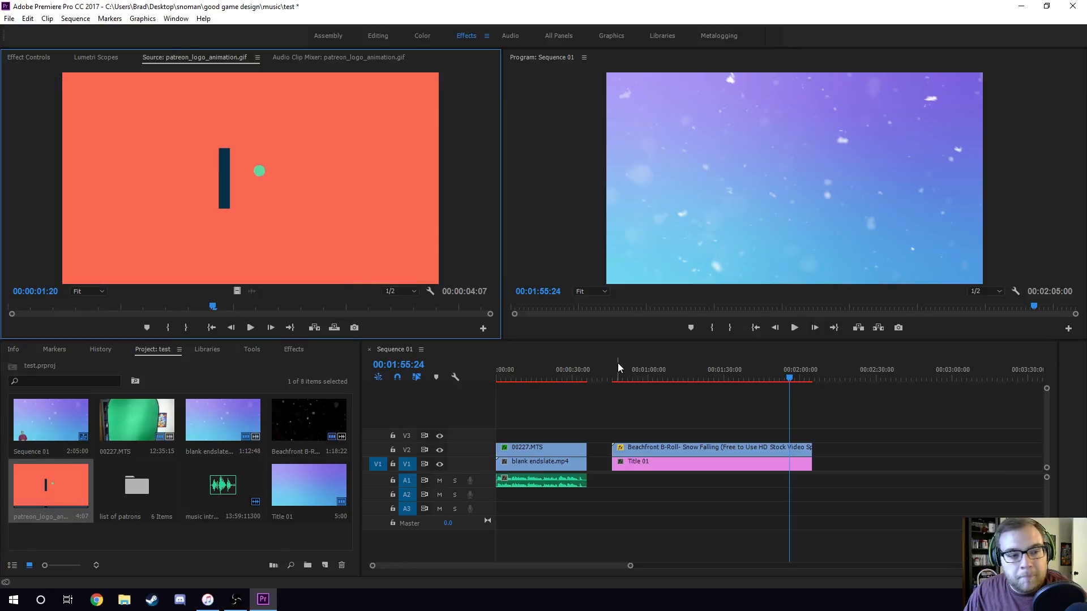
double_click(141, 475)
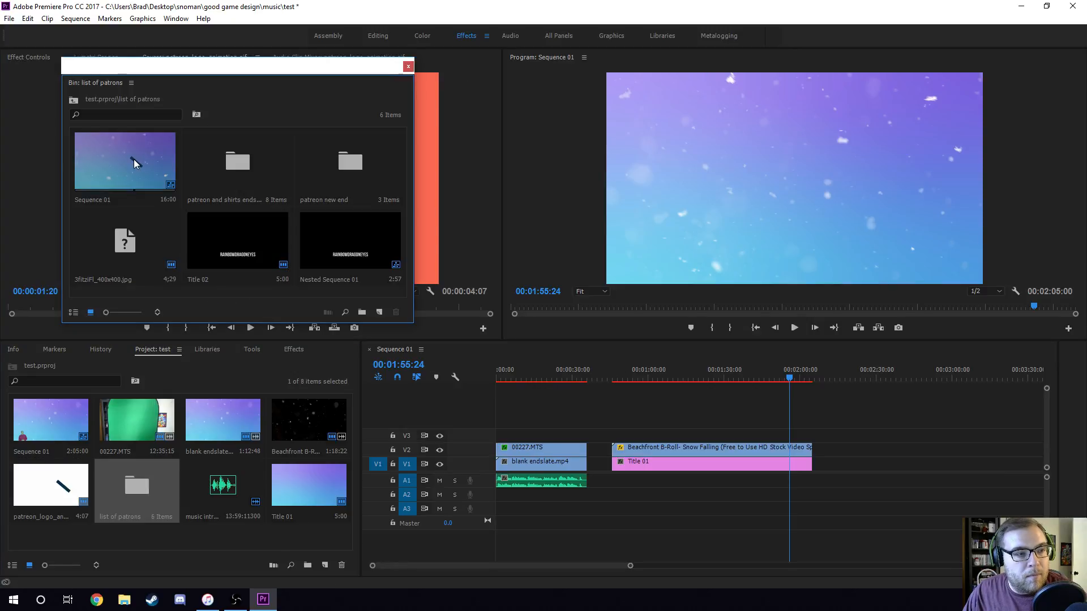
double_click(133, 158)
left_click(537, 375)
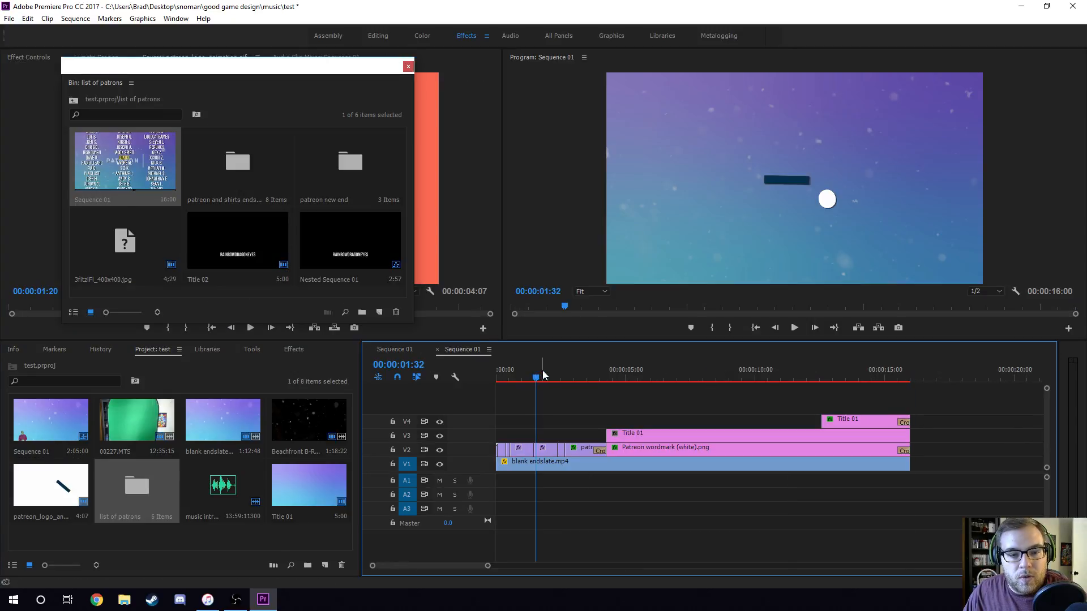
left_click(408, 66)
- Examine the opacity settings of blank endslate.mp4 in the patron sequence and scrub through the Patreon logo animation
left_click(560, 463)
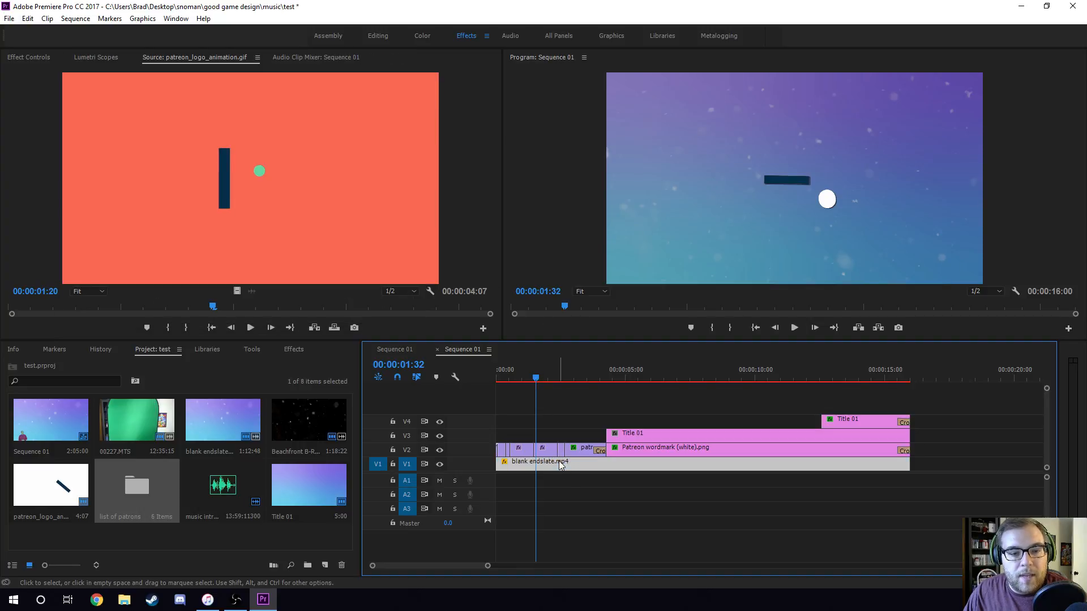
left_click(25, 58)
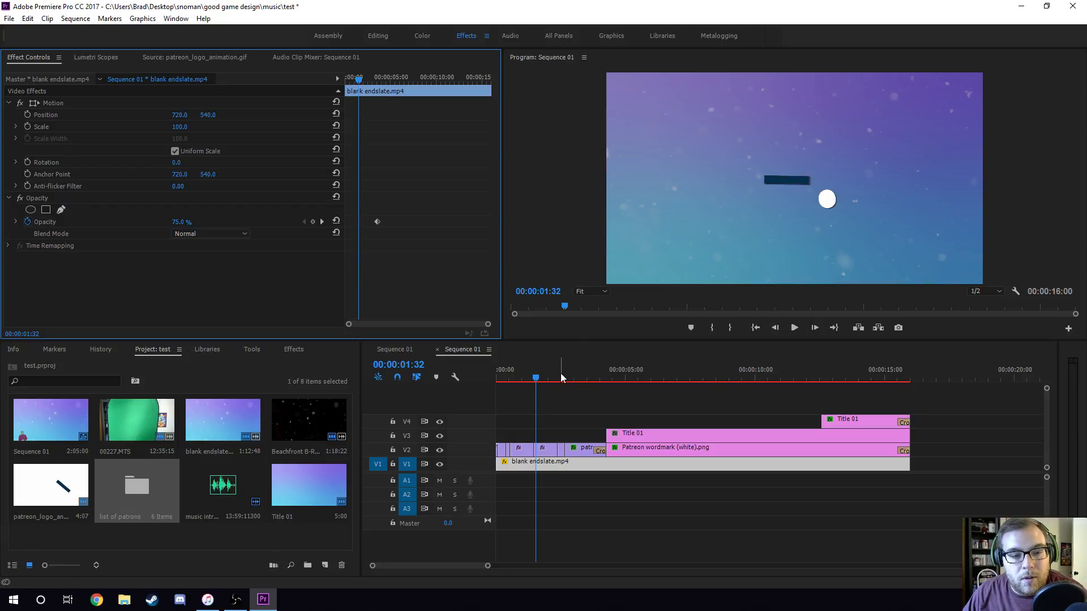
left_click_drag(539, 384, 577, 379)
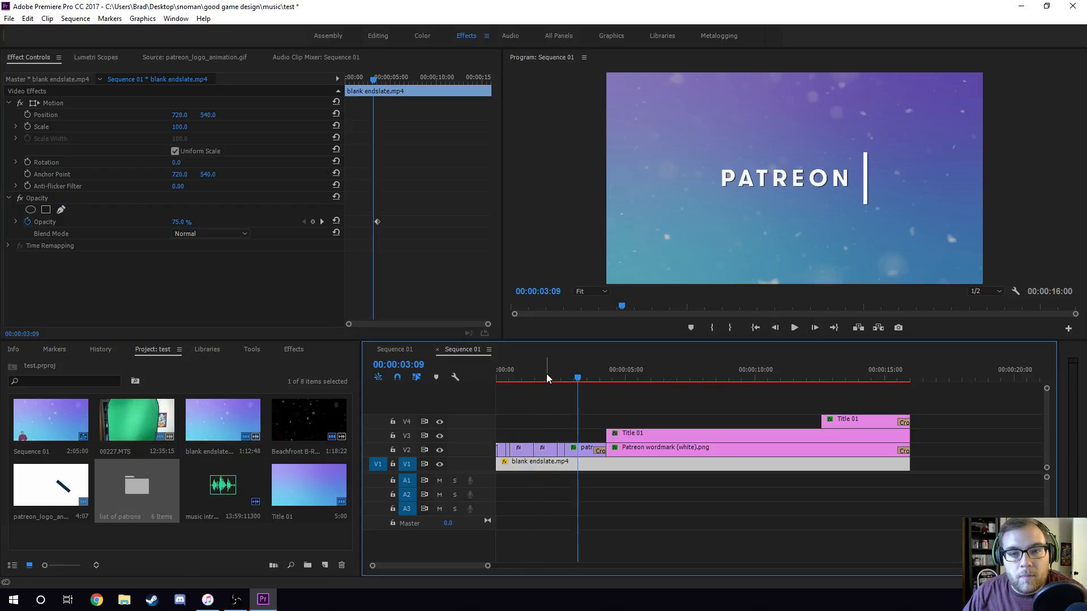
left_click(527, 375)
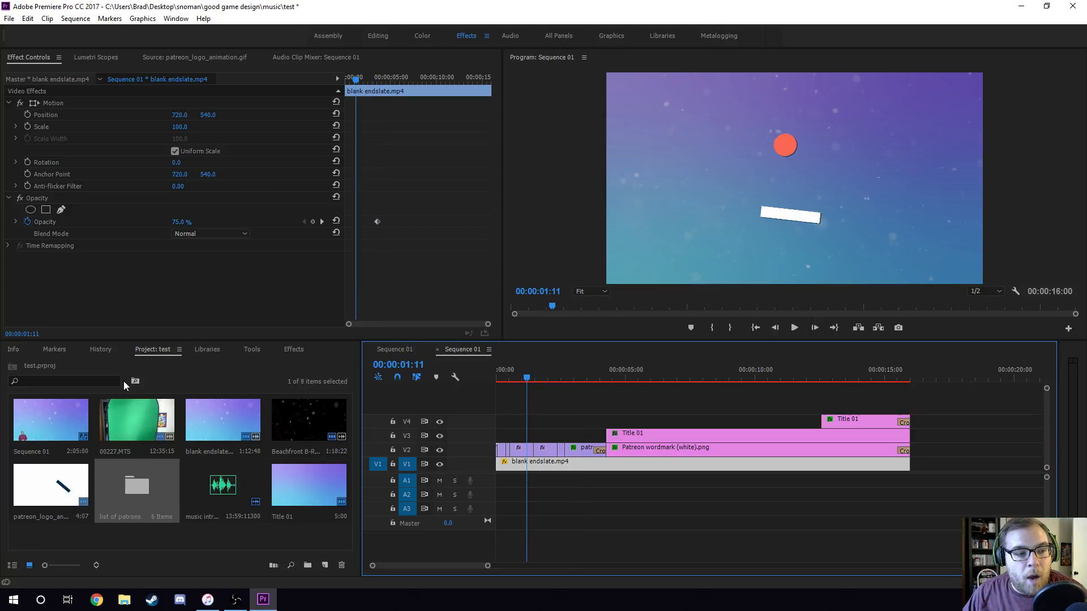
- Return to the sequence containing the presenter clip and delete the Beachfront snow clip together with the Title 01 gradient beneath it
left_click(396, 349)
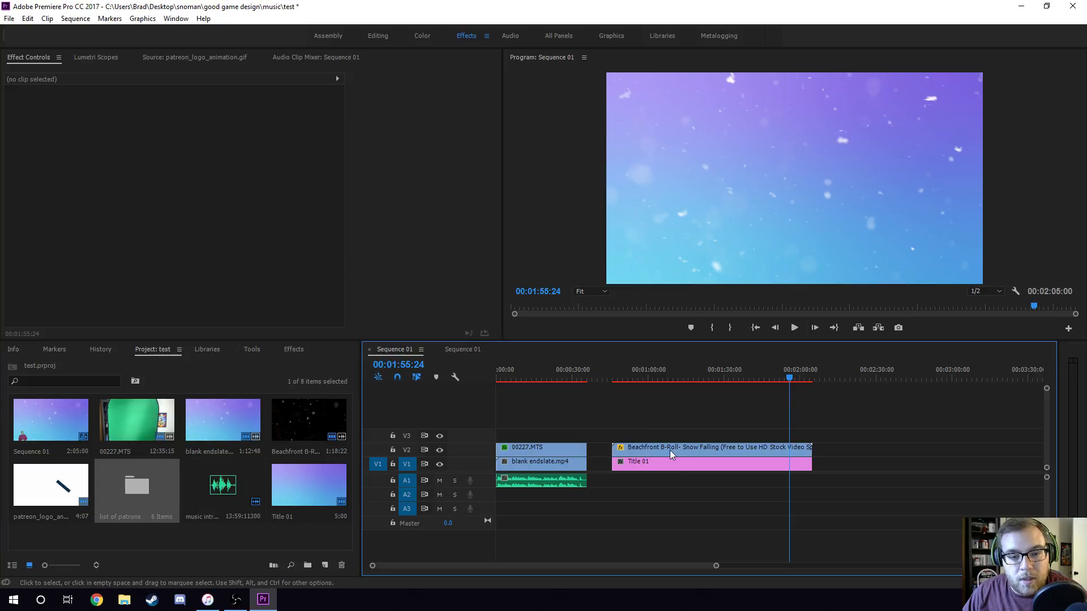
left_click_drag(623, 423, 684, 477)
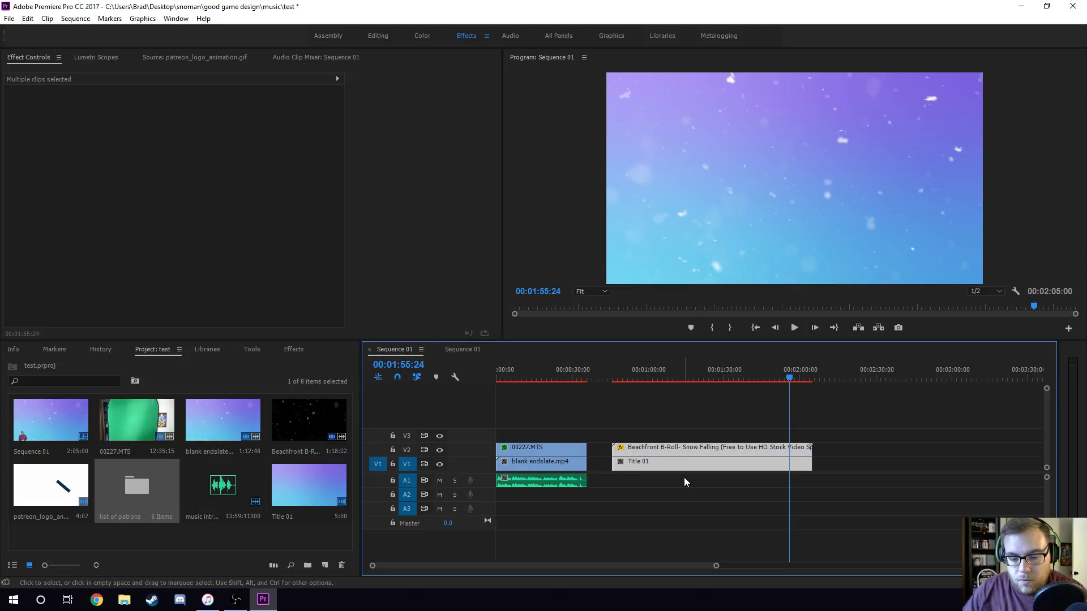
key("Delete")
- Place blank endslate.mp4 on V1 after the presenter section and patreon_logo_animation.gif above it on V2
left_click_drag(208, 410, 672, 470)
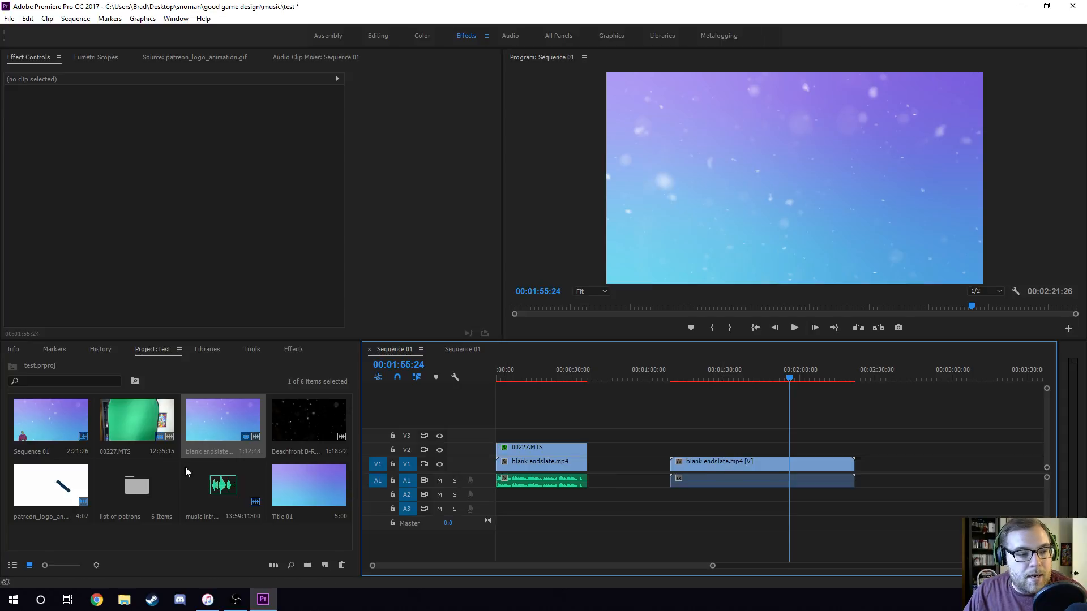
left_click_drag(72, 504, 786, 450)
left_click(779, 372)
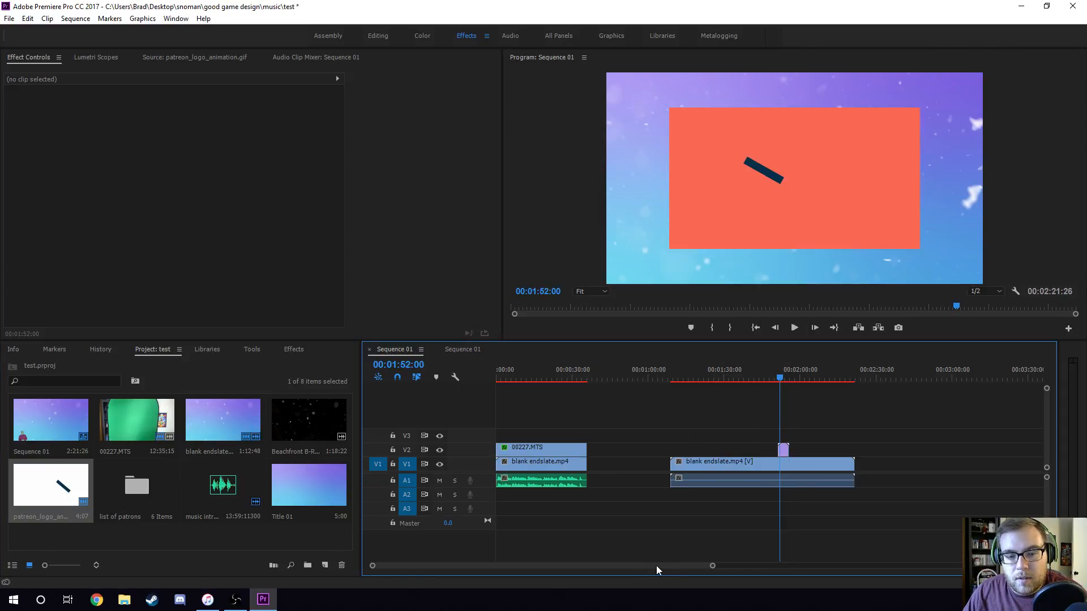
- Trim the start of the Patreon logo animation on V2 to 00:01:51:19, where the navy background is showing
scroll(657, 565, "up", 4)
scroll(657, 565, "up", 2)
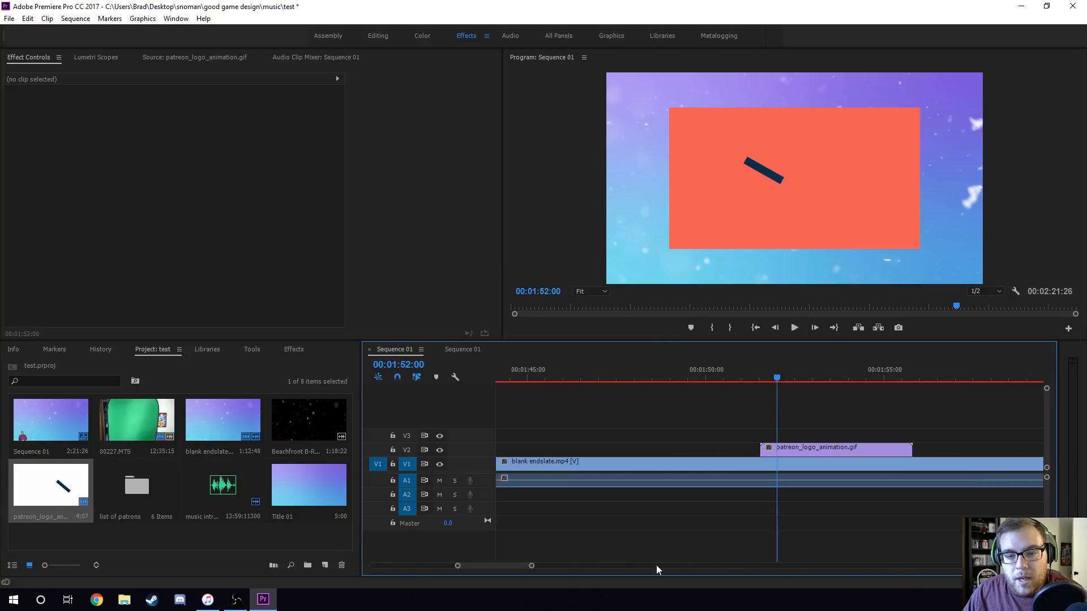
left_click(763, 379)
key("Right")
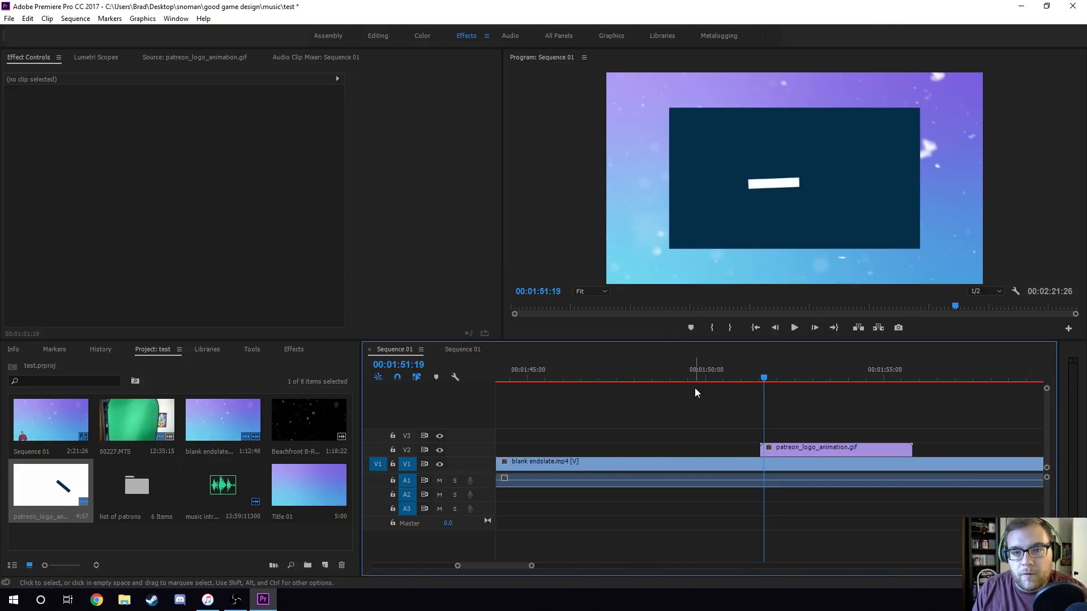
left_click(763, 451)
left_click(761, 450)
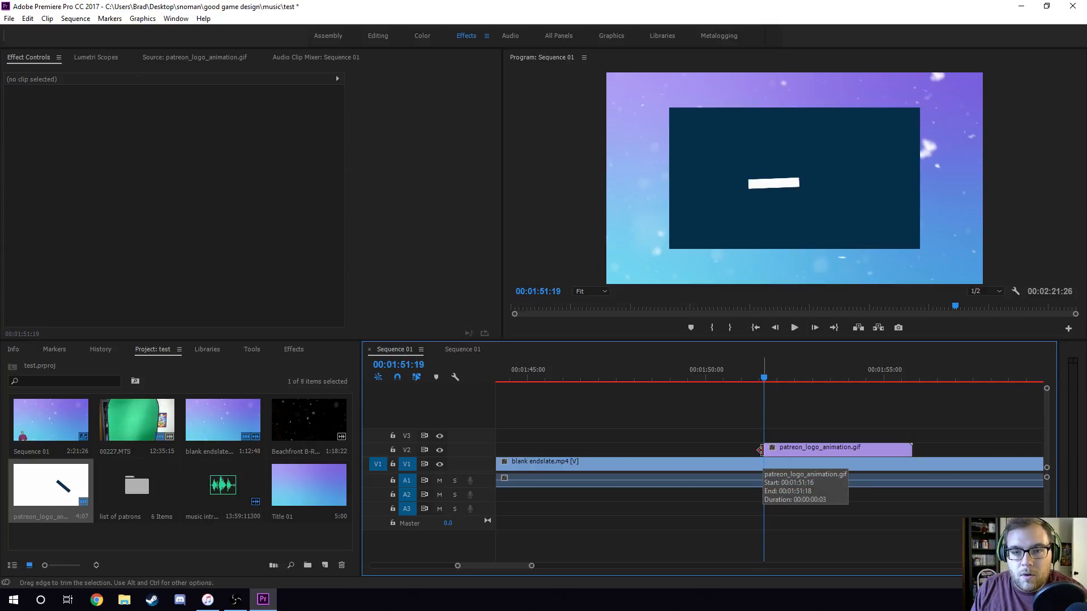
- Split the Patreon logo clip with the Razor tool at 00:01:51:28, where the background changes from navy to orange
key("Right")
key("Right")
key("Right")
key("Right")
key("Right")
key("Right")
key("Right")
key("Right")
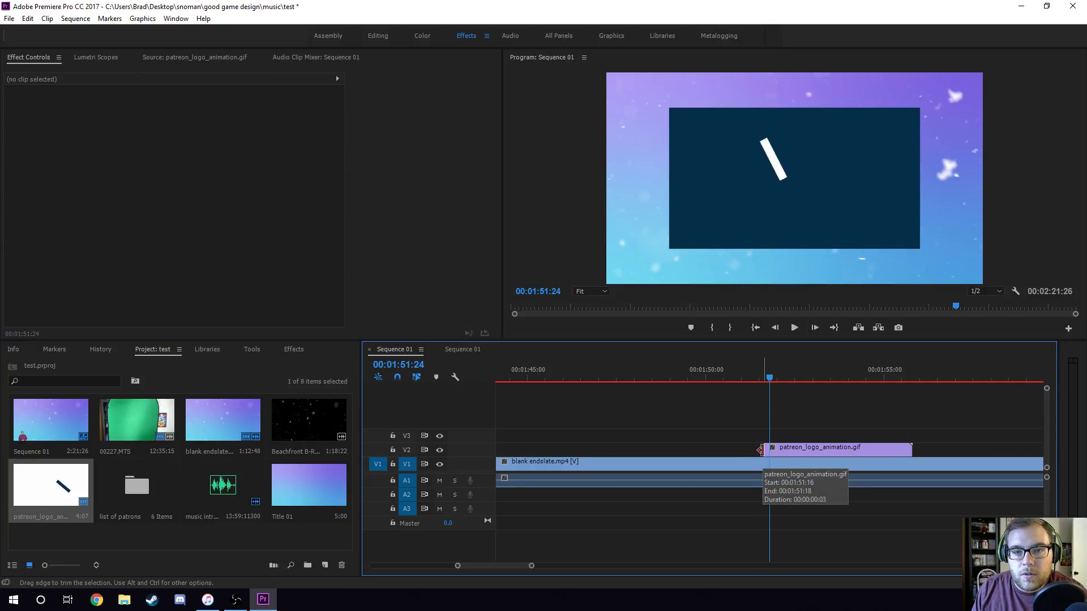
key("Right")
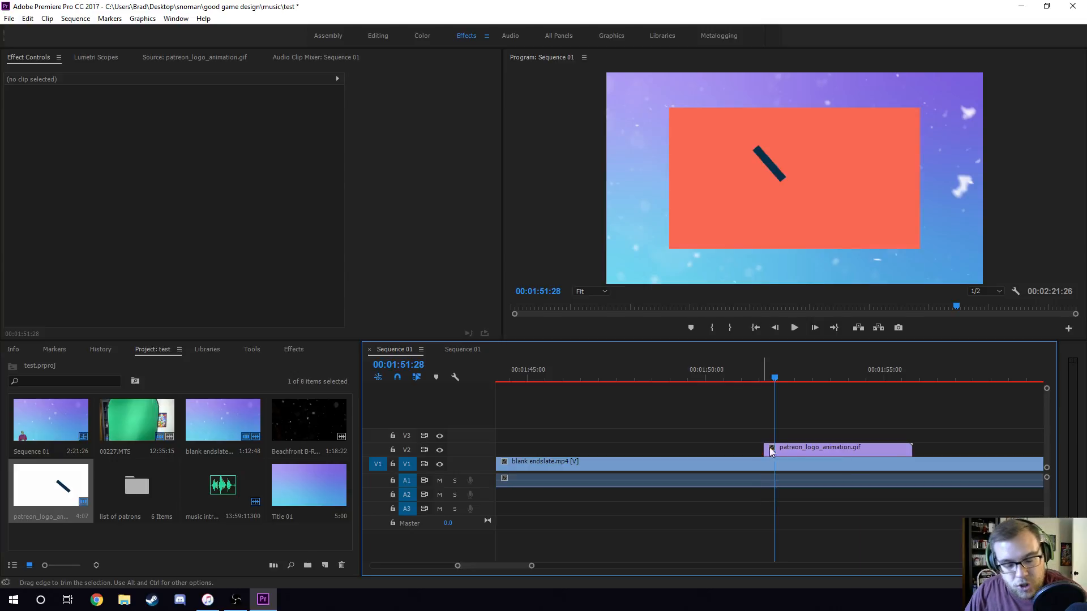
key("c")
- Split the logo clip at about 00:01:52:03, where the orange background changes back to navy
key("Right")
key("Right")
key("Right")
key("Right")
key("Right")
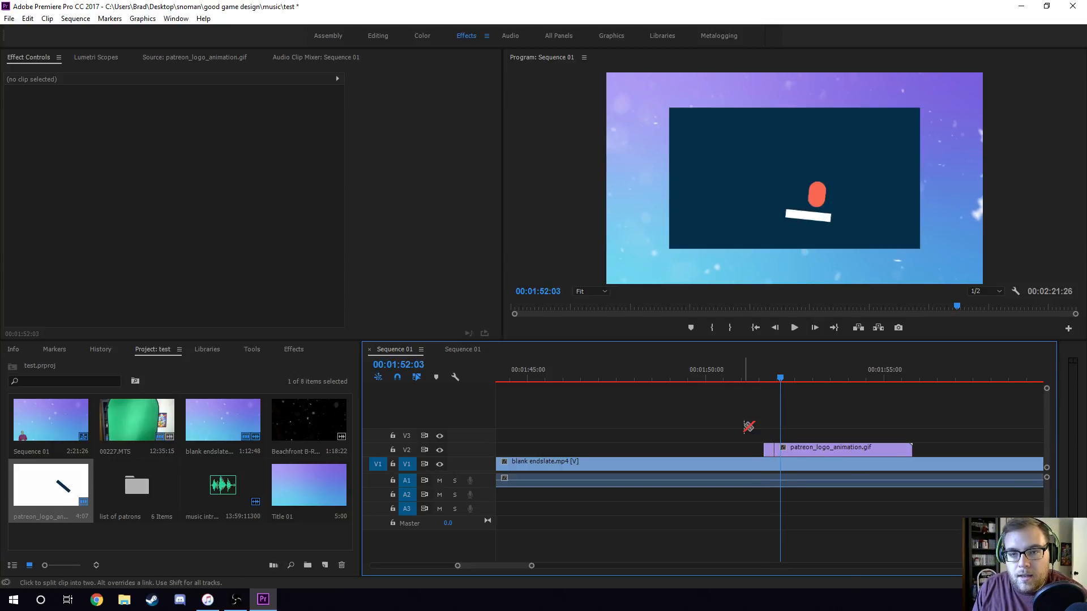
key("Right")
key("Right")
key("Right")
key("Right")
key("Right")
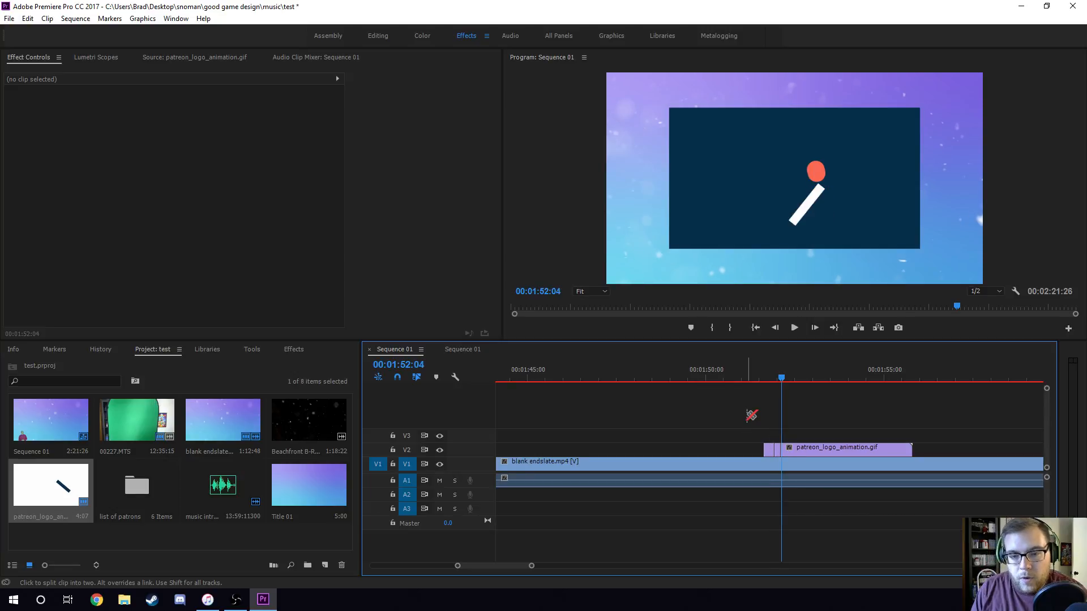
- Advance frame by frame to the next navy-to-orange background change and split the logo clip at 00:01:53:01
key("Right")
key("Right")
key("Right")
key("Right")
key("Right")
key("Right")
key("Right")
key("Right")
key("Right")
key("Right")
key("Right")
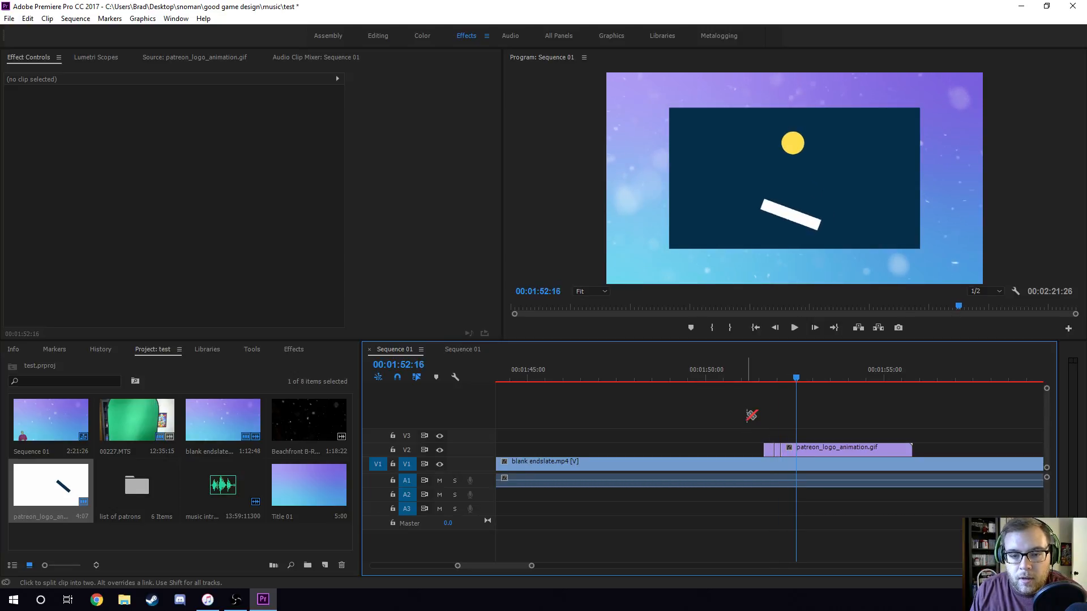
key("Right")
key("Right")
key("Right")
key("Right")
key("Right")
key("Right")
key("Right")
key("Right")
key("Right")
key("Right")
key("Right")
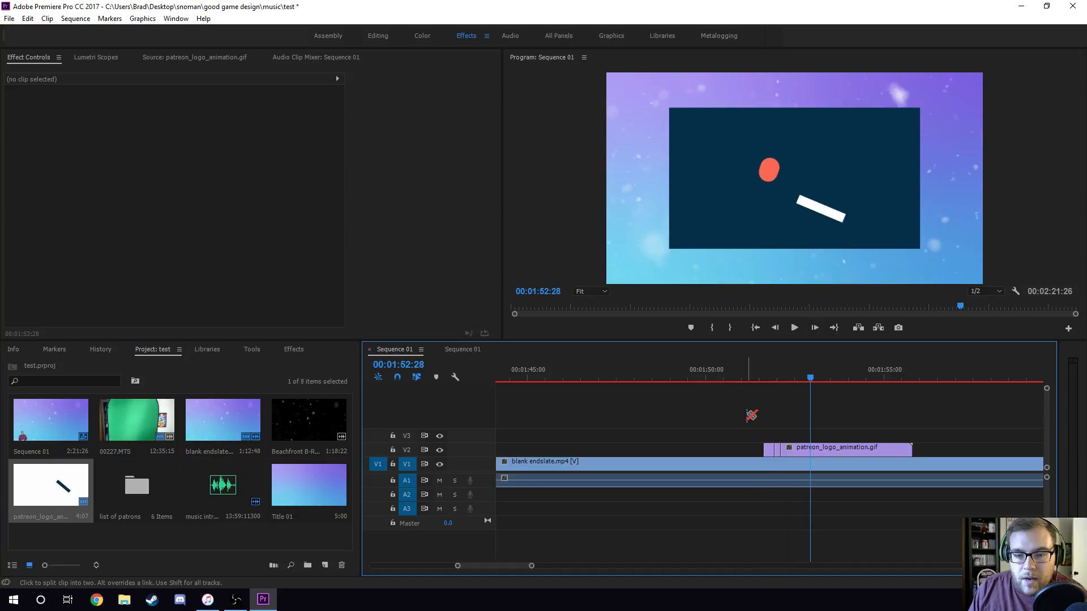
key("Right")
key("Right")
key("Right")
key("Right")
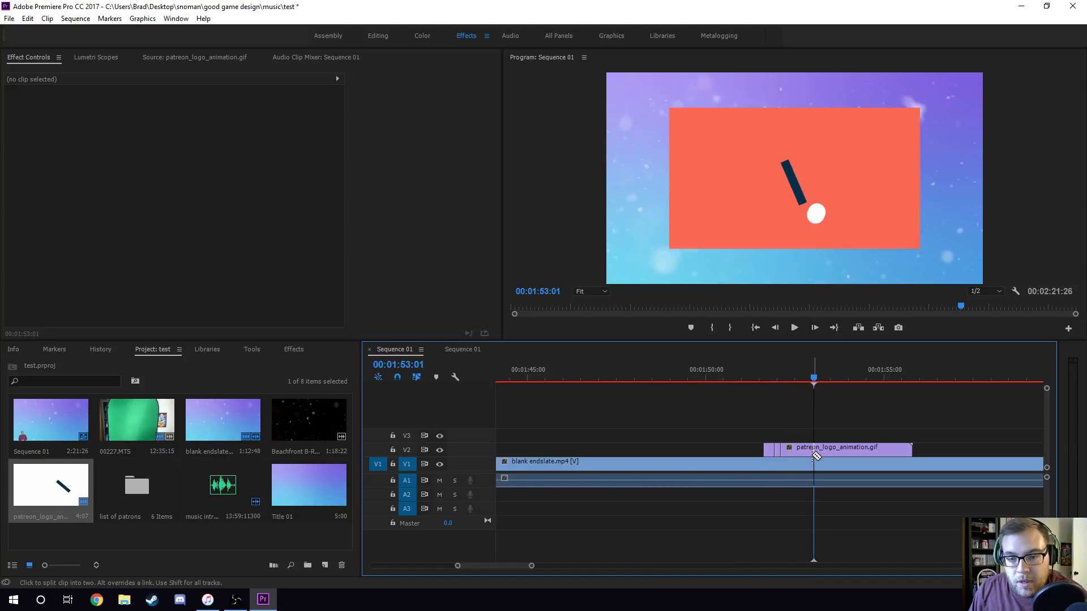
left_click(817, 448)
- Advance to the end of the second orange section and split the logo clip at 00:01:53:26
key("Right")
key("Right")
key("Right")
key("Right")
key("Right")
key("Right")
key("Right")
key("Right")
key("Right")
key("Right")
key("Right")
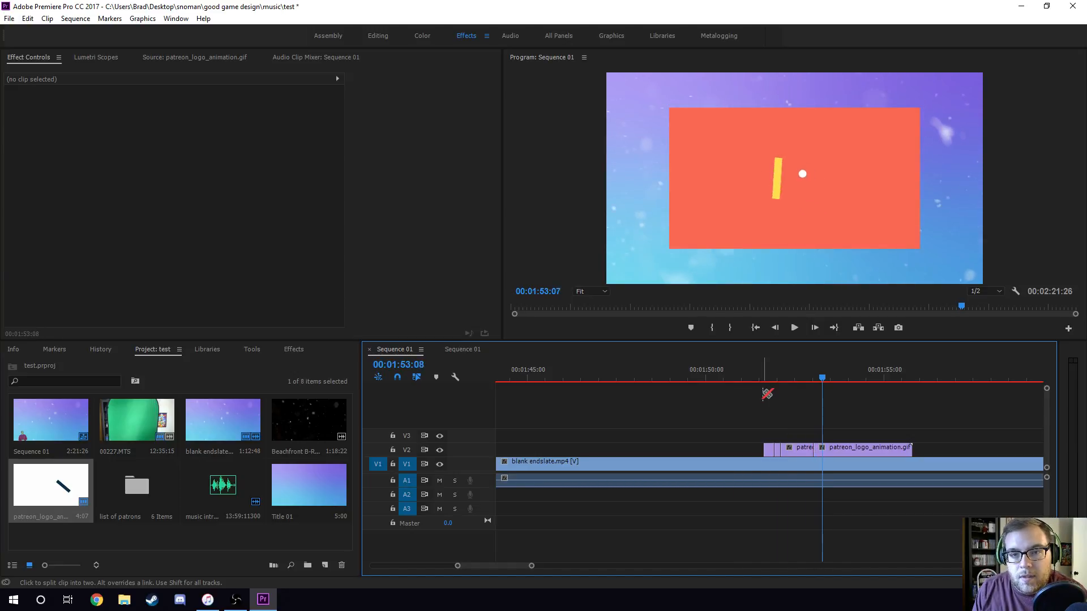
key("Right")
key("Right")
key("Right")
key("Right")
key("Right")
key("Right")
key("Right")
key("Right")
key("Right")
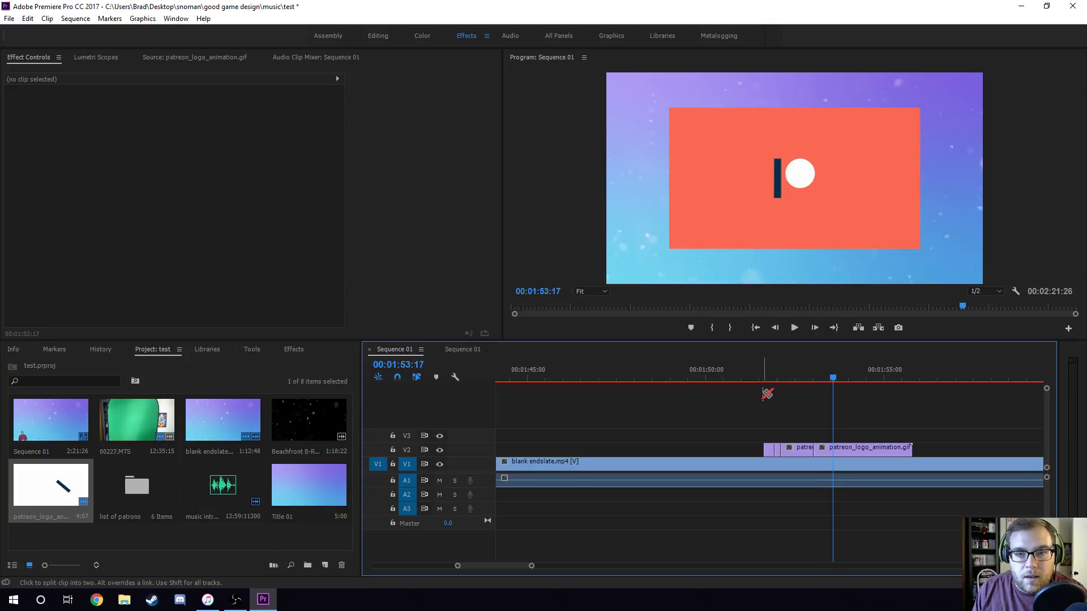
key("Right")
key("Right")
key("Right")
key("Right")
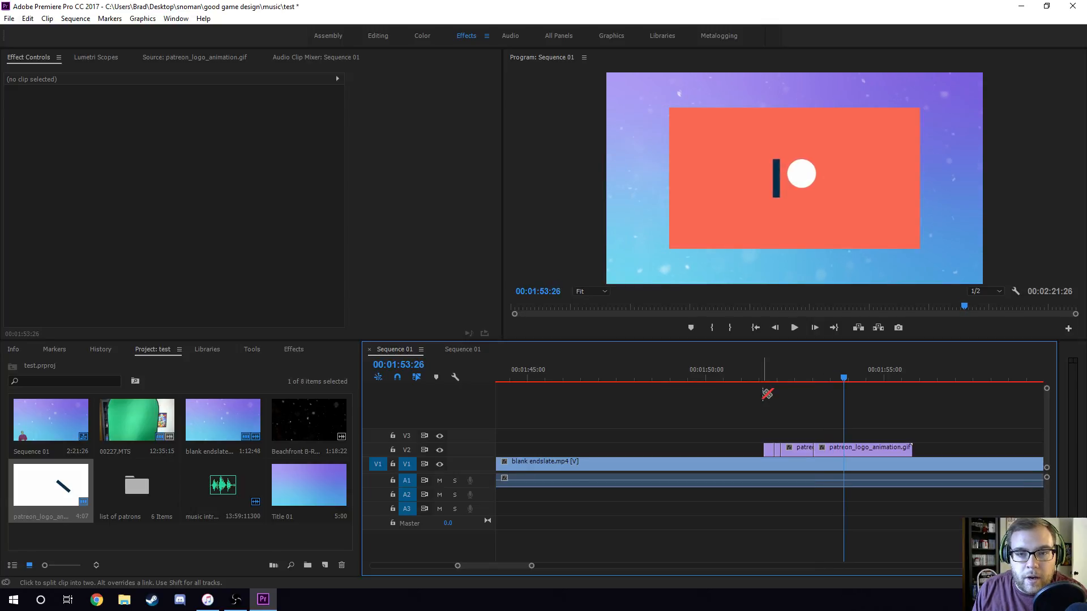
left_click(846, 448)
- Split the logo clip at 00:01:54:07, where the final navy section begins, and return to the Selection tool
key("Right")
key("Right")
key("Right")
key("Right")
key("Right")
key("Right")
key("Right")
key("Right")
key("Right")
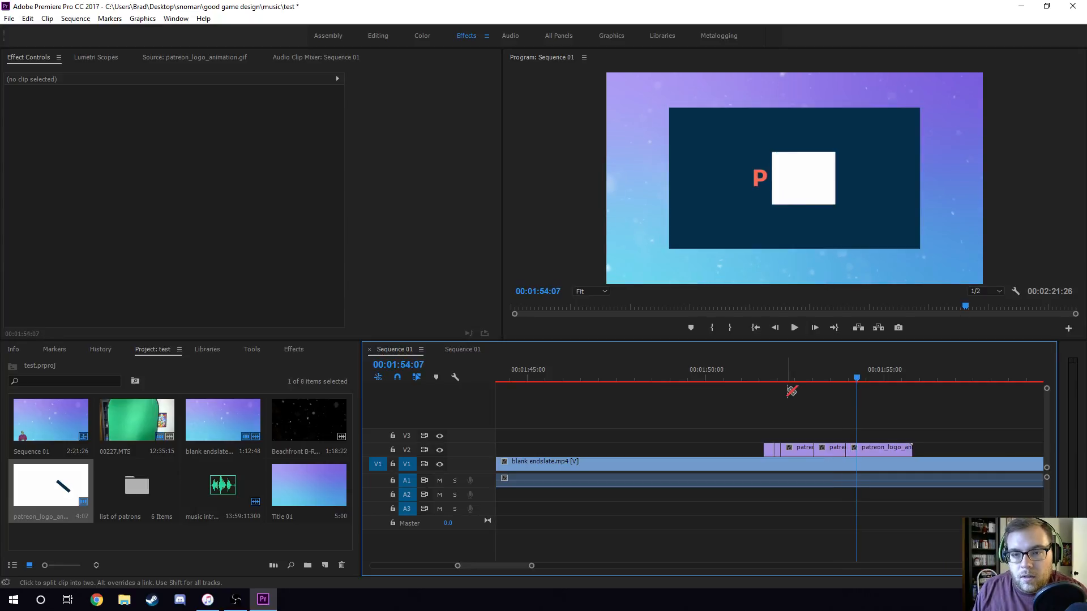
left_click(858, 450)
key("v")
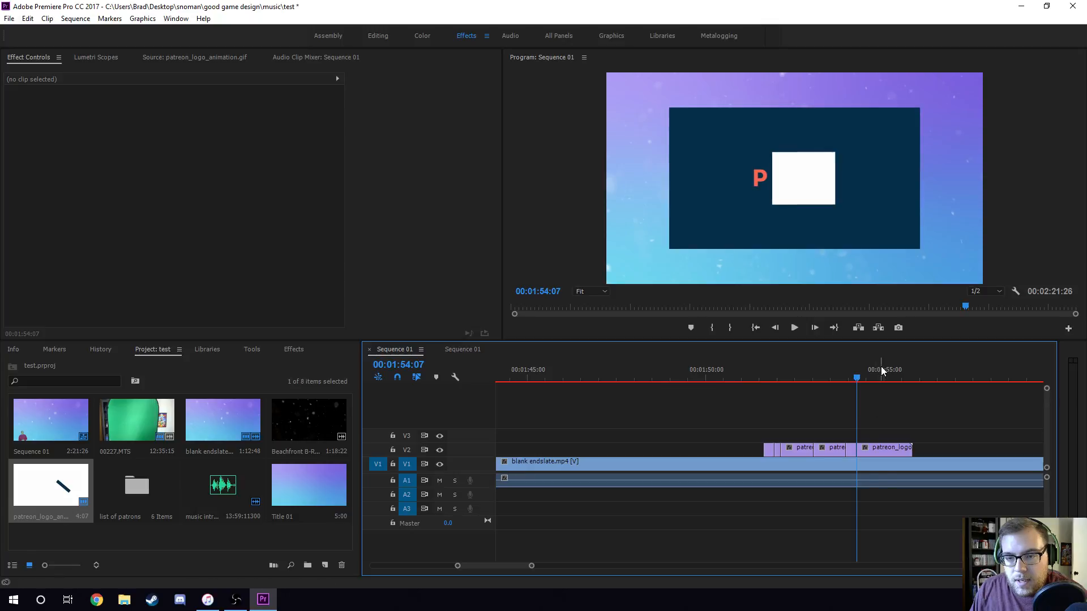
- Apply the Ultra Key effect to the first logo segment and sample its navy background as the key color
left_click_drag(883, 365, 906, 365)
left_click(770, 371)
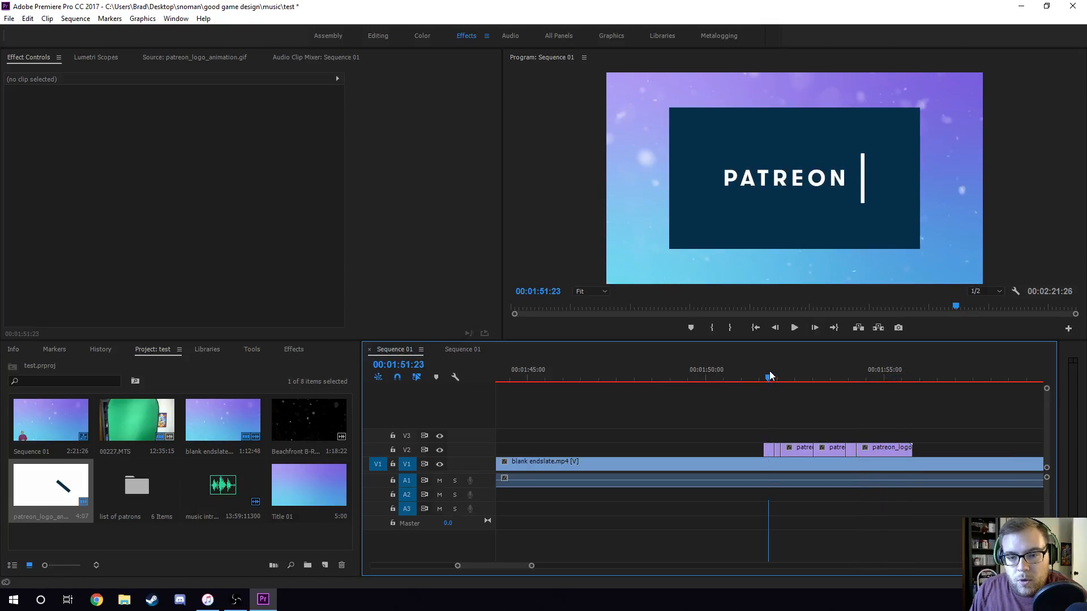
left_click(770, 450)
left_click(294, 350)
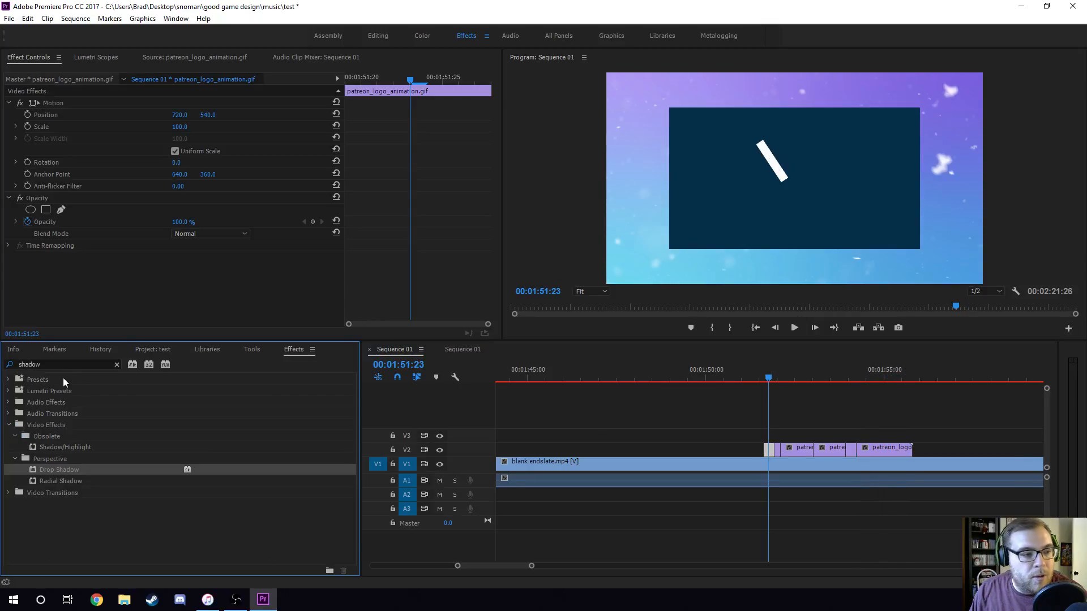
double_click(49, 364)
type("ultra")
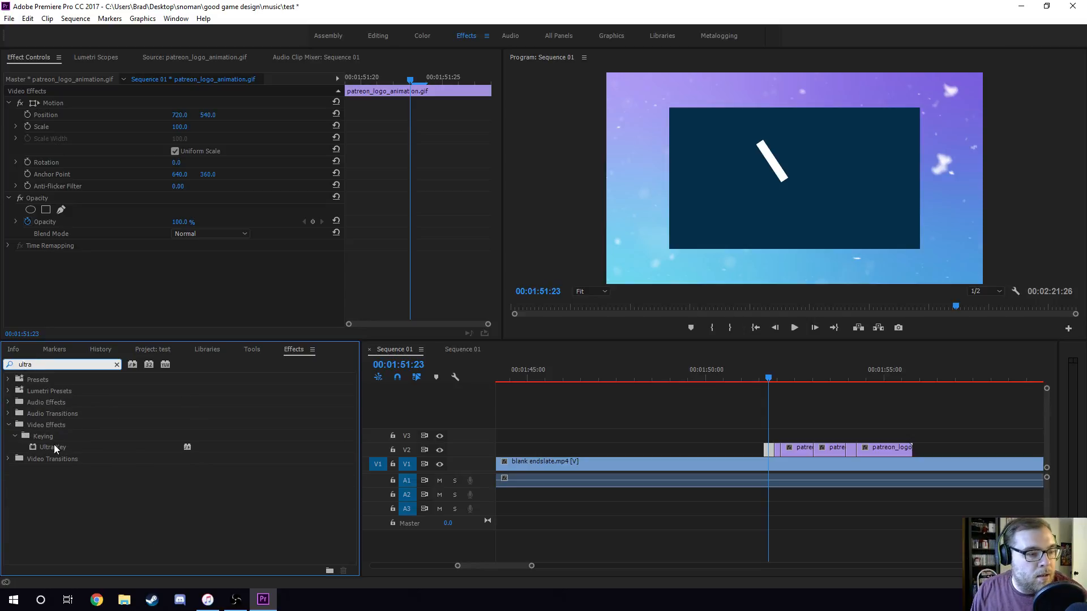
left_click_drag(54, 447, 69, 304)
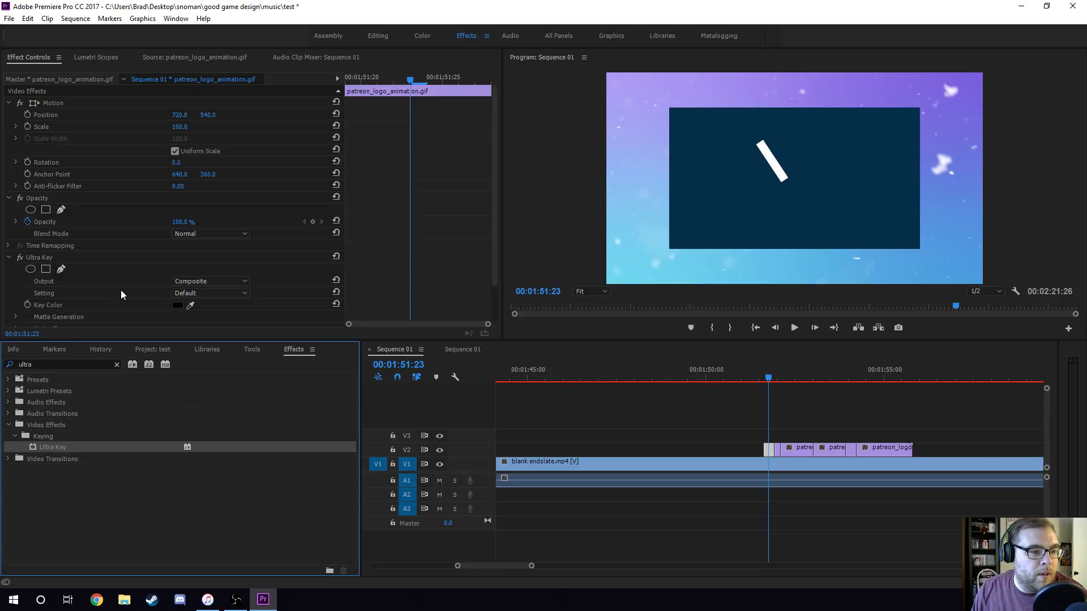
scroll(126, 276, "down", 2)
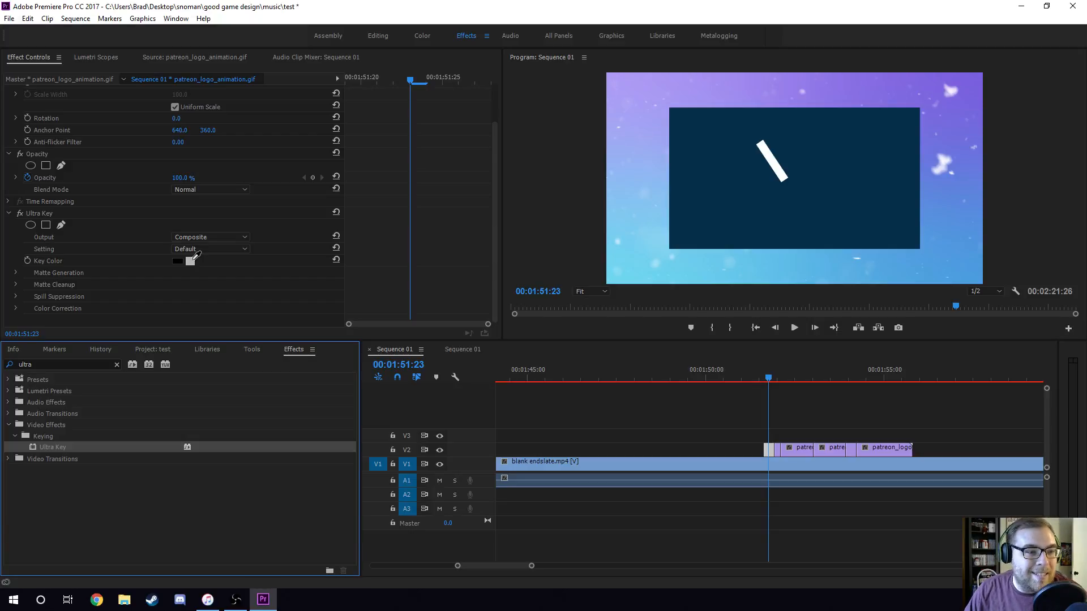
left_click_drag(195, 255, 699, 145)
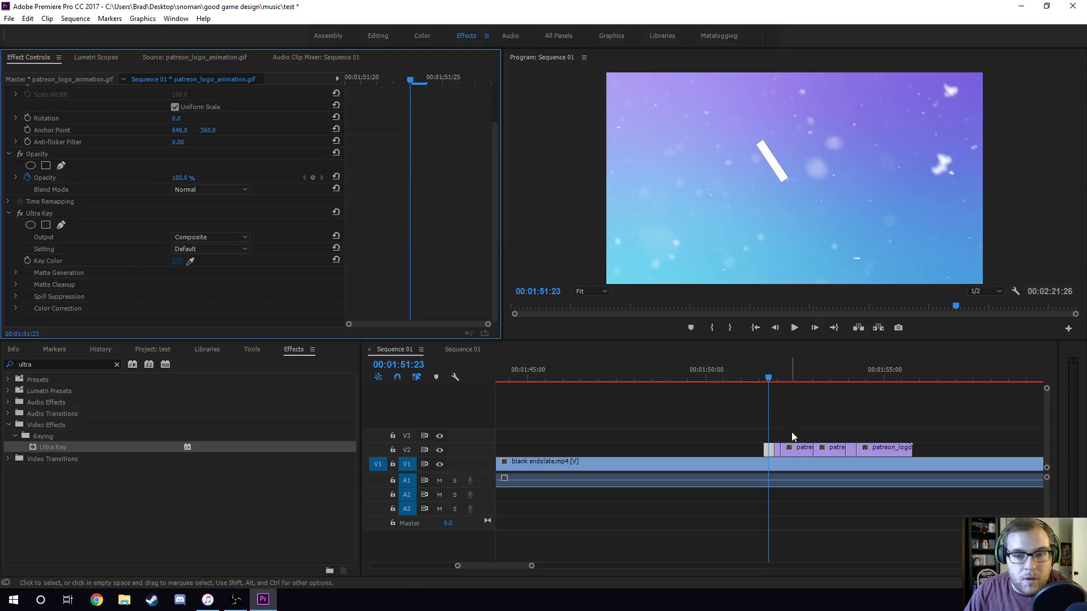
- Apply the Ultra Key effect to all the remaining Patreon logo segments at once
left_click_drag(772, 378, 777, 378)
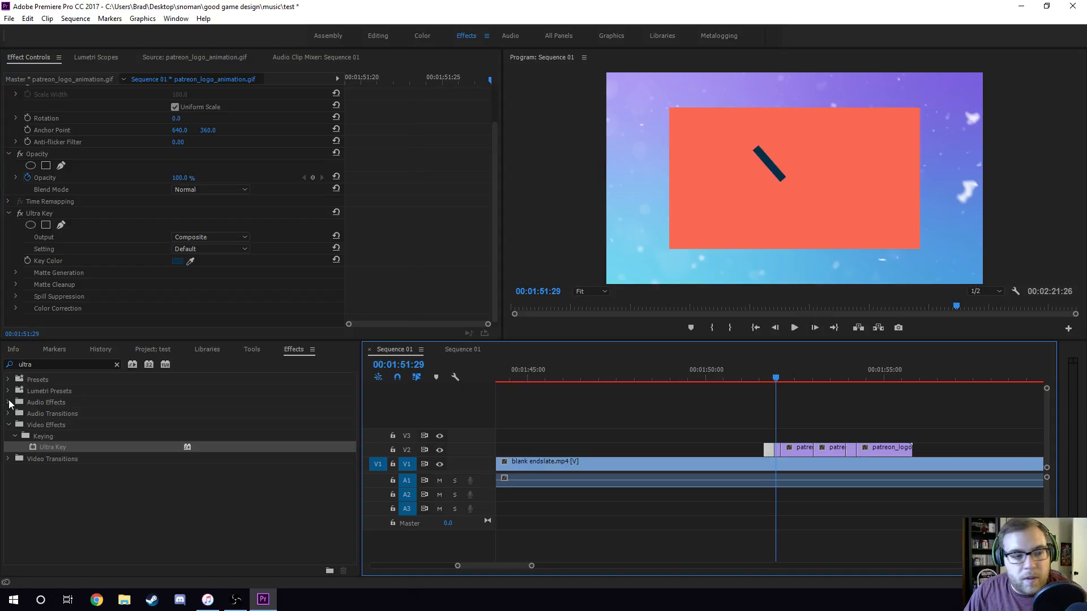
left_click(776, 449)
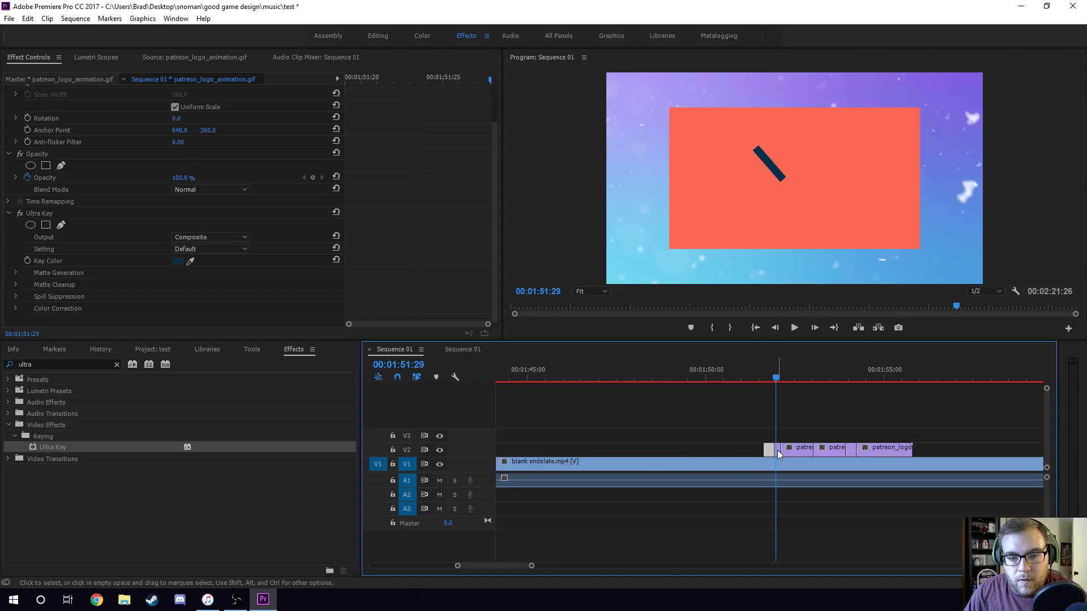
left_click_drag(929, 417, 773, 453)
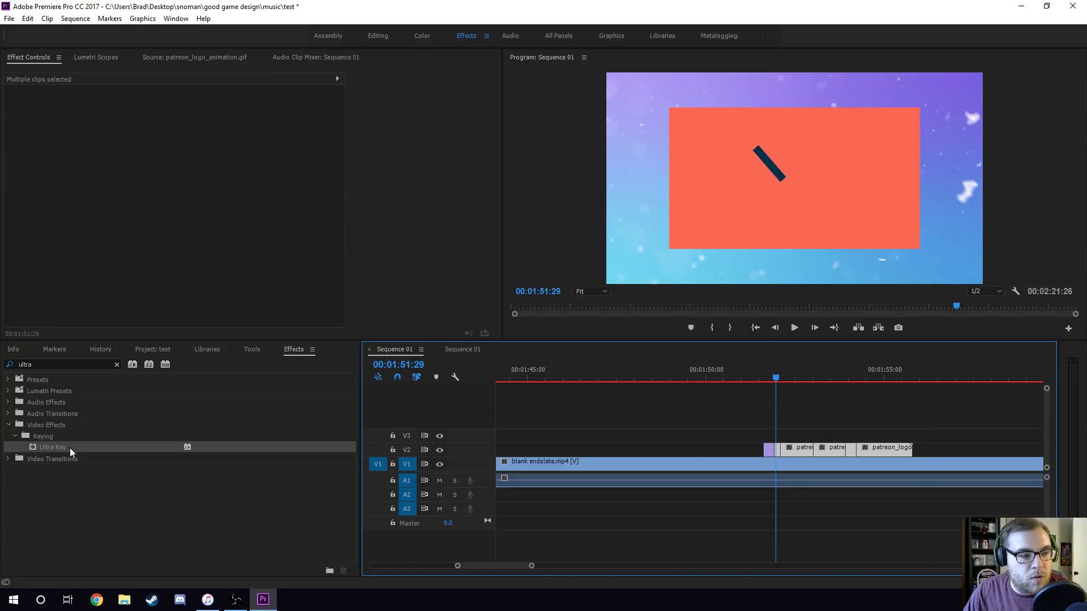
left_click_drag(70, 447, 786, 442)
- Set the second logo segment's Ultra Key color by sampling its orange background
left_click(786, 445)
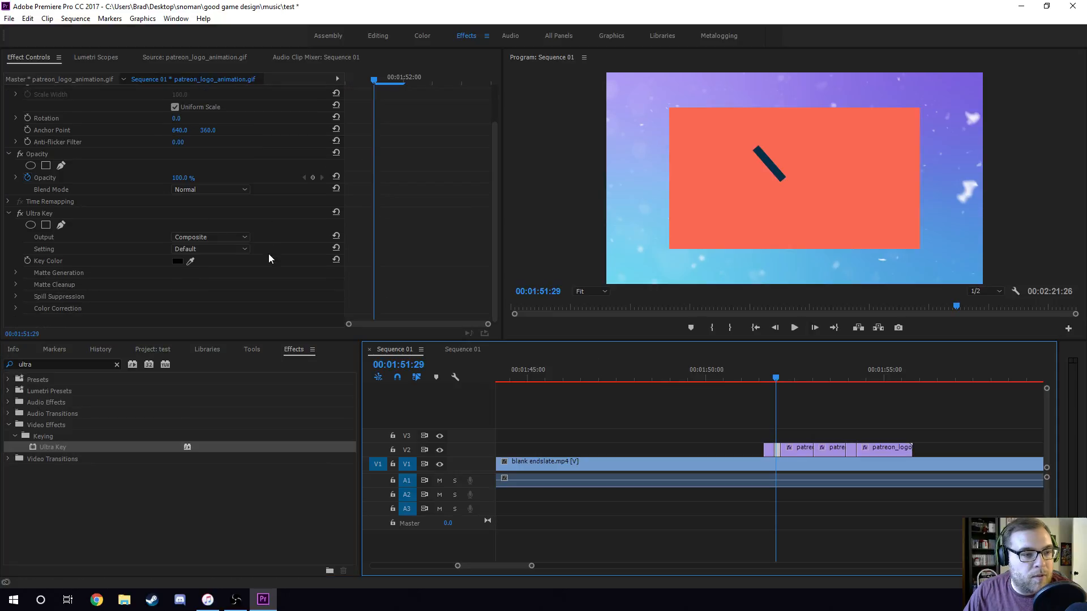
left_click(191, 261)
left_click(718, 177)
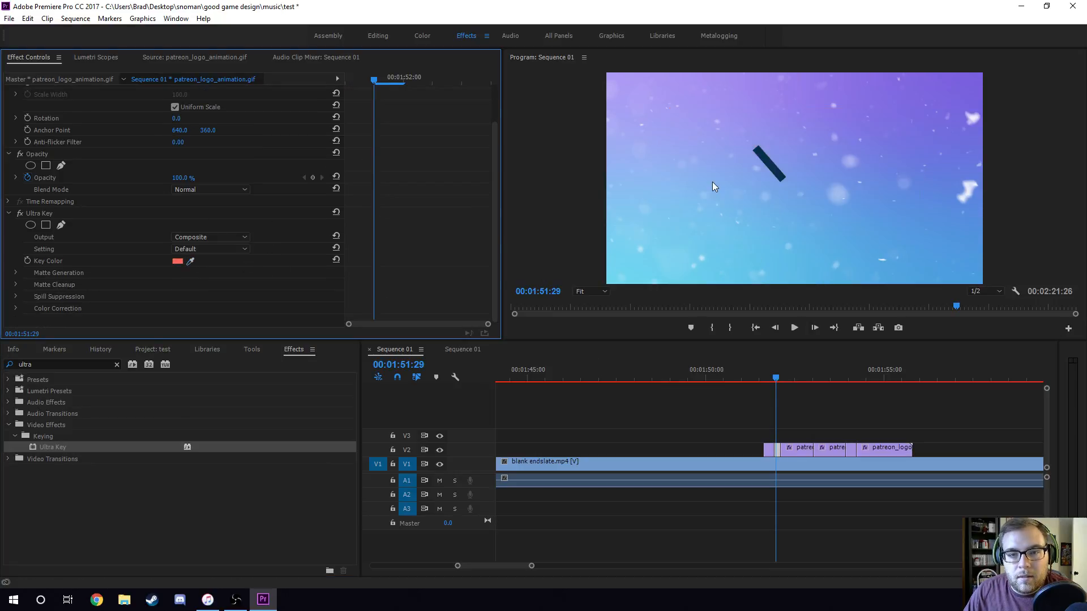
- Key out the third logo segment's background by sampling its navy as the Ultra Key color
left_click(793, 450)
left_click(788, 376)
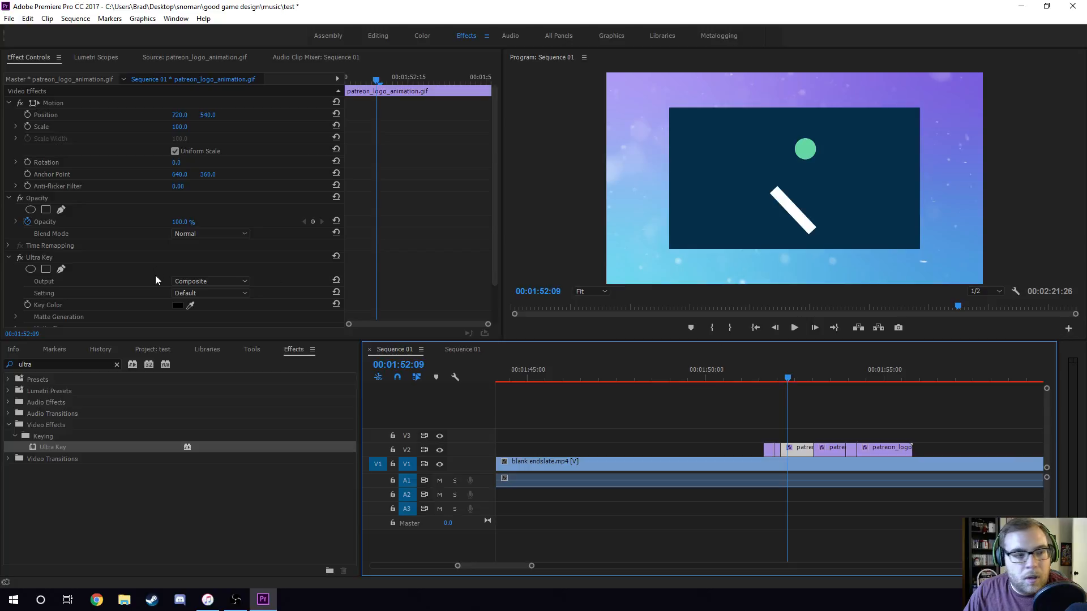
left_click(190, 305)
left_click(698, 183)
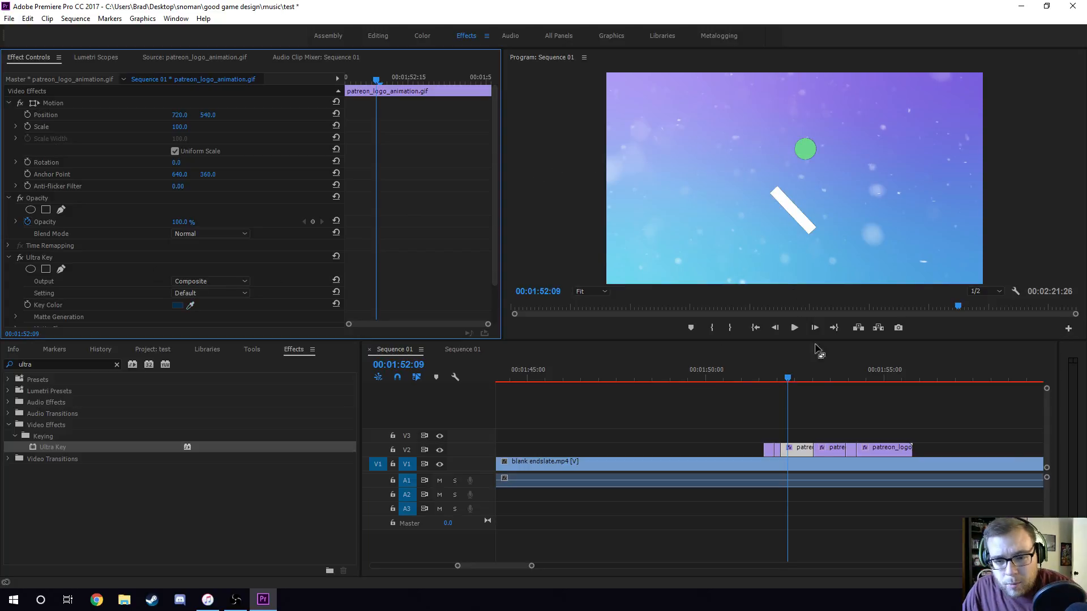
- Key out the fourth logo segment's background by sampling its orange at 00:01:53:06 as the Ultra Key color
left_click(820, 375)
left_click(831, 447)
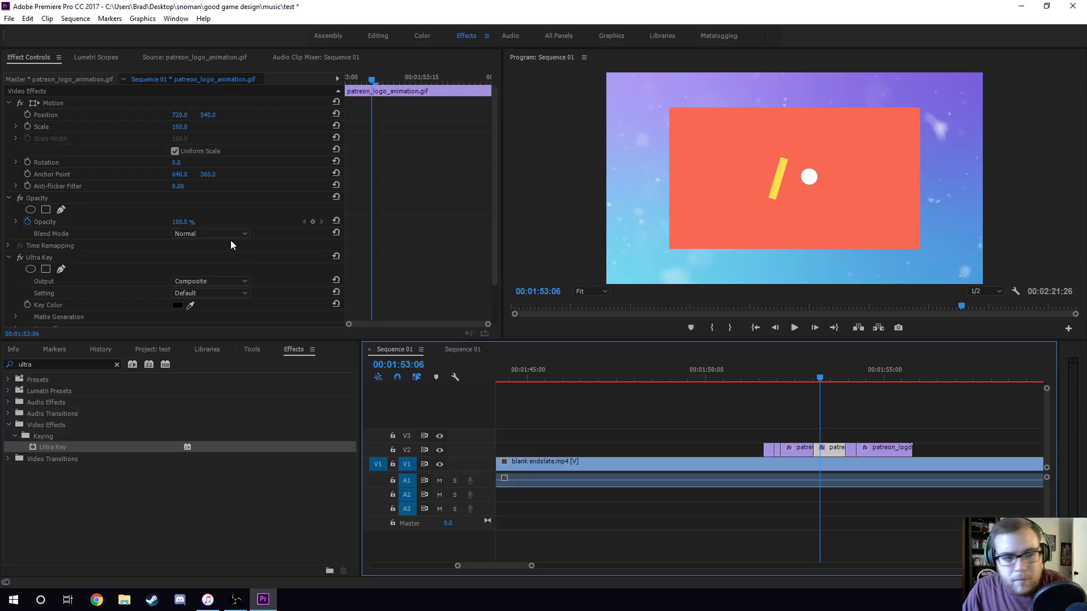
left_click(191, 305)
left_click(722, 170)
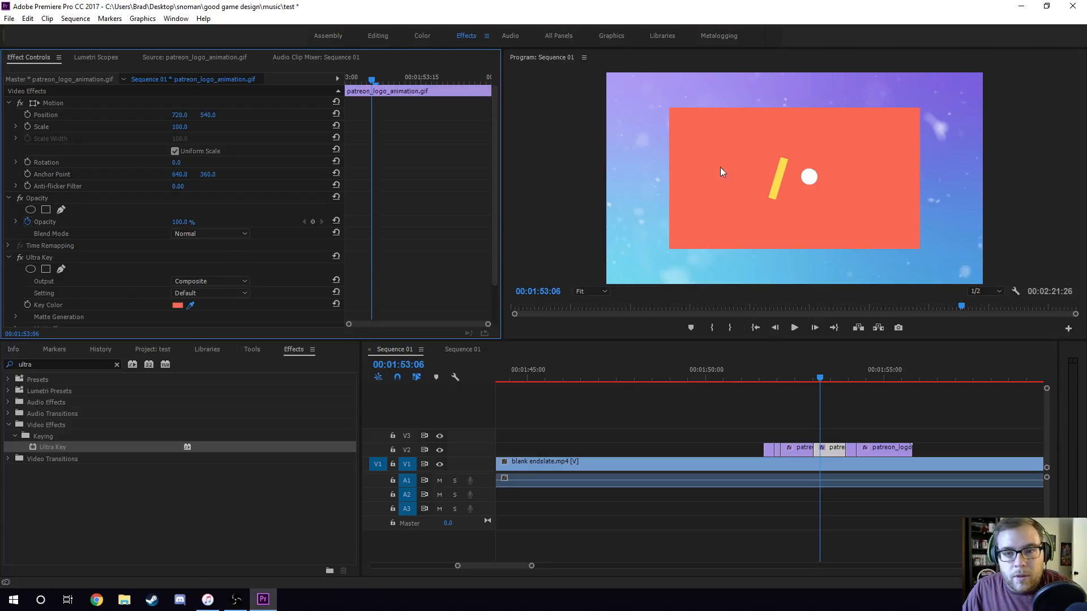
- Key out the fifth logo segment's background by sampling its green at 00:01:54:01 as the Ultra Key color
left_click(850, 378)
left_click(851, 448)
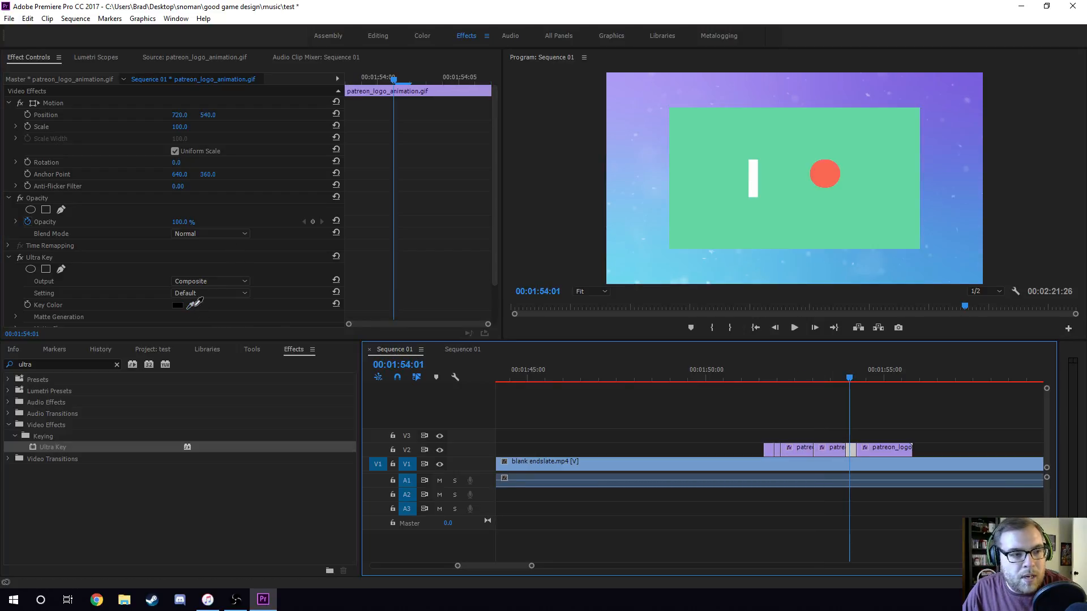
left_click(194, 305)
left_click(699, 181)
- Key out the last logo segment's background by sampling its navy at 00:01:54:20 as the Ultra Key color
left_click(872, 375)
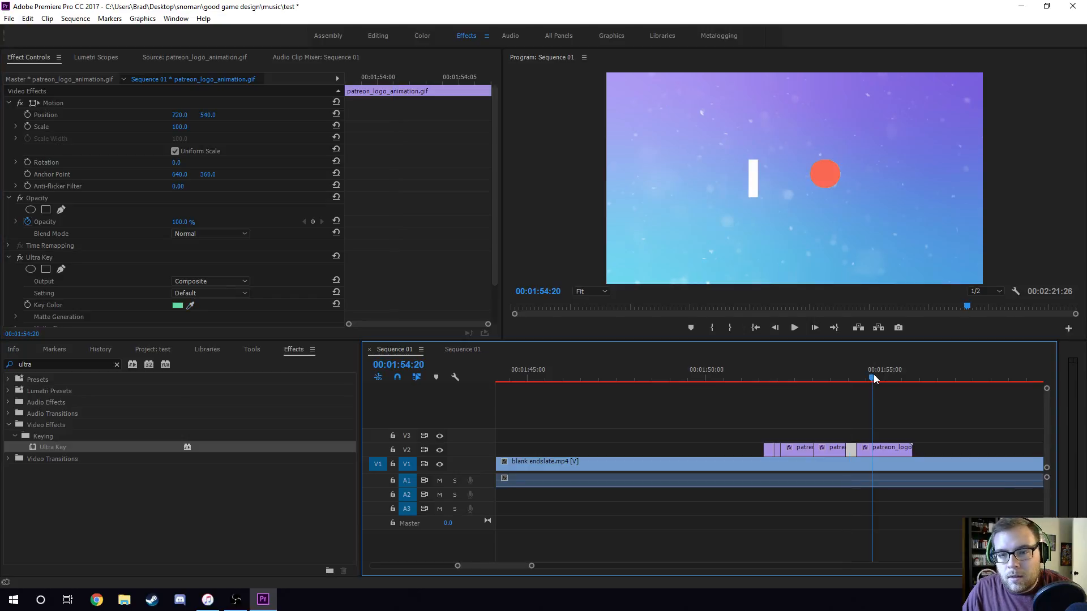
left_click(875, 453)
left_click(190, 306)
left_click(718, 171)
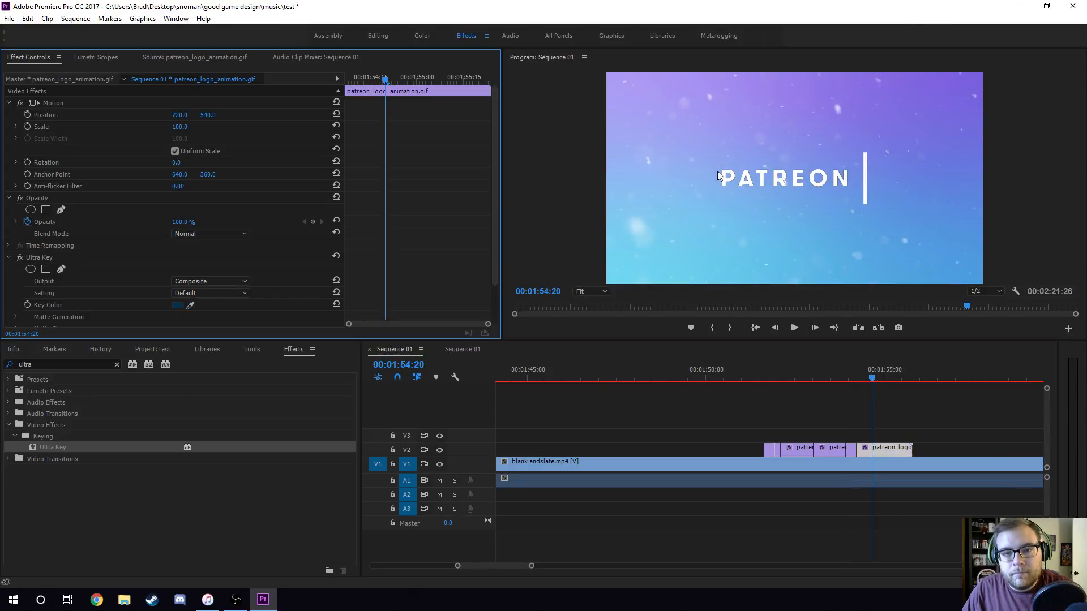
- Scrub through the keyed Patreon logo segments from 00:01:51:22 to 00:01:54:13 to check the background removal
left_click(772, 378)
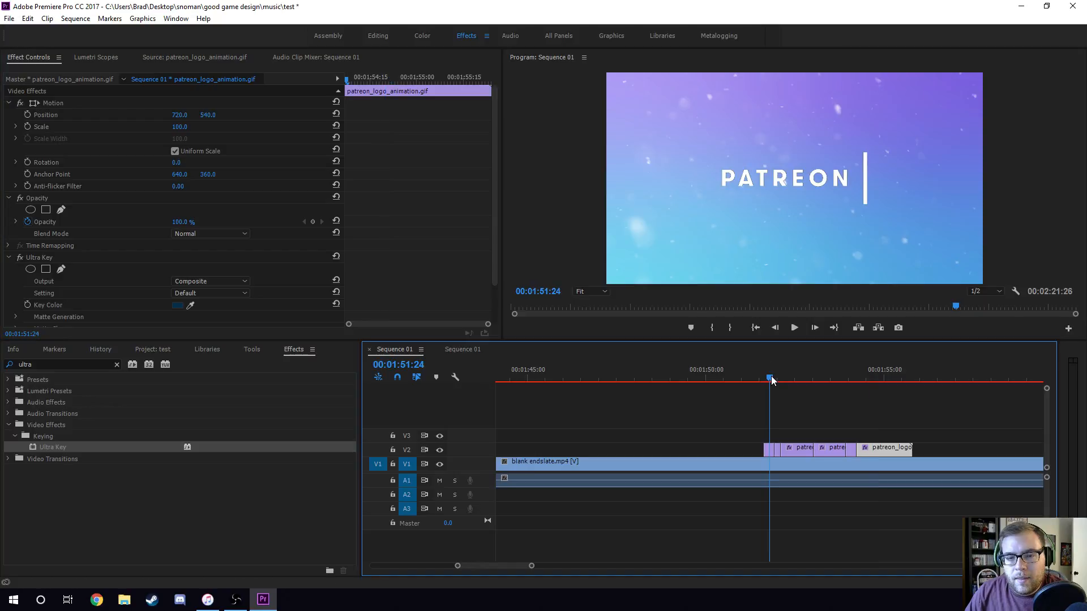
left_click(800, 378)
left_click(833, 380)
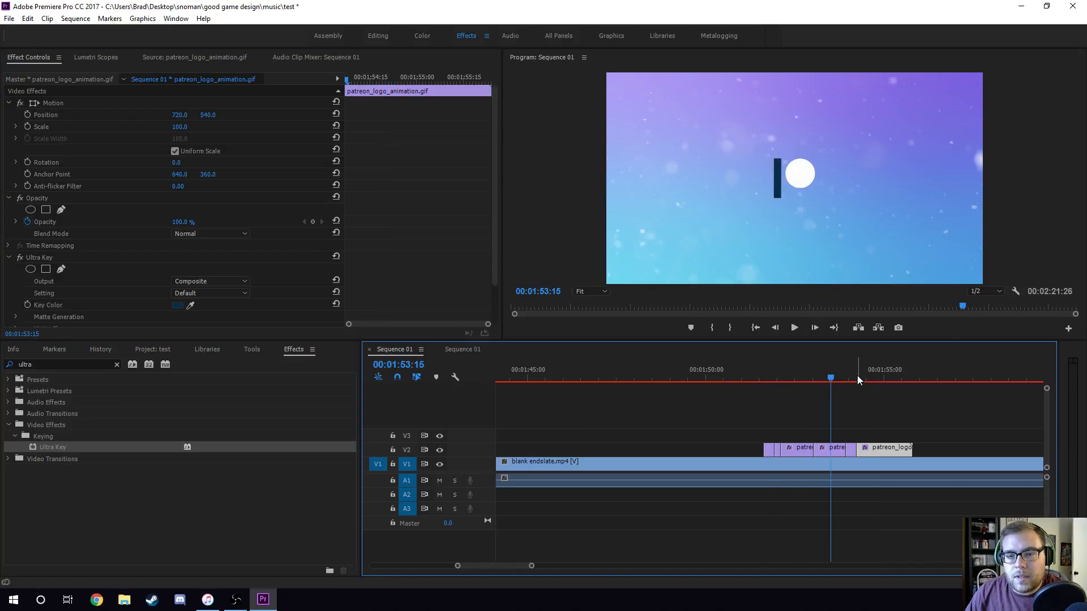
left_click(857, 377)
left_click(866, 372)
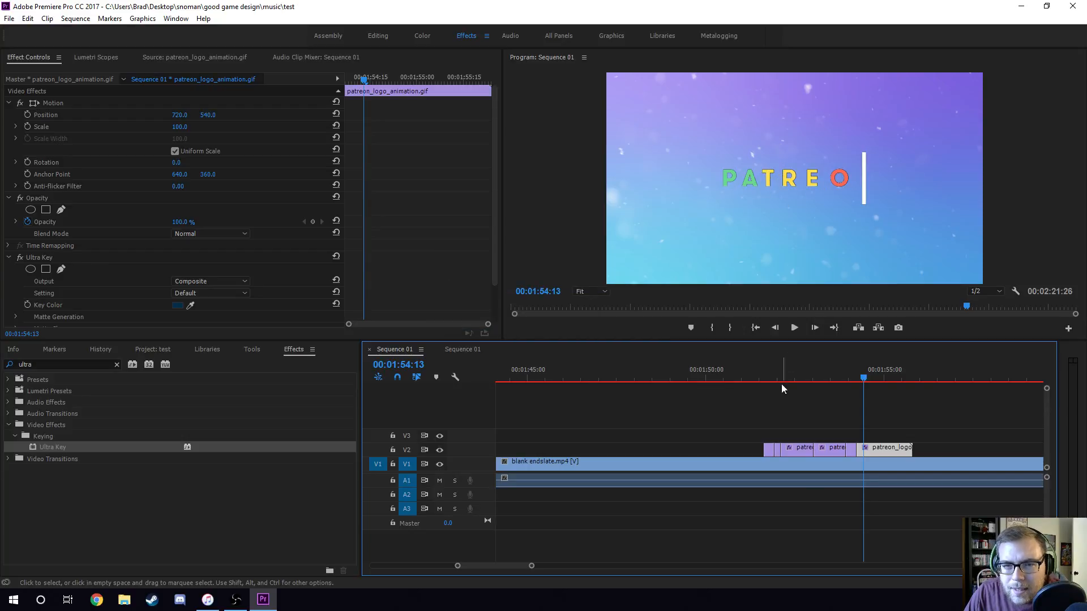
left_click(768, 378)
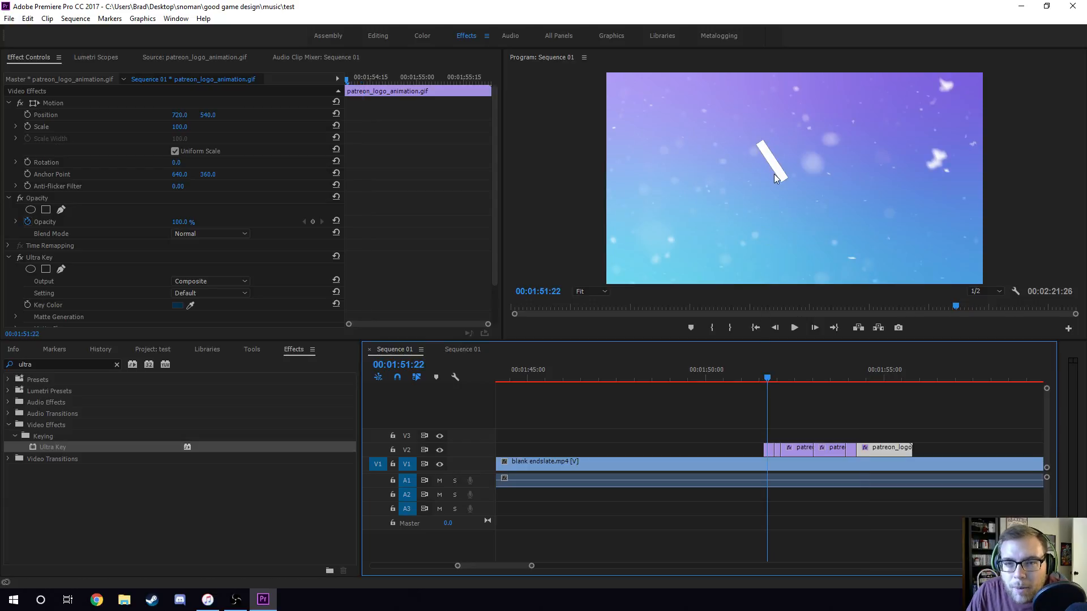
- Set Highlight, Shadow and Tolerance to 0 in the last logo segment's Ultra Key Matte Generation and preview the animation
scroll(265, 295, "down", 2)
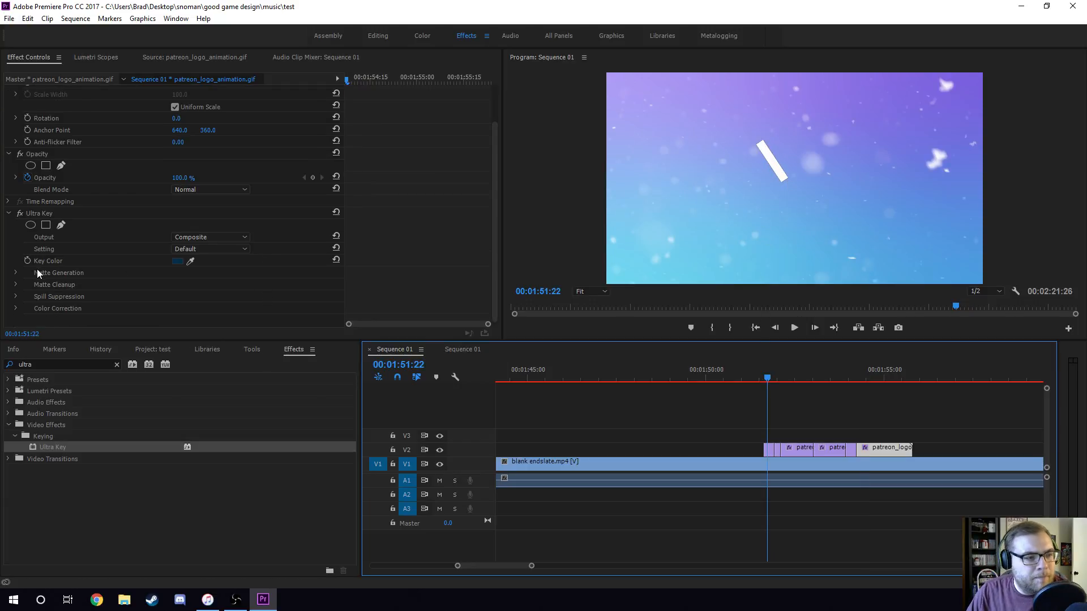
left_click(16, 273)
scroll(99, 265, "down", 3)
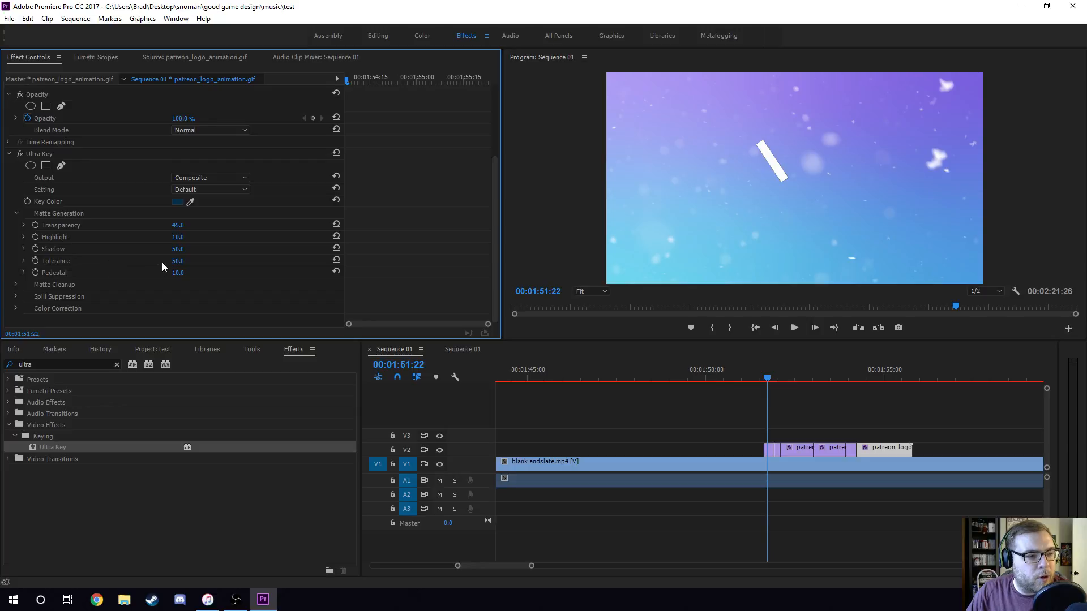
mouse_move(177, 261)
left_mouse_down()
mouse_move(201, 266)
mouse_move(165, 250)
left_mouse_up()
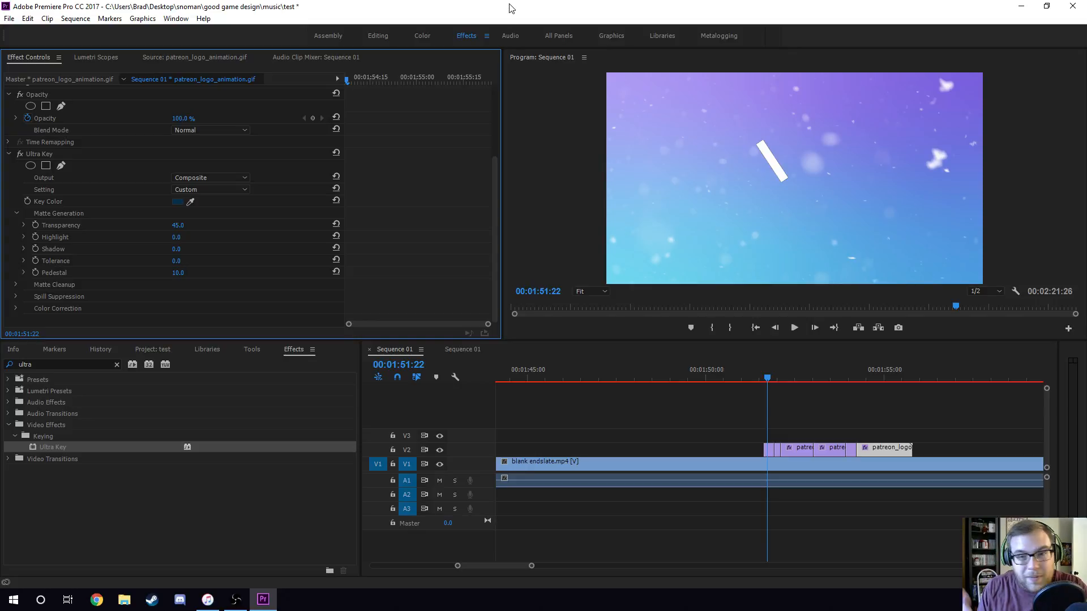
left_click_drag(772, 378, 828, 374)
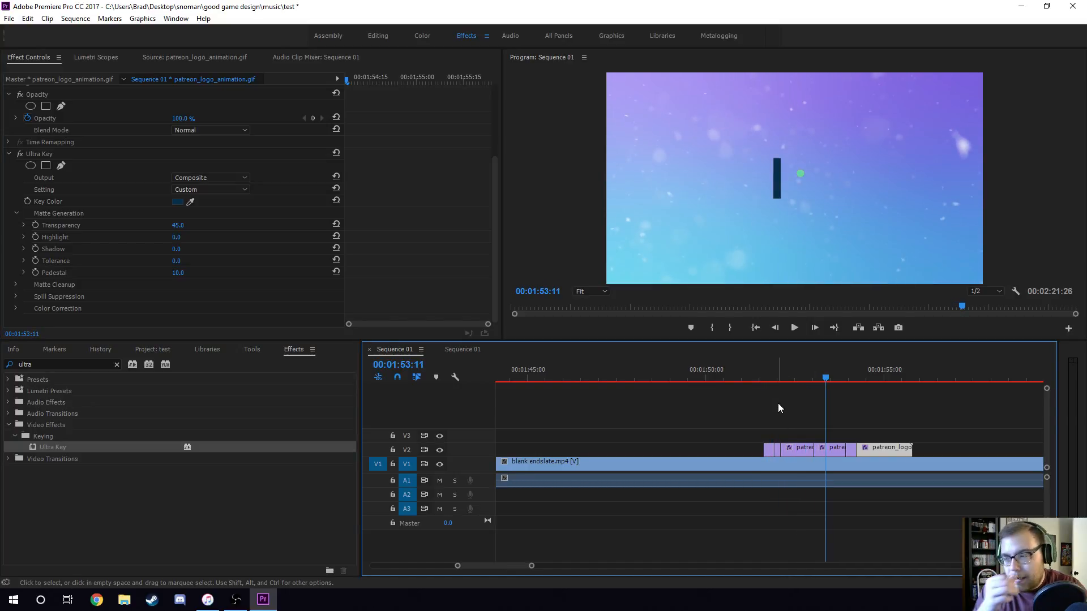
key("space")
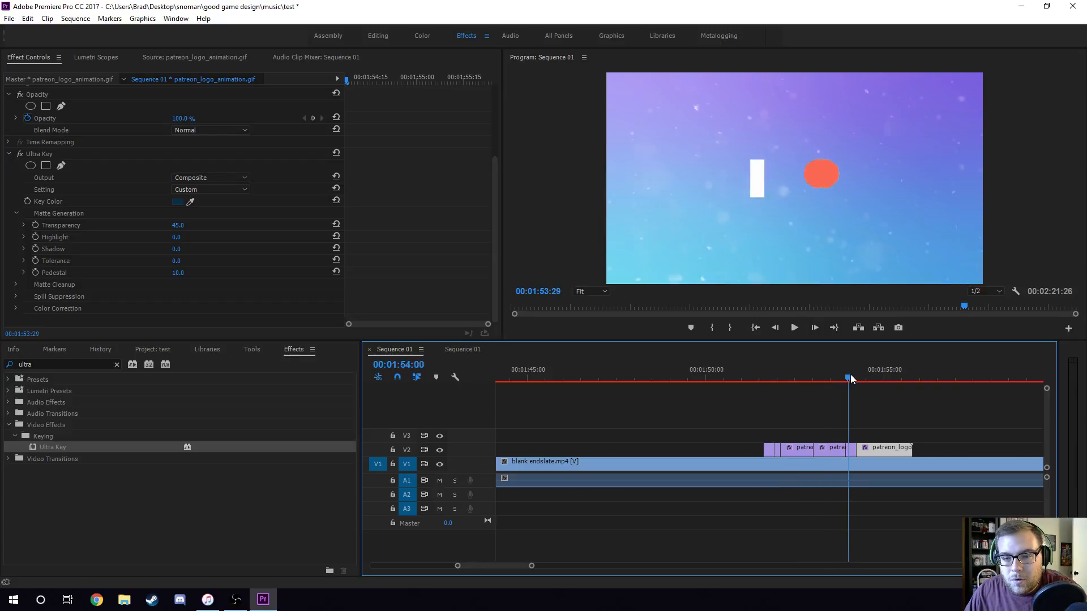
- Save the project and examine the finished end-slate sequence, including the Patreon wordmark's Drop Shadow and the scrolling title
left_click(453, 349)
key("ctrl+s")
left_click_drag(596, 375, 641, 372)
left_click(667, 447)
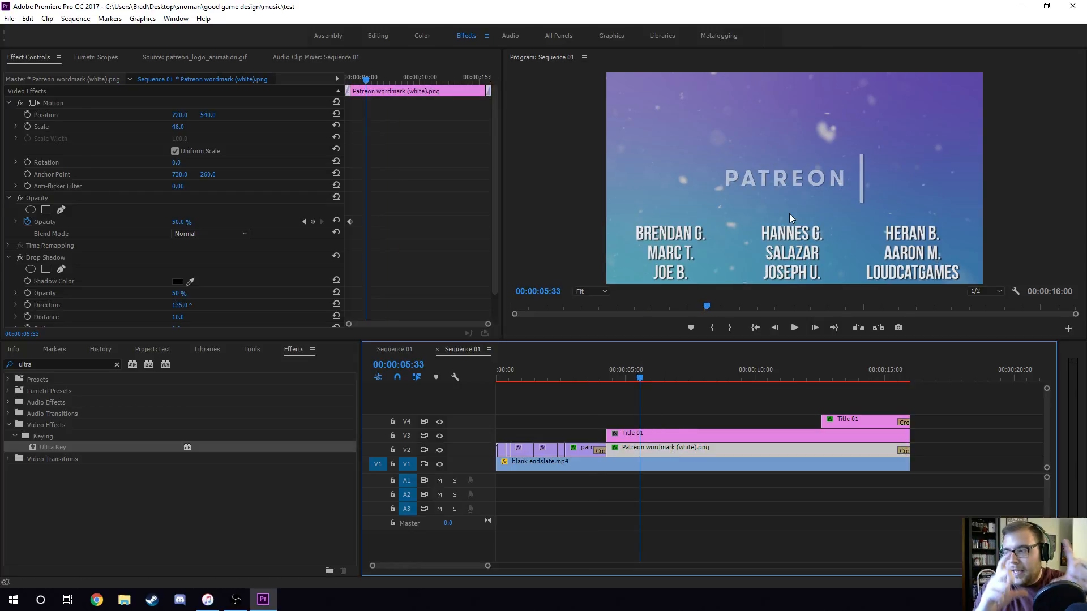
left_click(599, 374)
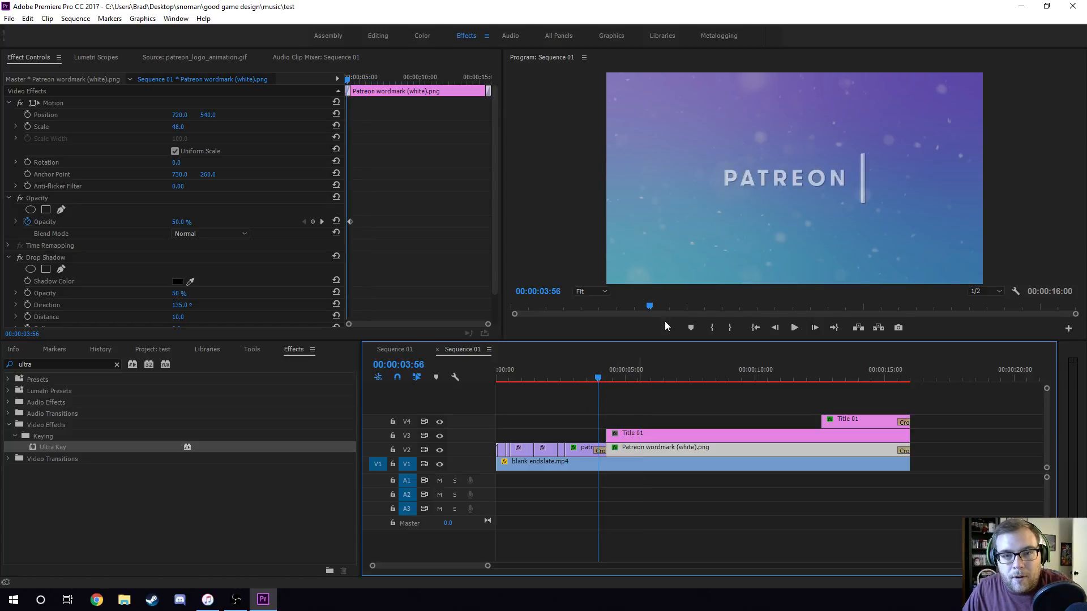
key("ctrl+s")
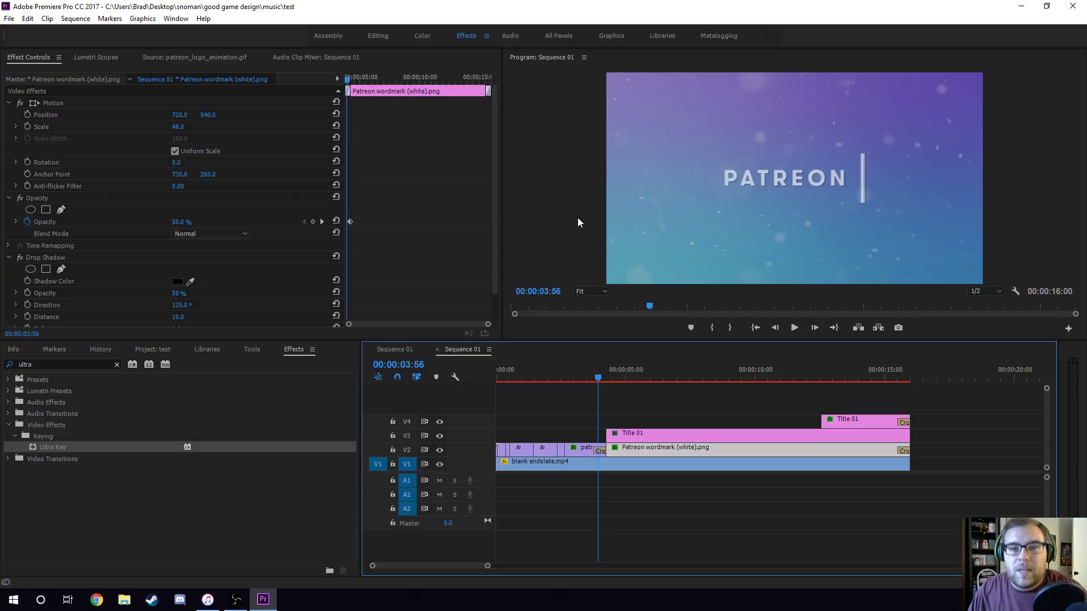
left_click(637, 373)
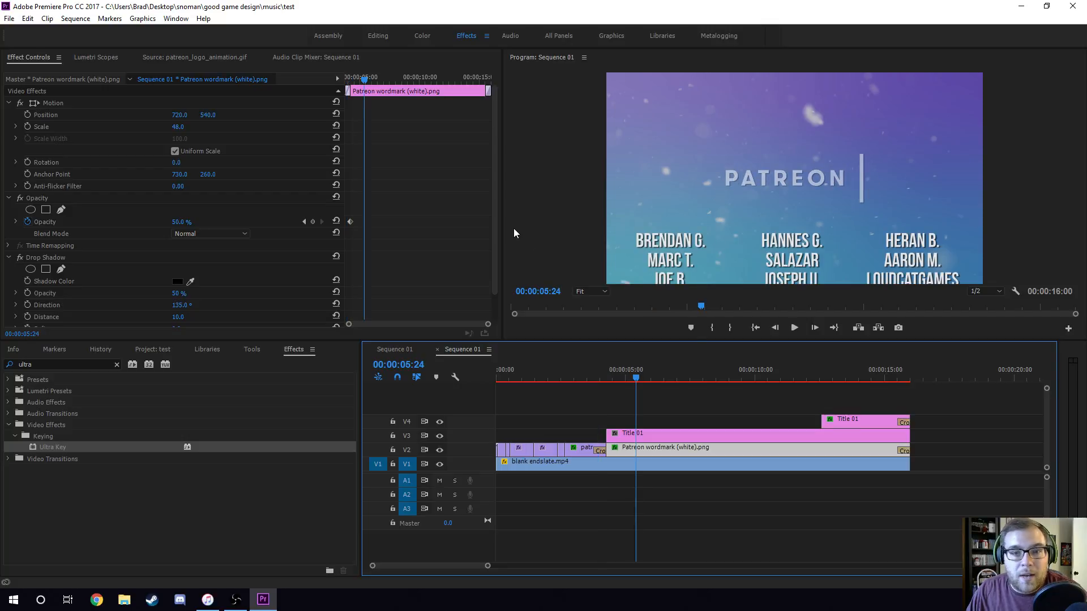
- Find the Drop Shadow effect and apply it to the last Patreon logo segment in the 00:02:21:26 sequence
left_click(406, 352)
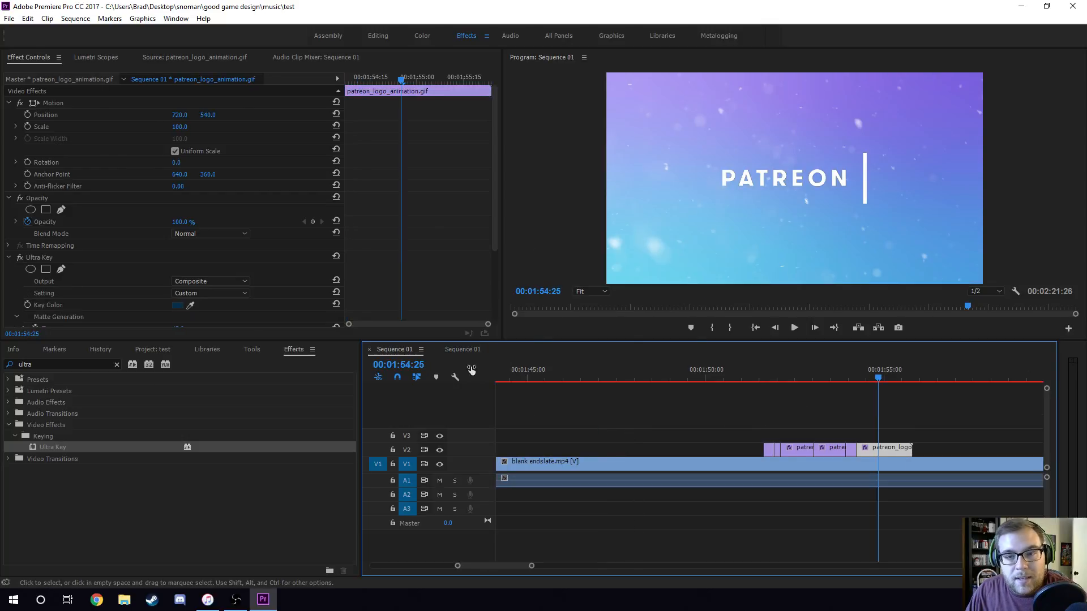
double_click(49, 366)
type("shadow")
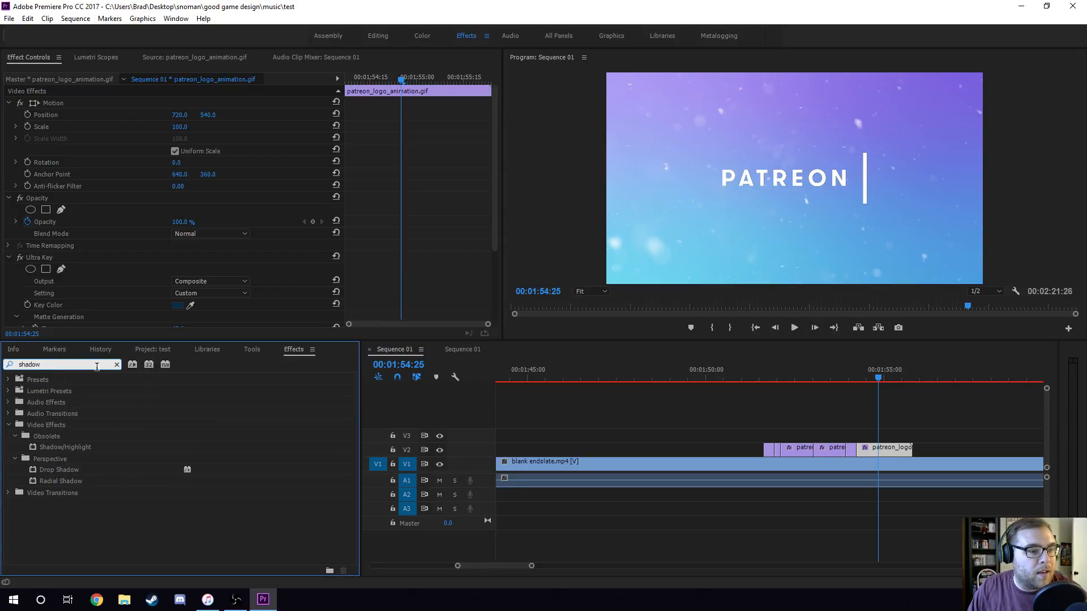
scroll(114, 274, "down", 4)
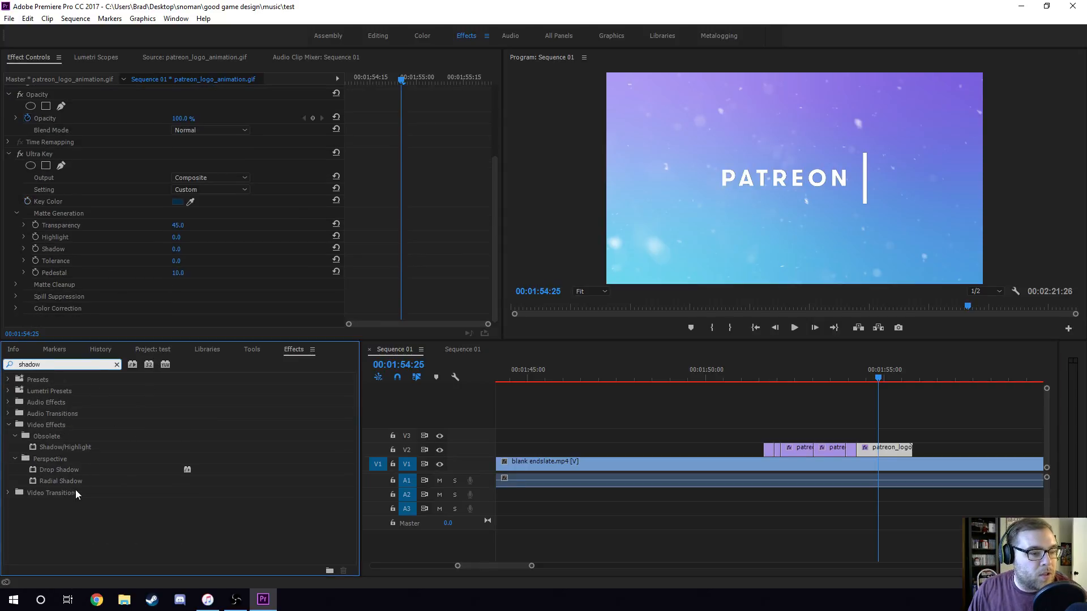
left_click_drag(67, 471, 107, 317)
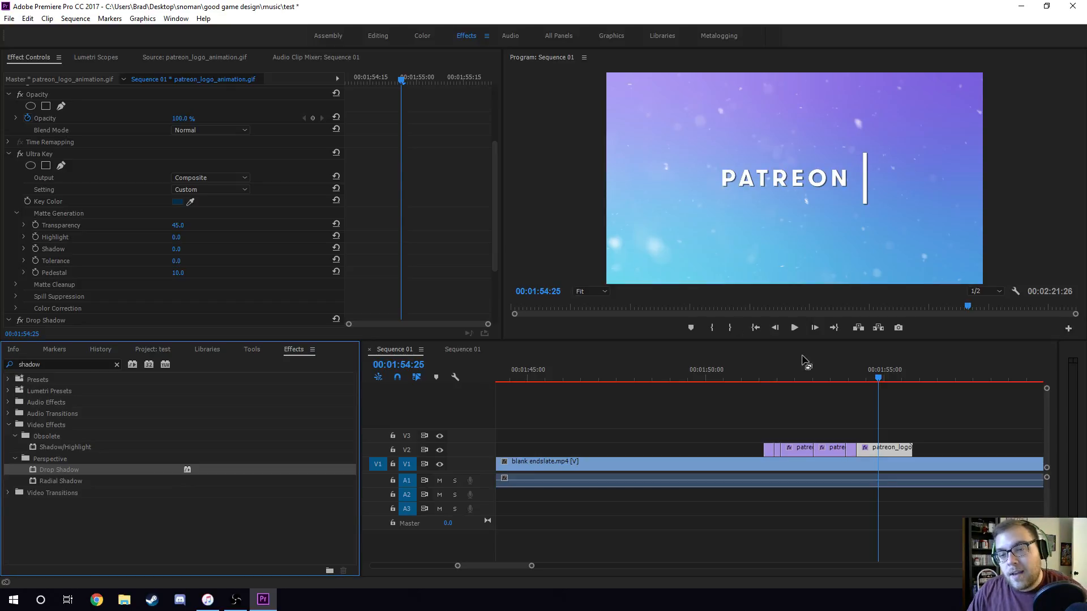
- Inspect the keyed presenter over the snowy background at 00:00:15:29 in an enlarged program view
scroll(522, 566, "down", 5)
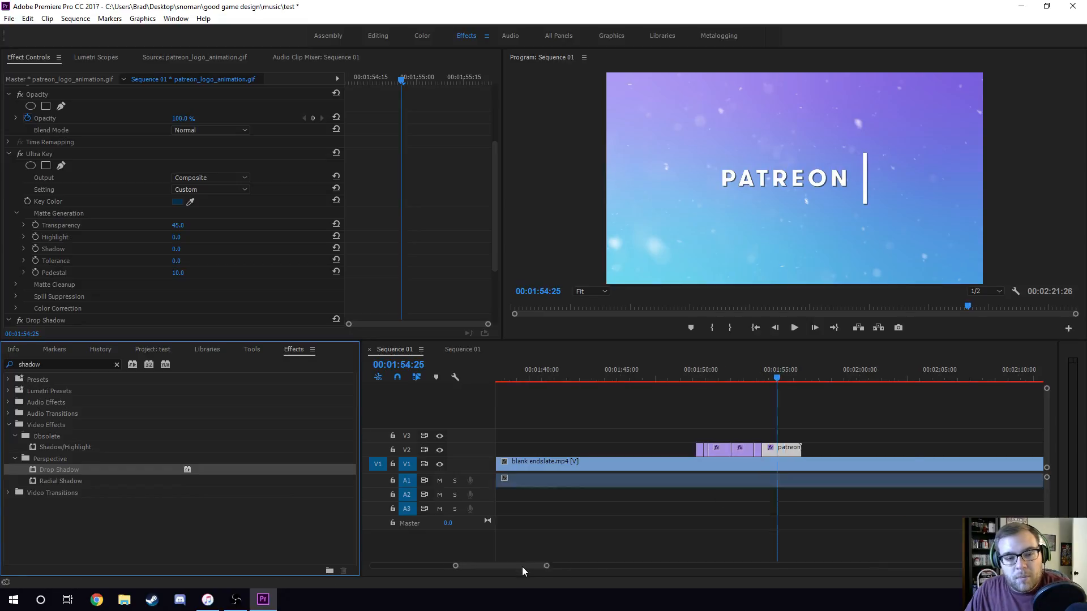
scroll(522, 566, "down", 3)
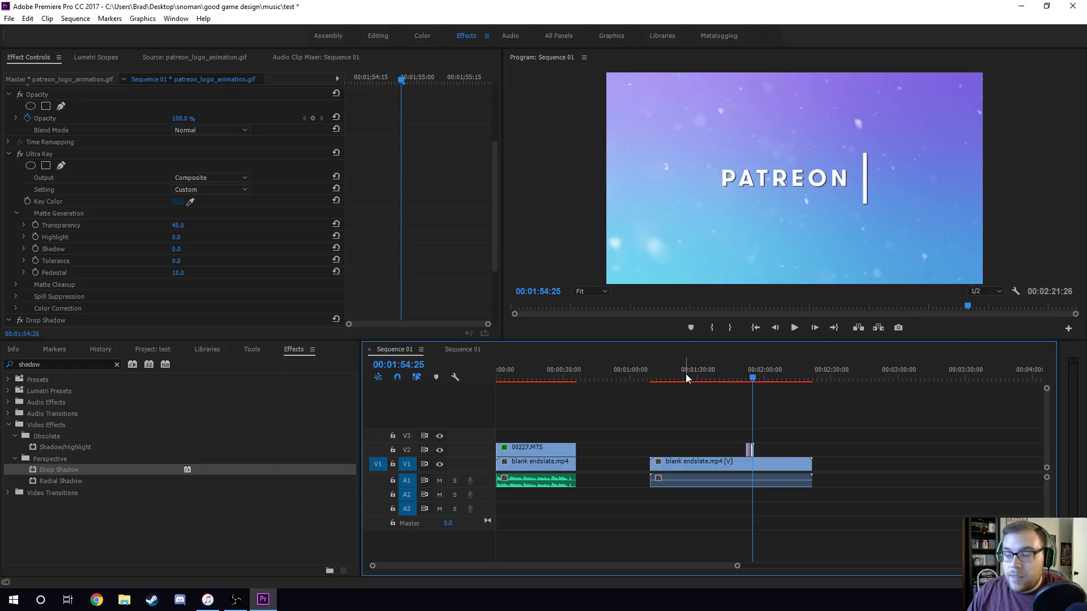
left_click(532, 374)
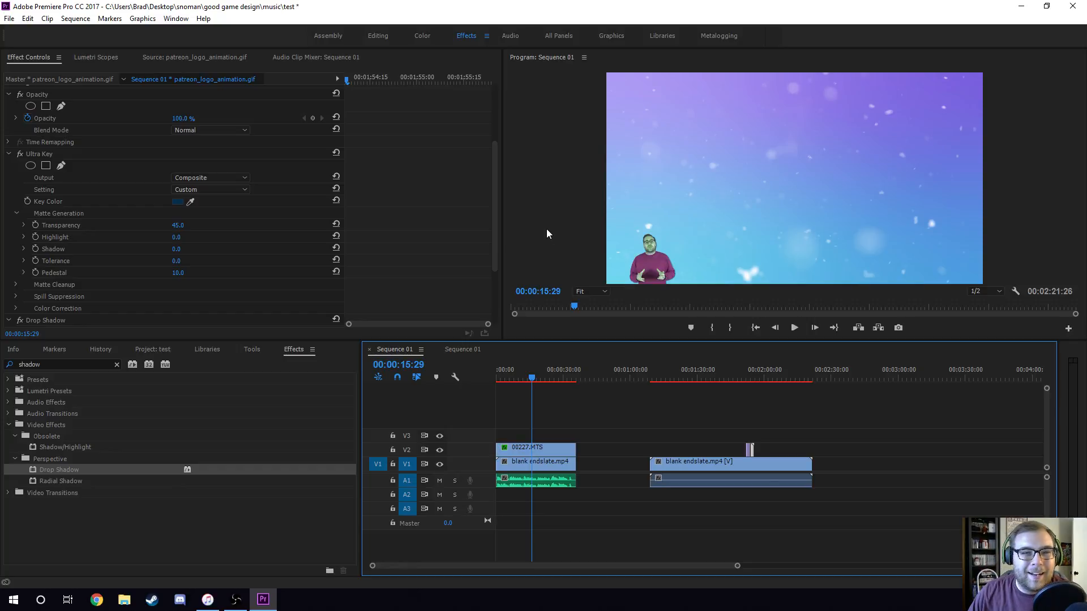
key("grave")
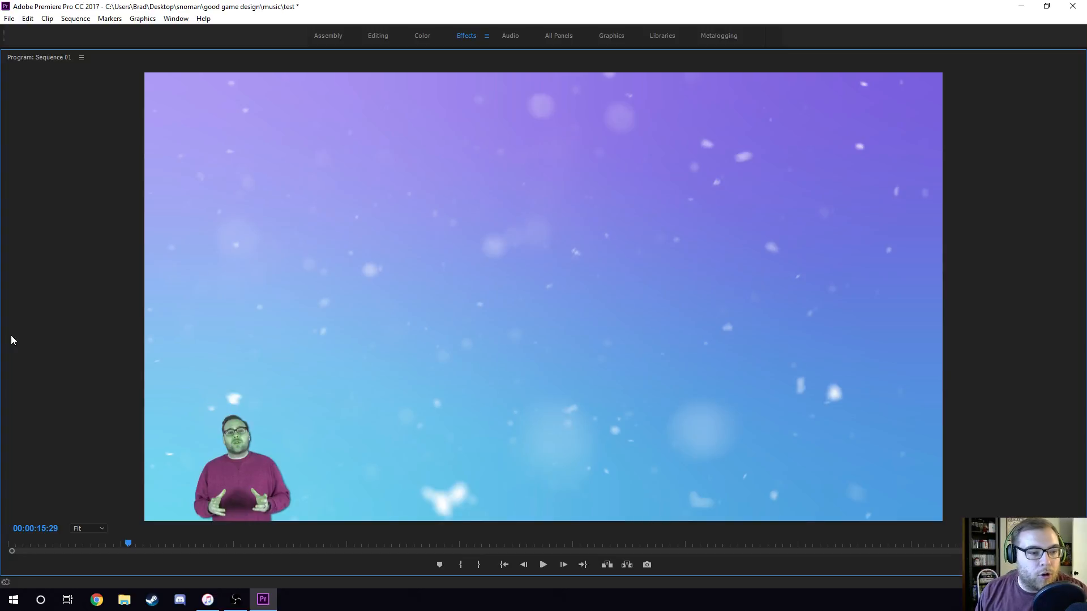
key("grave")
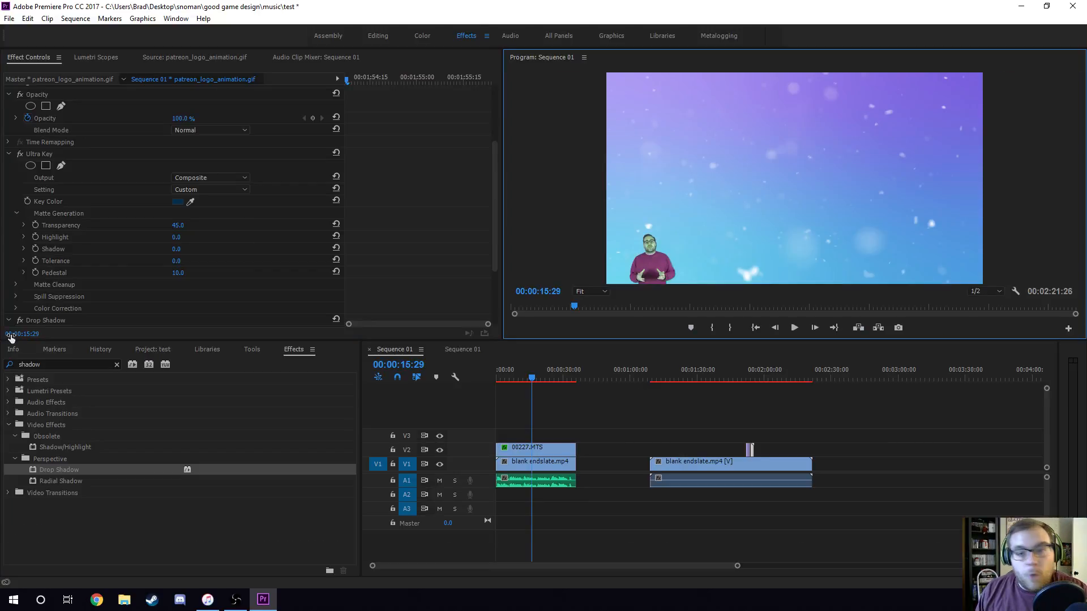